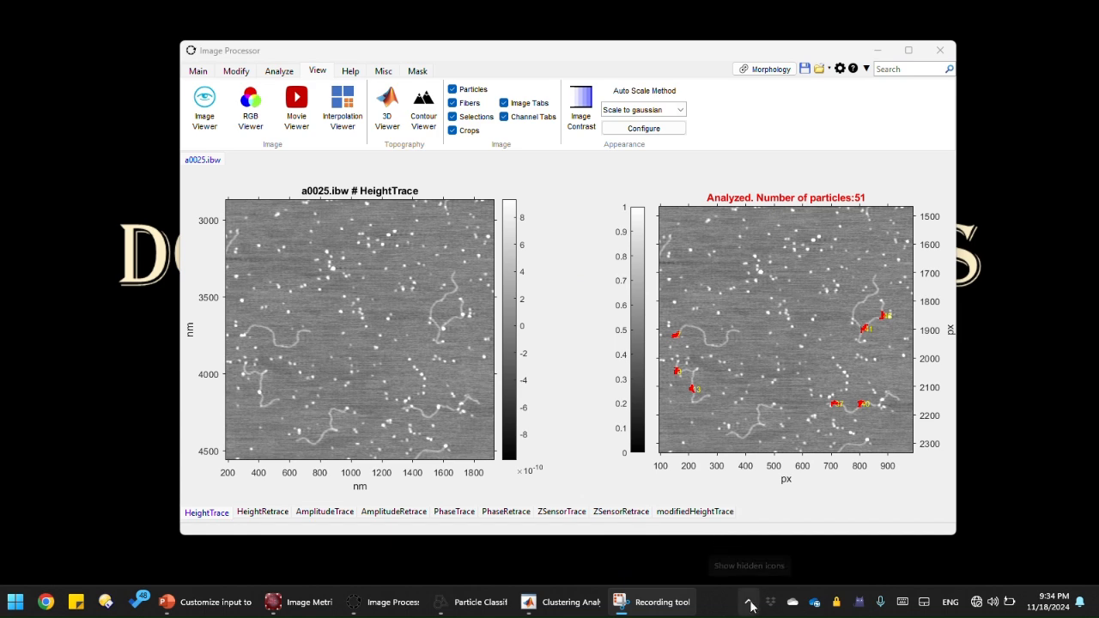
Step: In the Particle Classifier, open cluster analysis and run the K-means test for cluster numbers 1 to 10
click(472, 602)
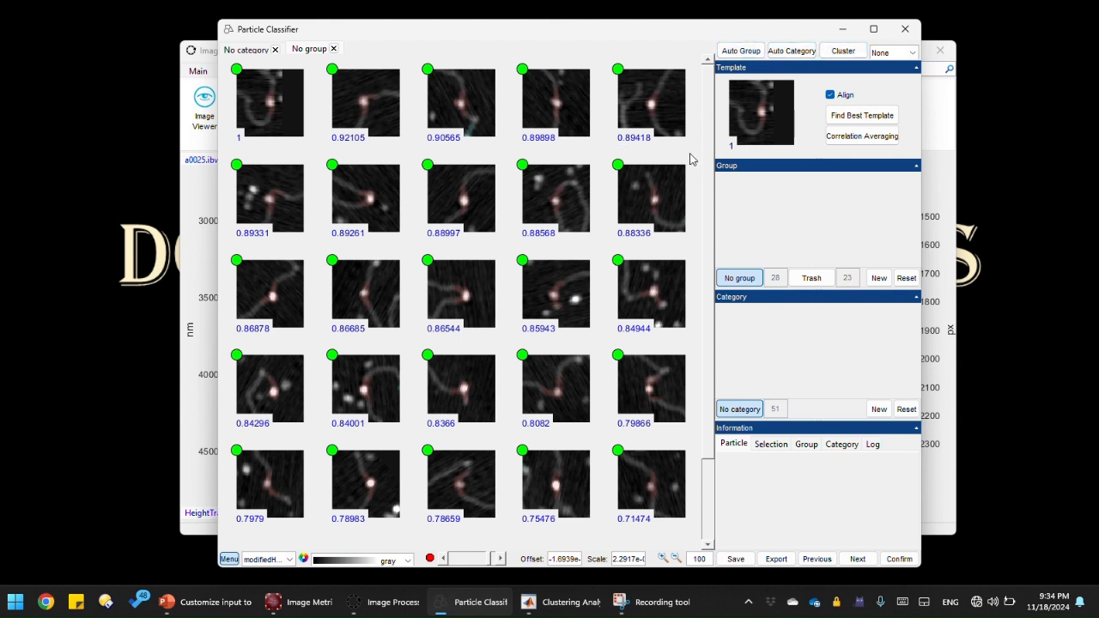
click(843, 52)
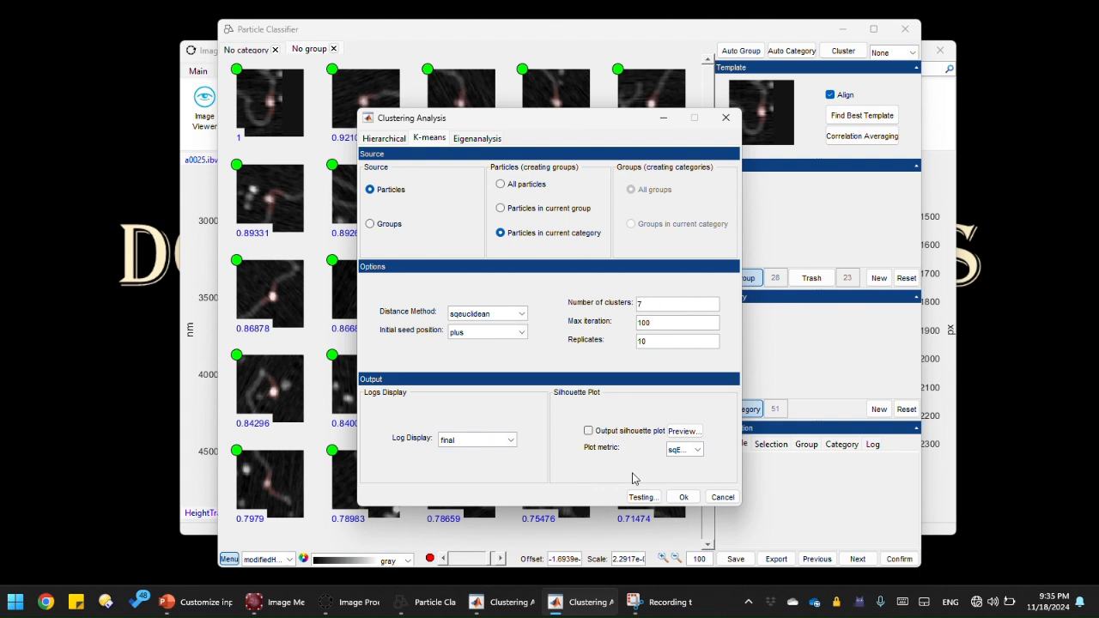
click(646, 505)
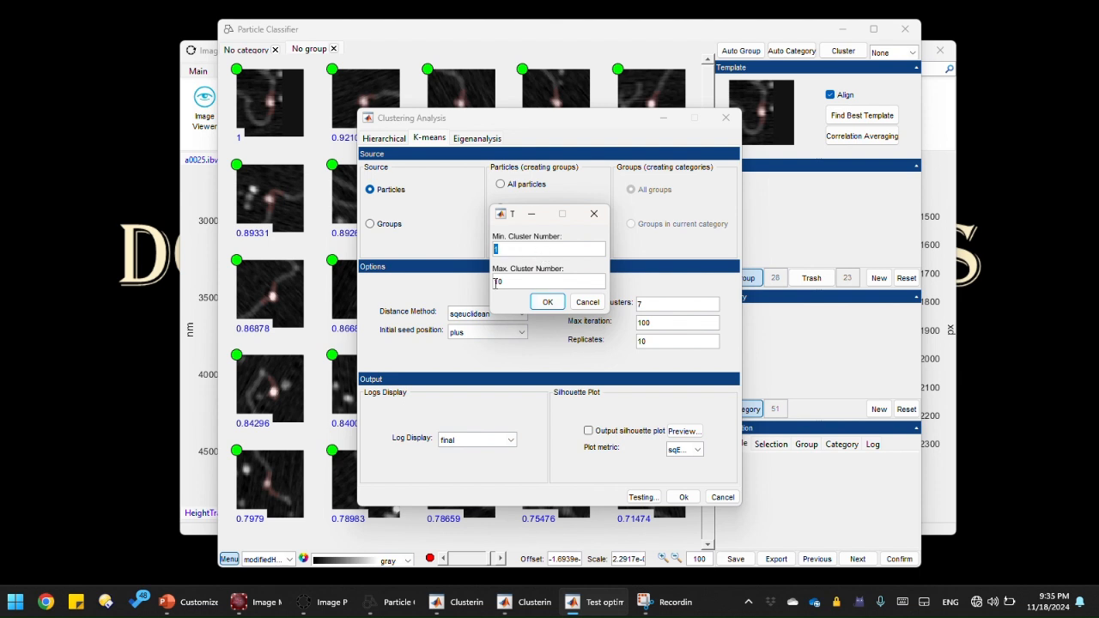
click(547, 302)
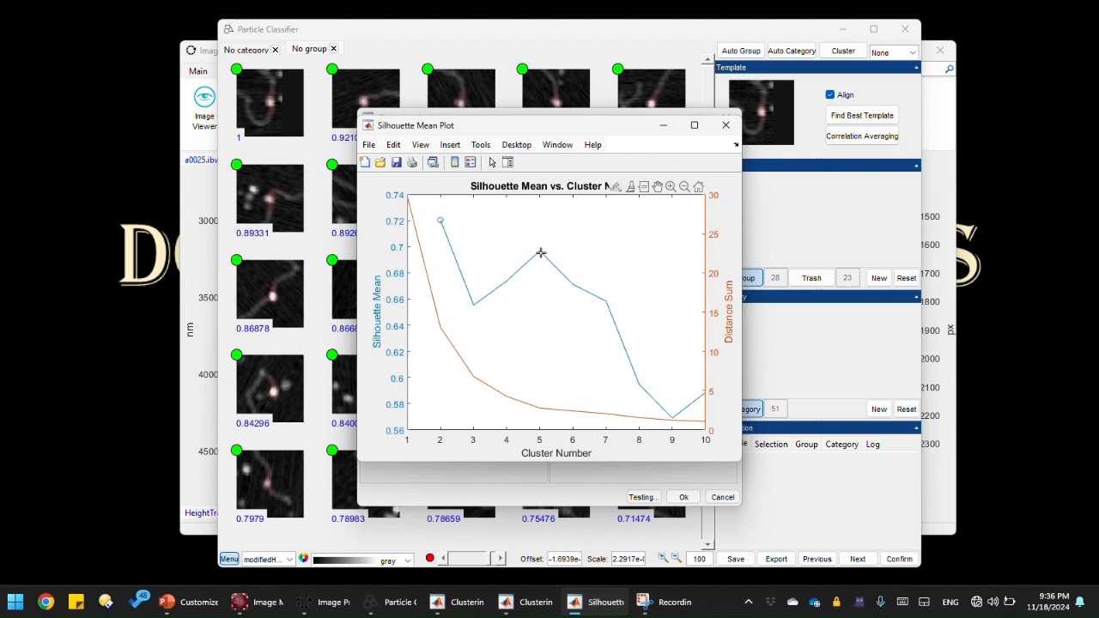
Step: Read the silhouette mean at cluster number 5 on the Silhouette Mean Plot, then close the plot
mouse_move(540, 252)
click(539, 252)
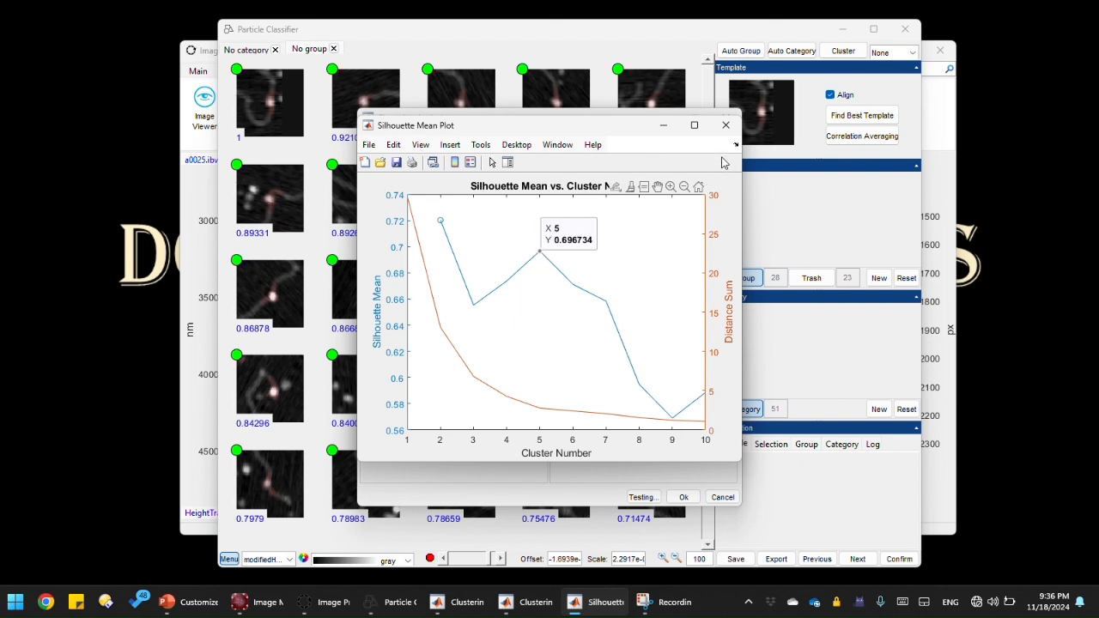
click(725, 126)
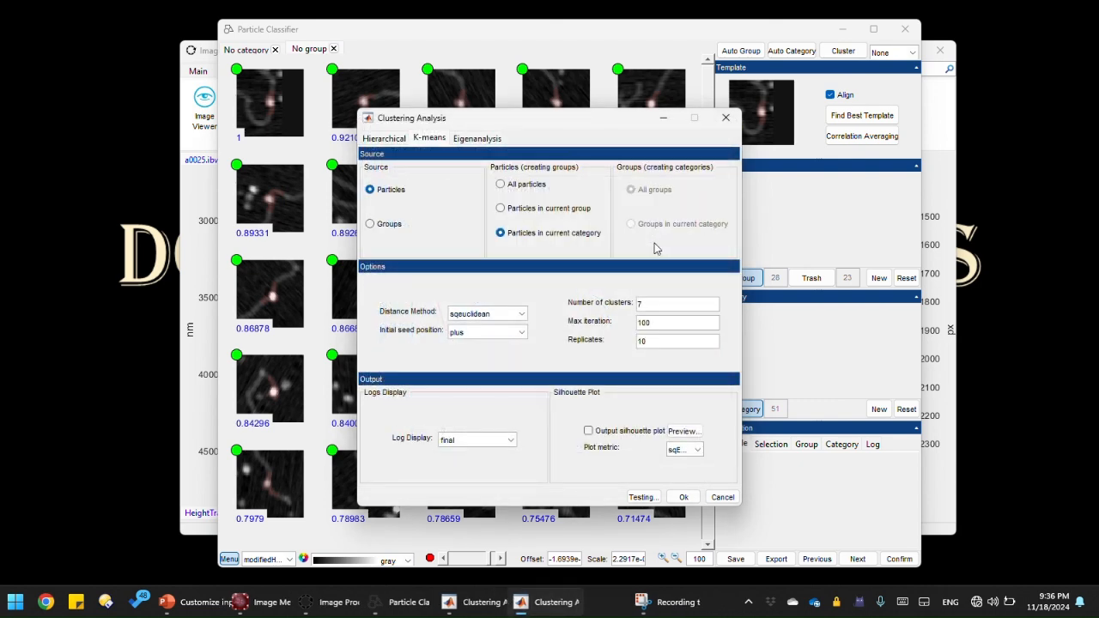
Step: Set the number of clusters to 5 and run K-means clustering on the particles in the current category
double_click(652, 303)
text(5)
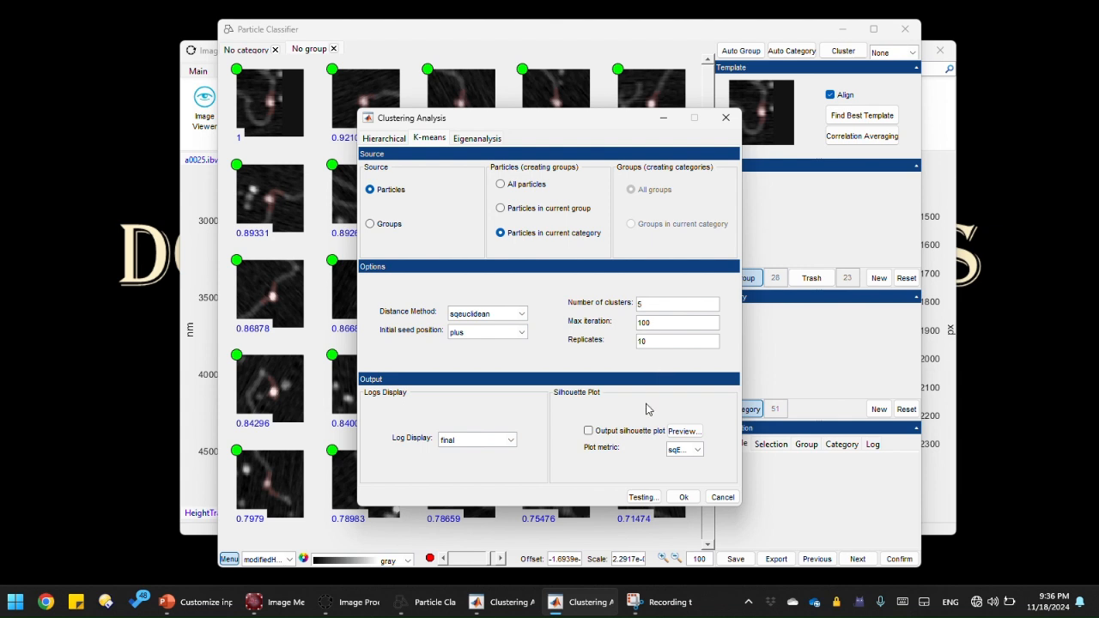
click(685, 496)
click(670, 495)
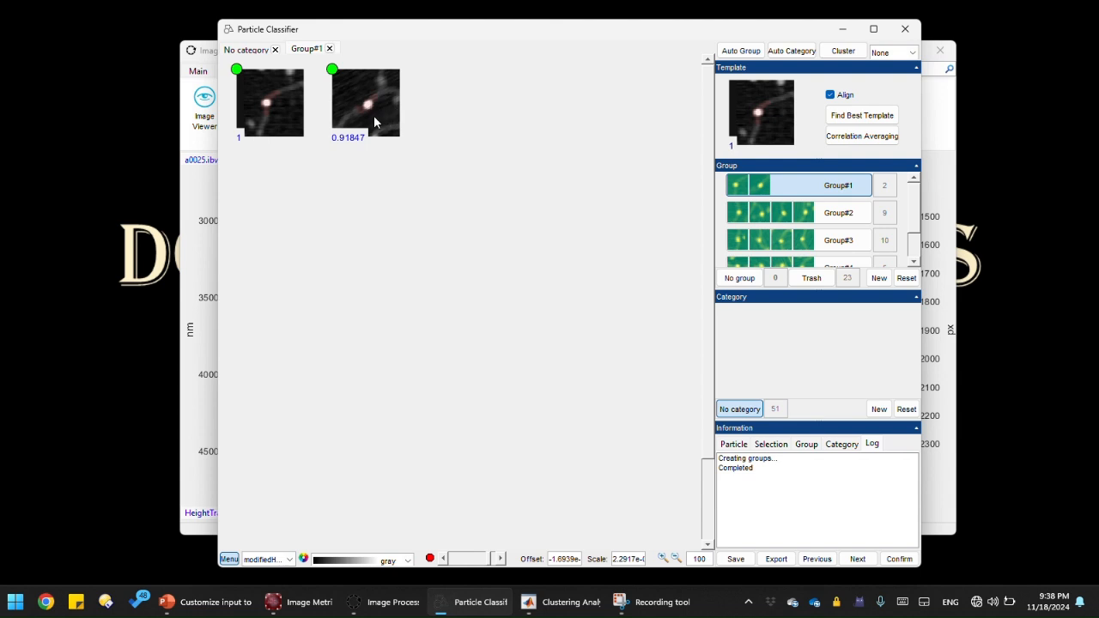
Step: Show the particles of Group#2 and look up the group's average VolumeR
click(826, 215)
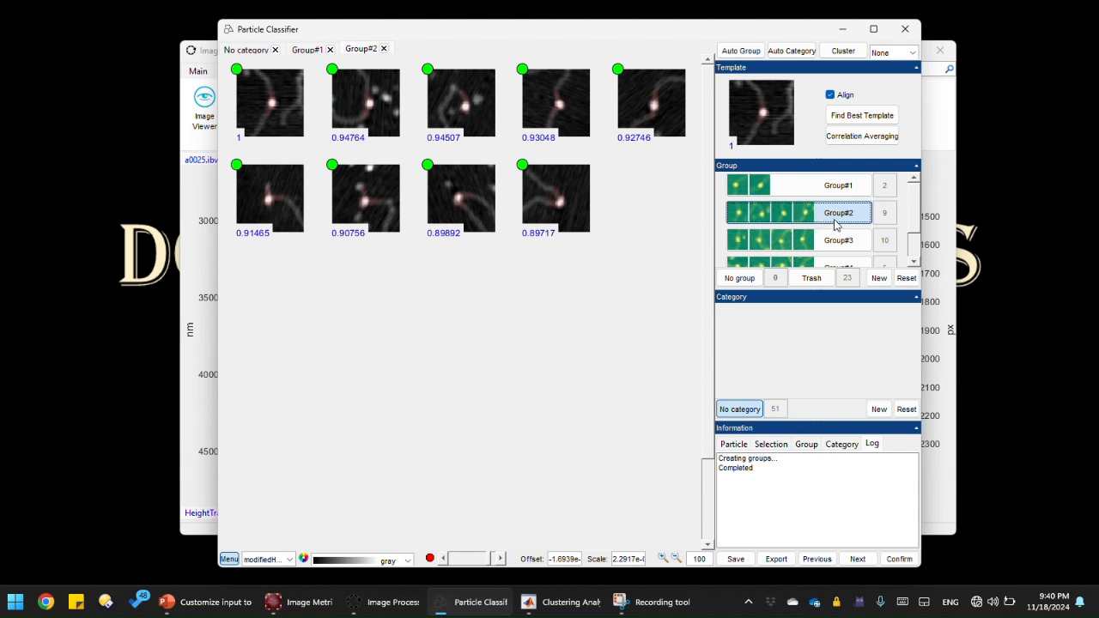
click(805, 444)
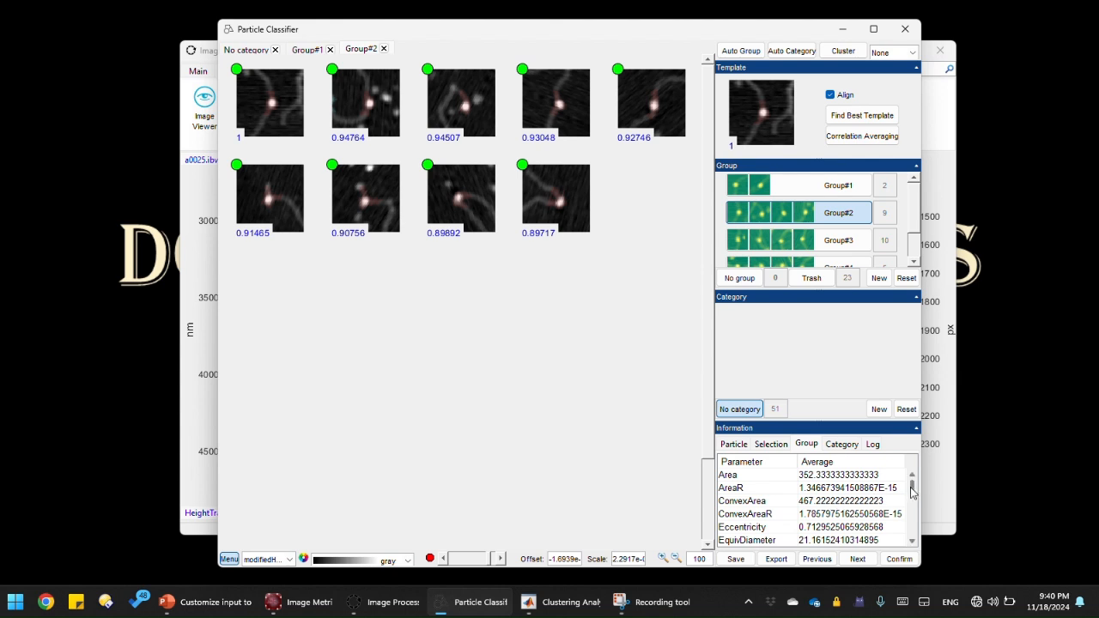
drag(912, 489, 912, 534)
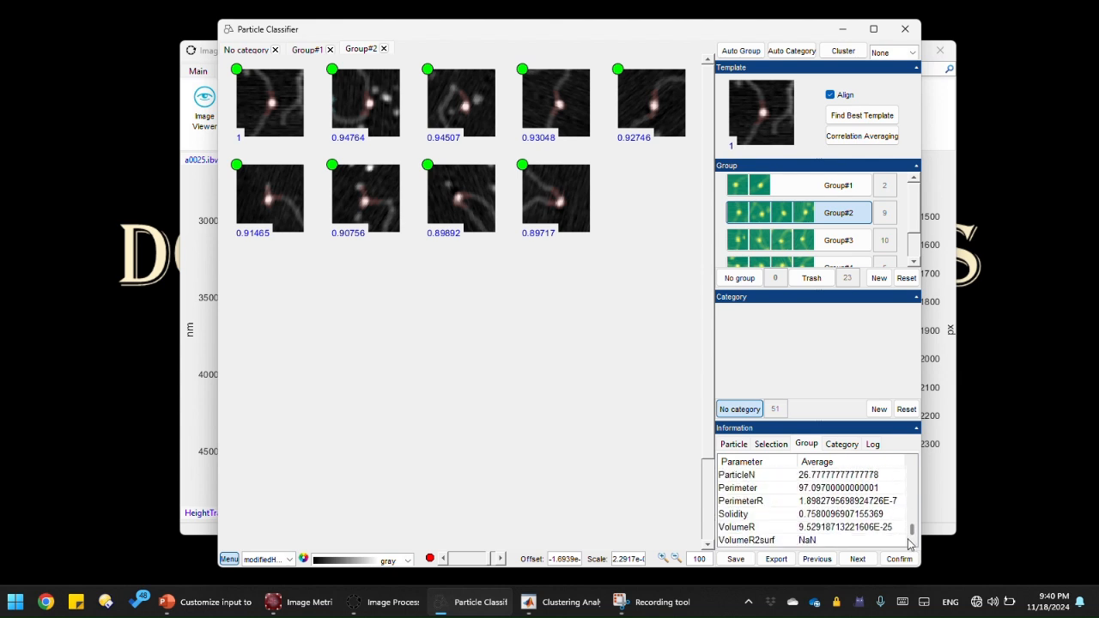
click(818, 531)
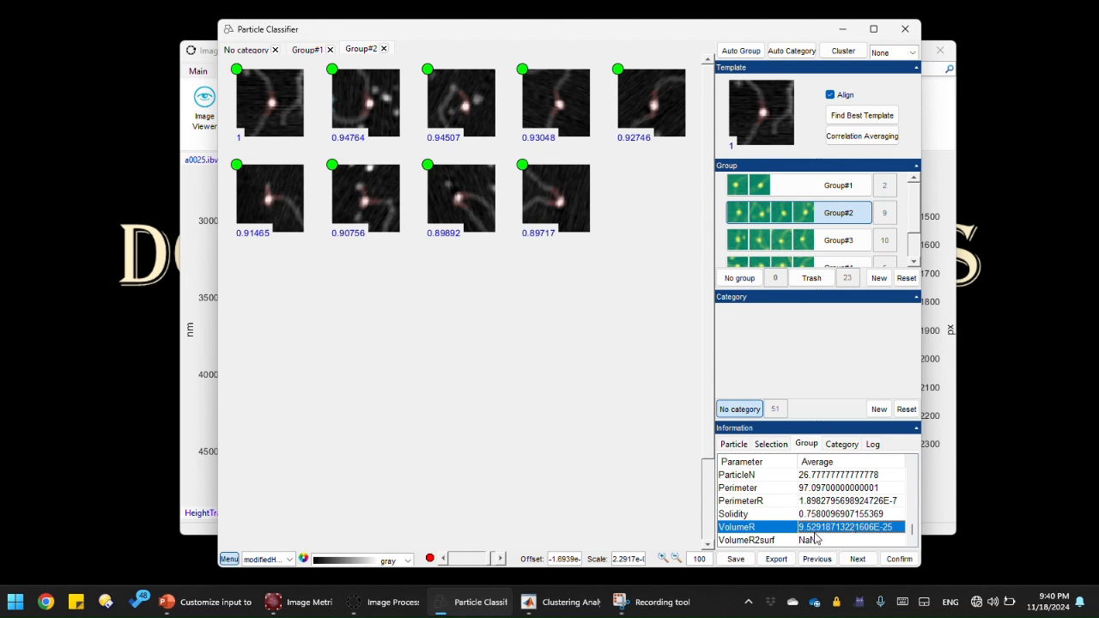
Step: Check the average VolumeR of Group#1, Group#3, Group#4 and Group#5 for comparison
click(846, 192)
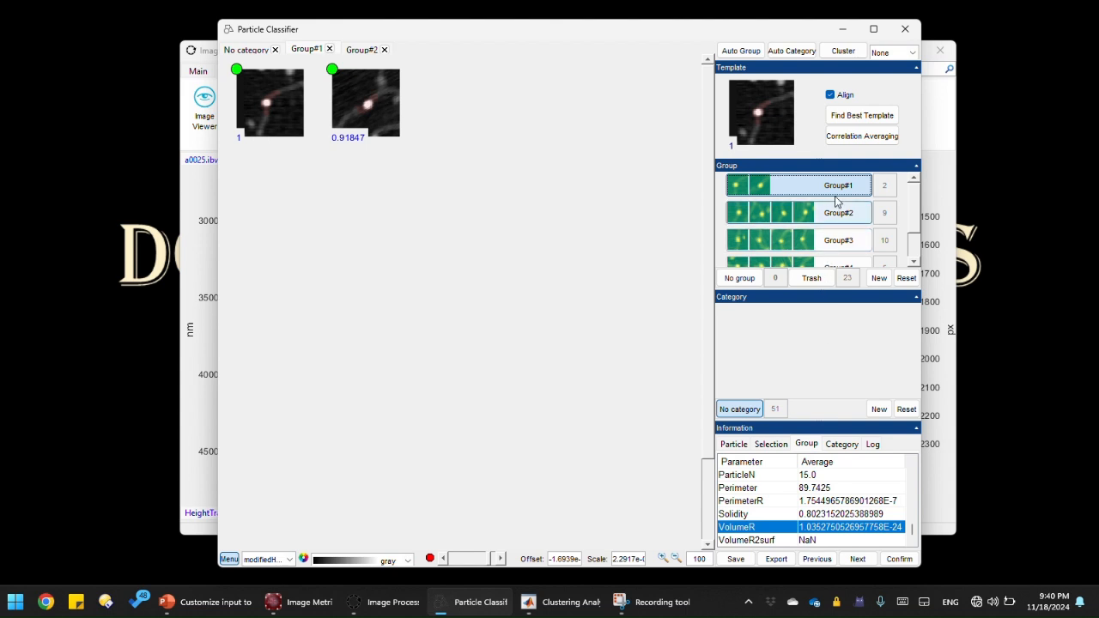
click(842, 241)
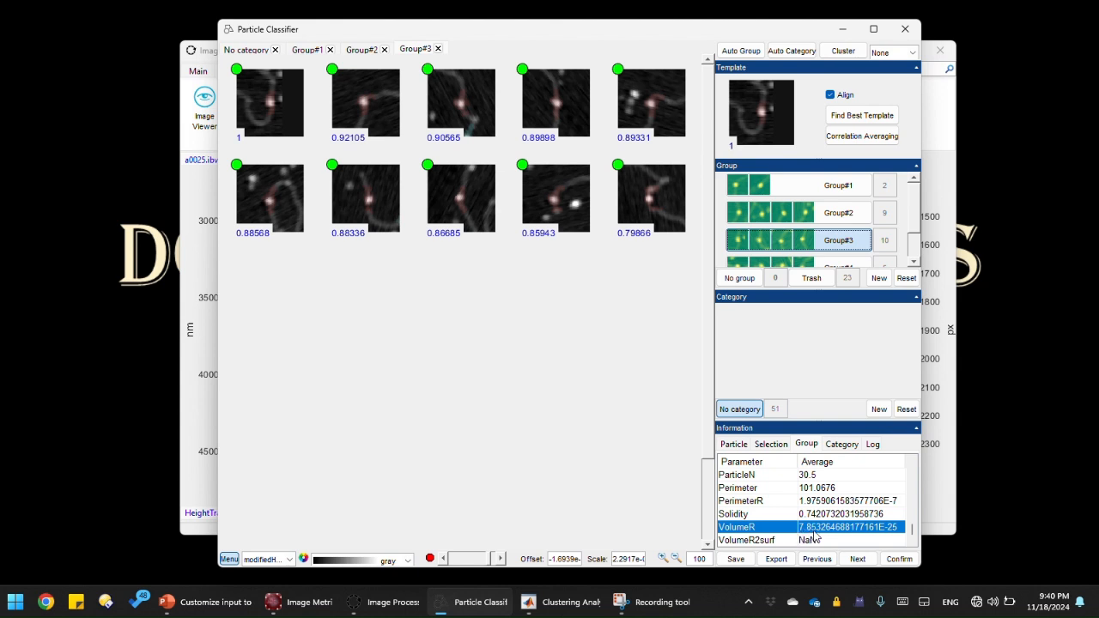
scroll(906, 249, down, 2)
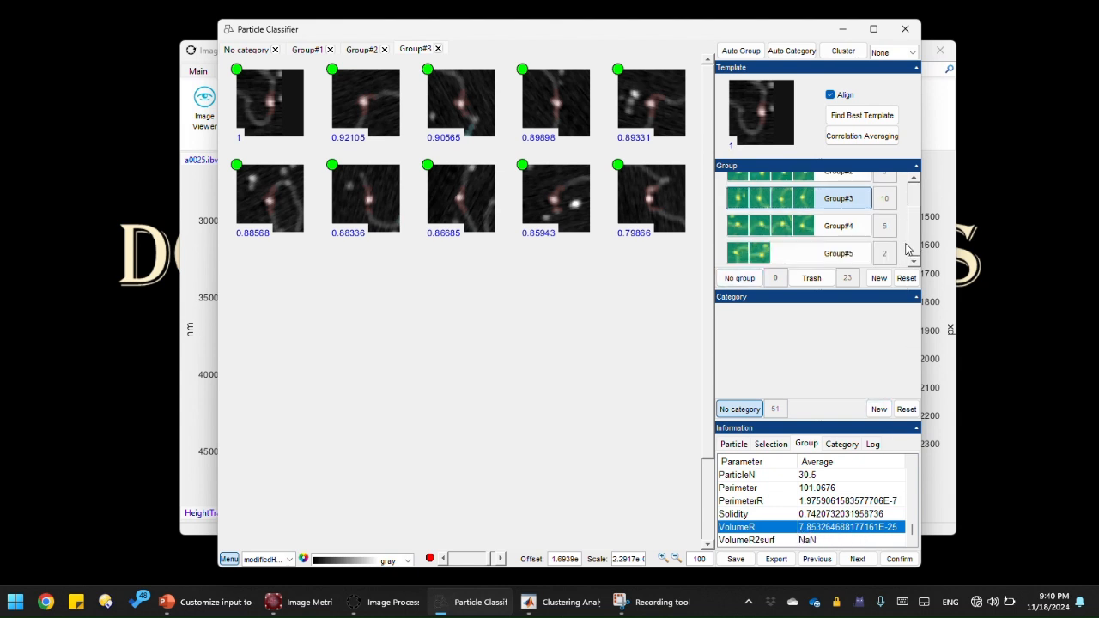
click(838, 226)
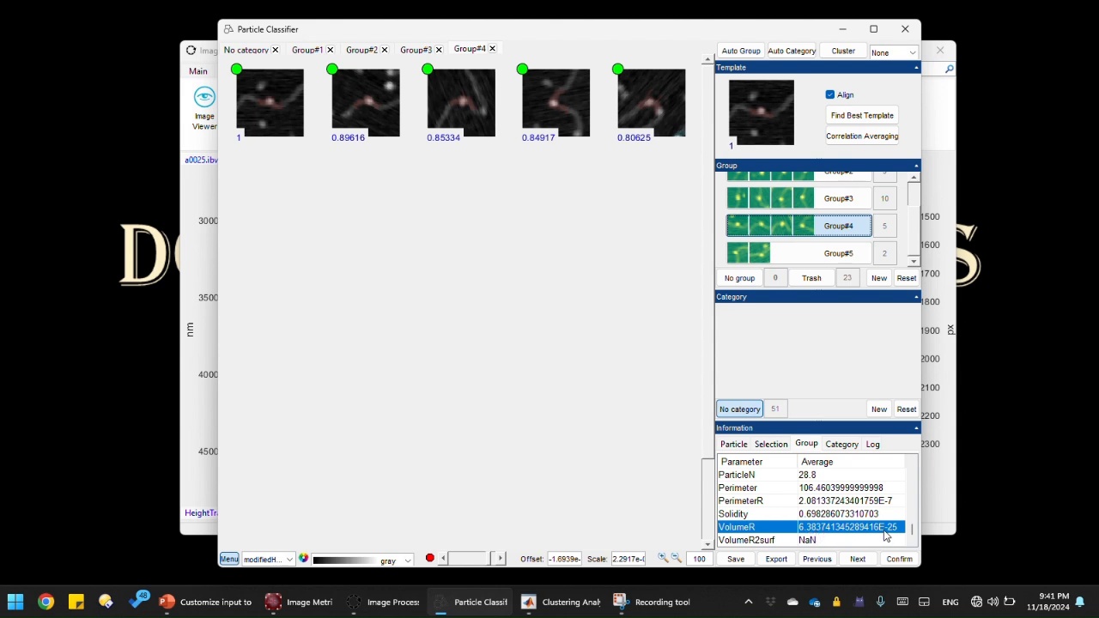
click(826, 258)
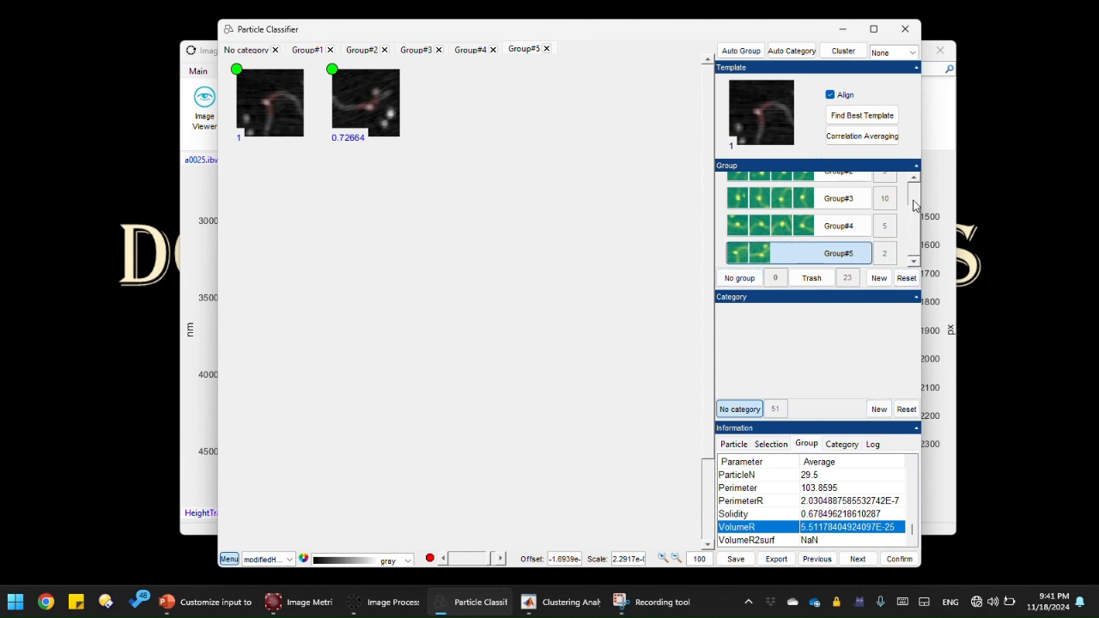
Step: Return to Group#1 and Group#3 and compare their particle images
scroll(915, 199, up, 2)
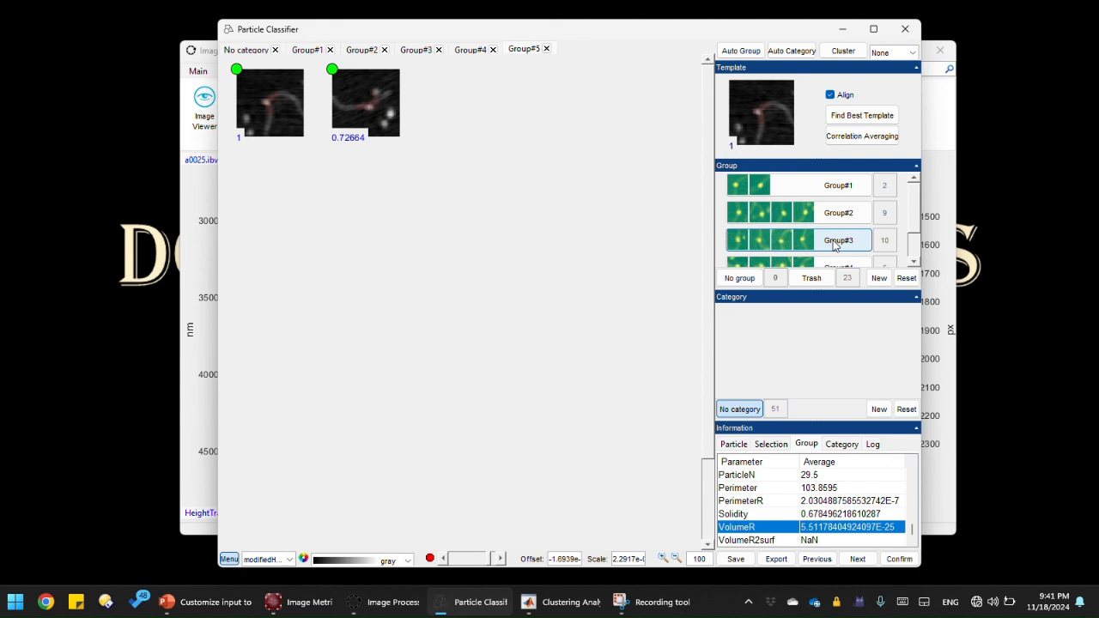
click(835, 187)
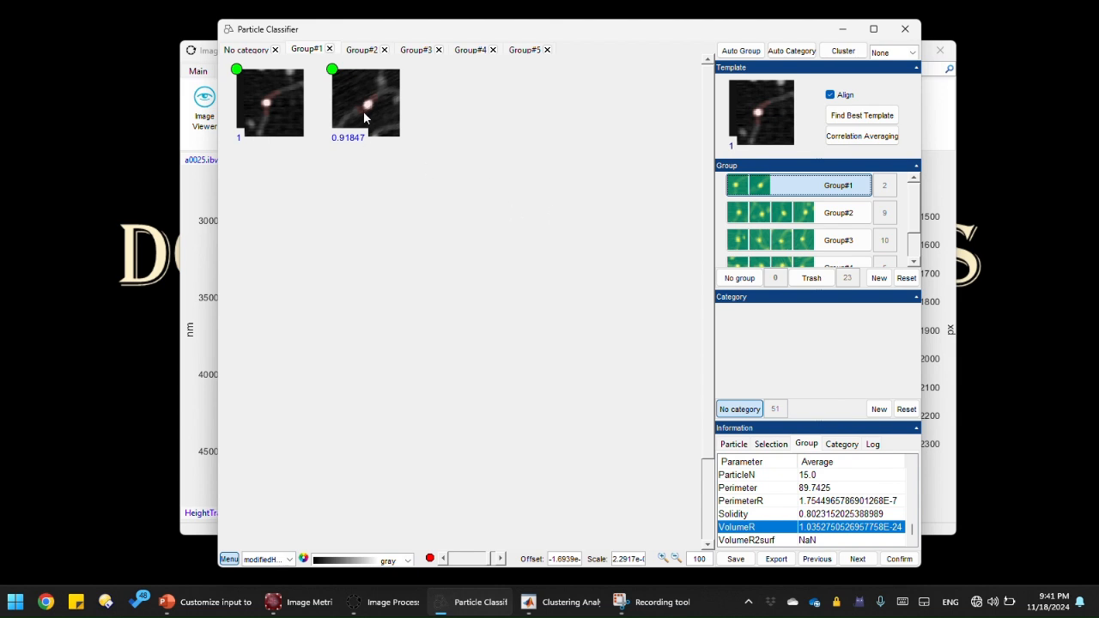
click(855, 245)
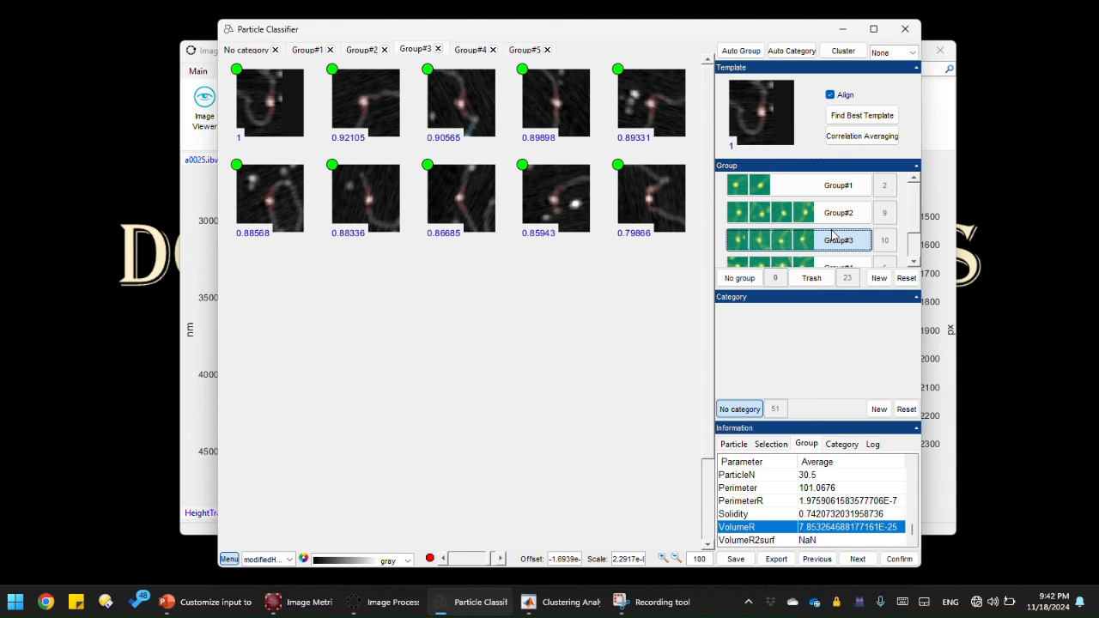
Step: Switch to PowerPoint and show slide 9, on raw data matching taller features first, in Reading View
mouse_move(320, 610)
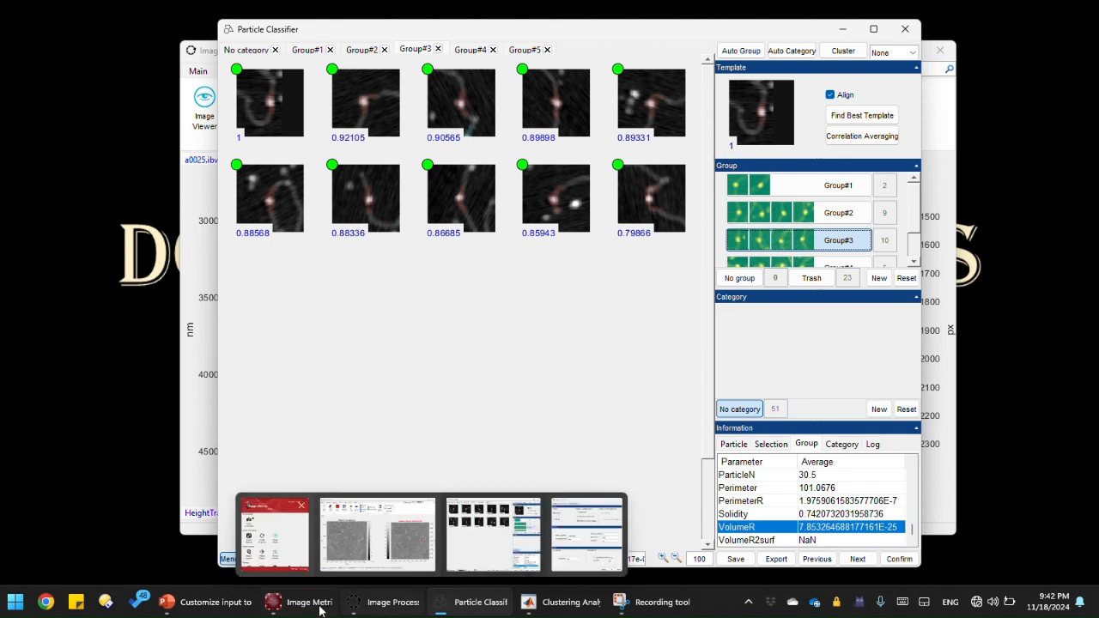
mouse_move(229, 606)
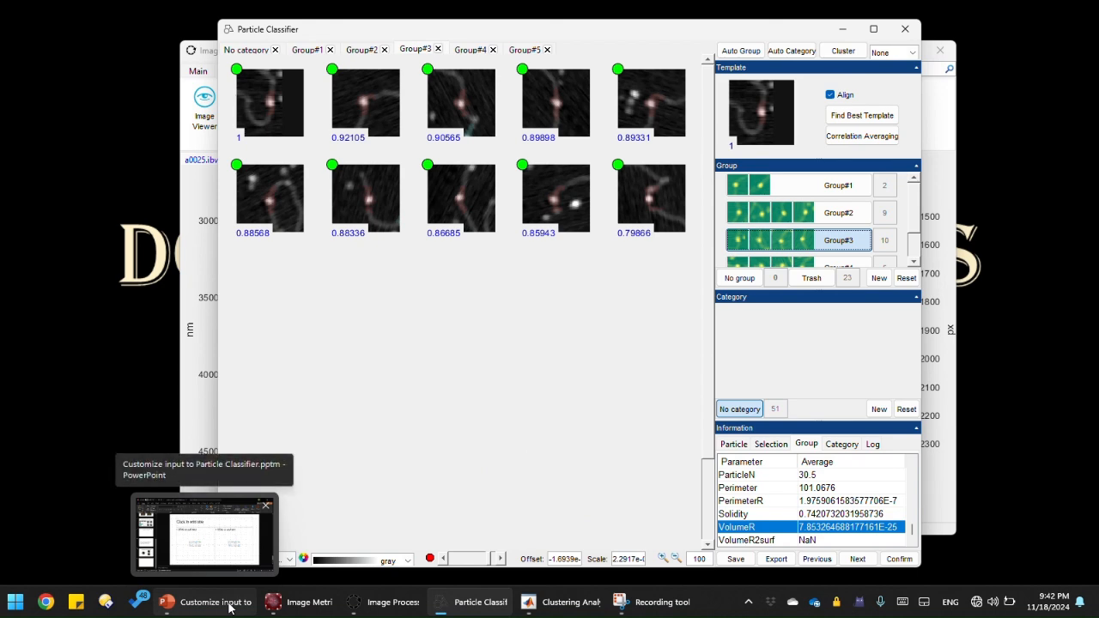
click(225, 609)
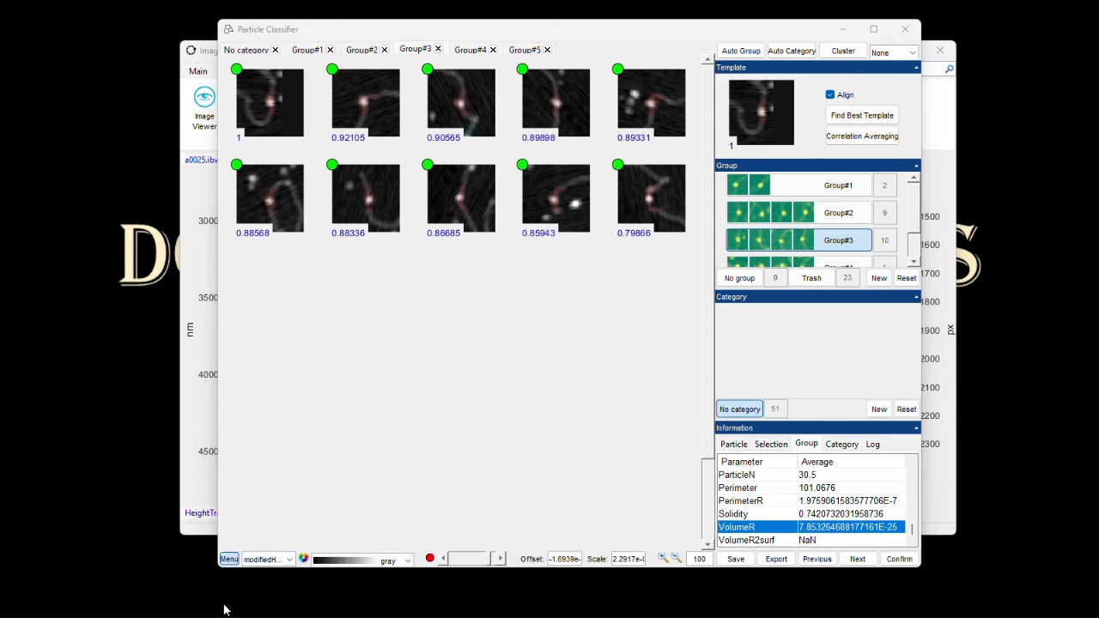
click(72, 439)
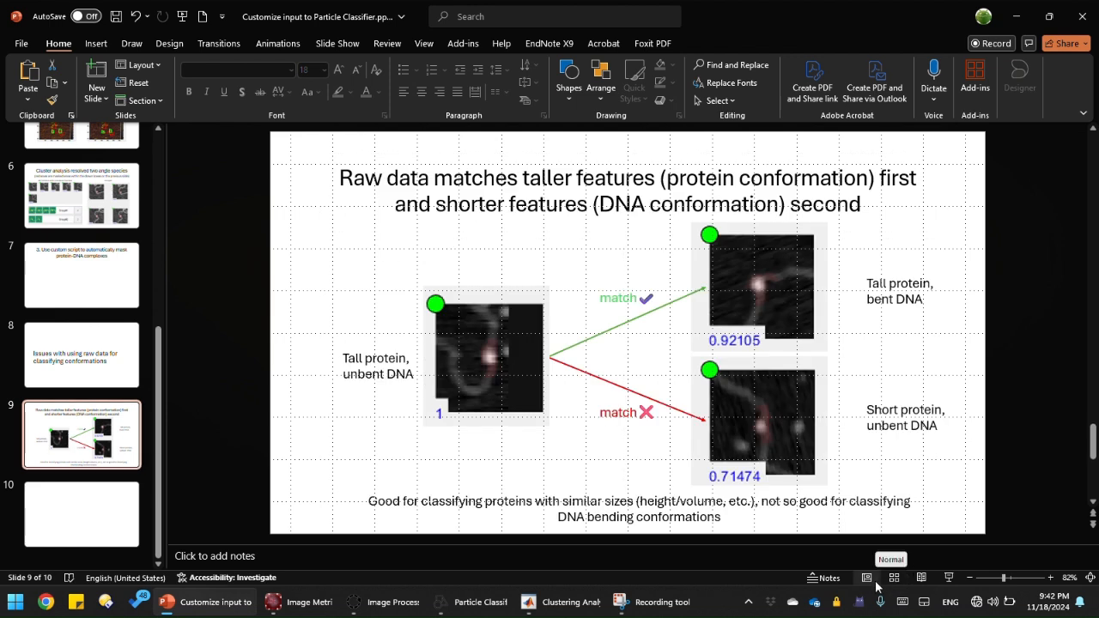
click(920, 577)
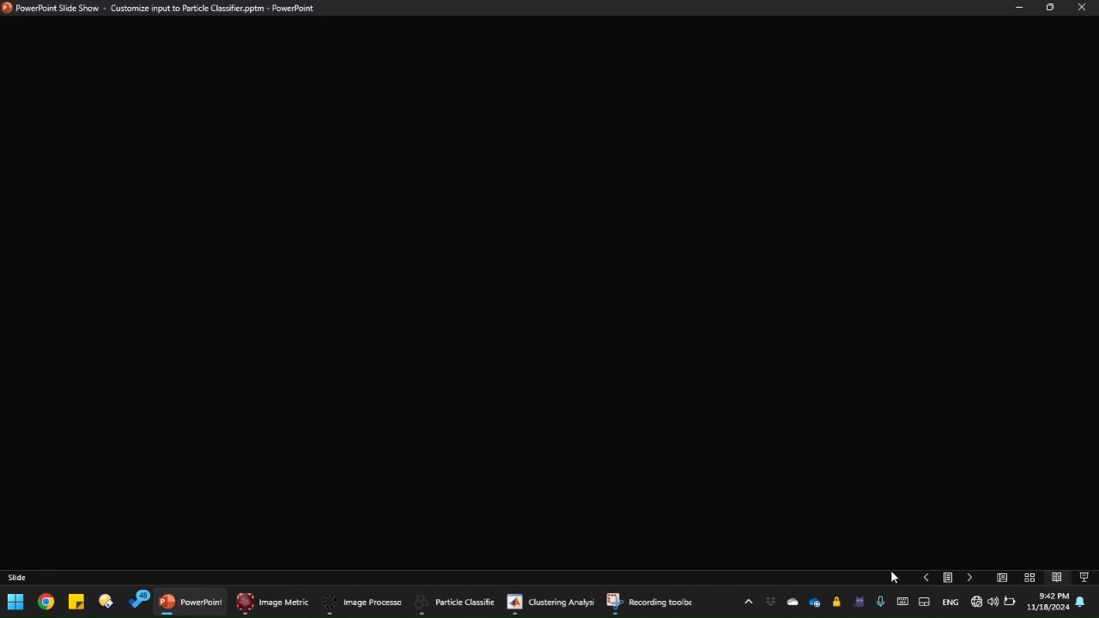
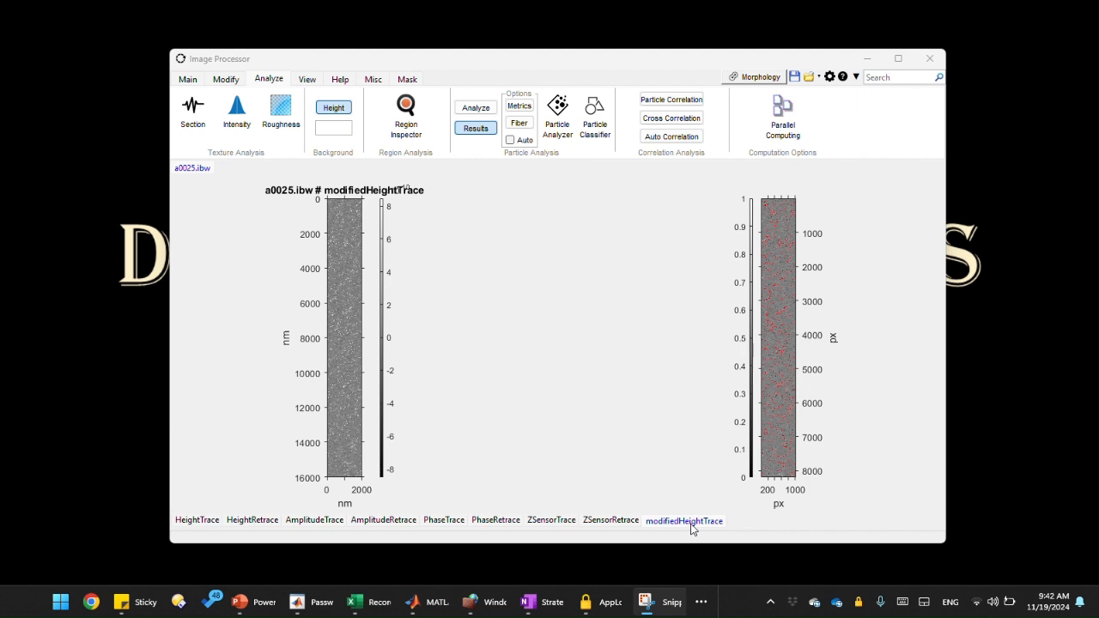
Step: Duplicate the modifiedHeightTrace channel of a0025.ibw and open Image Math for the duplicate
right_click(692, 525)
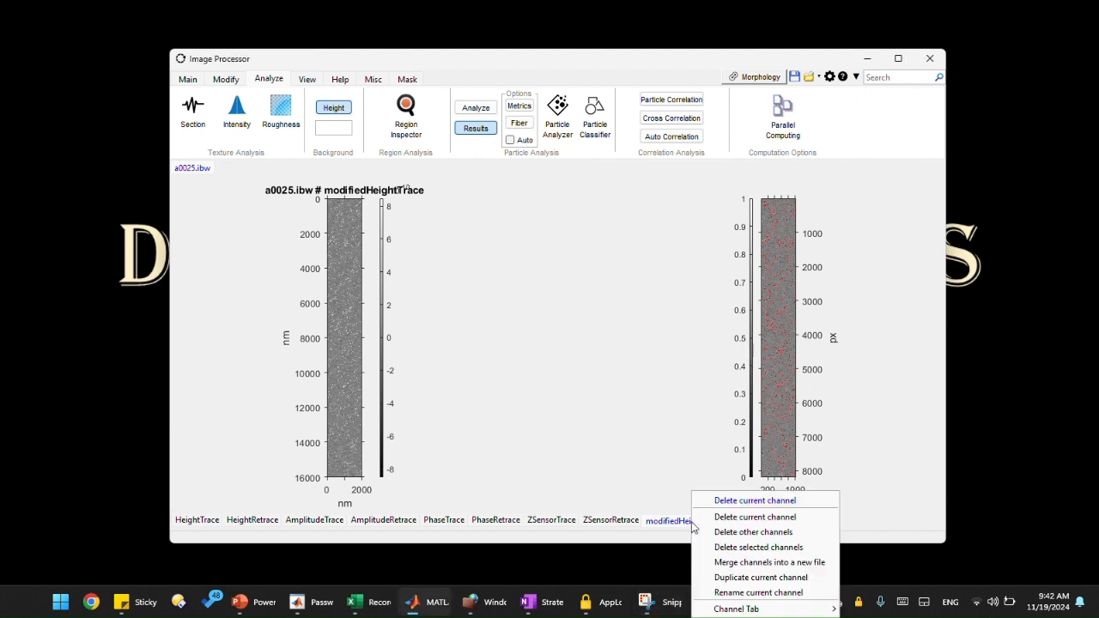
click(752, 580)
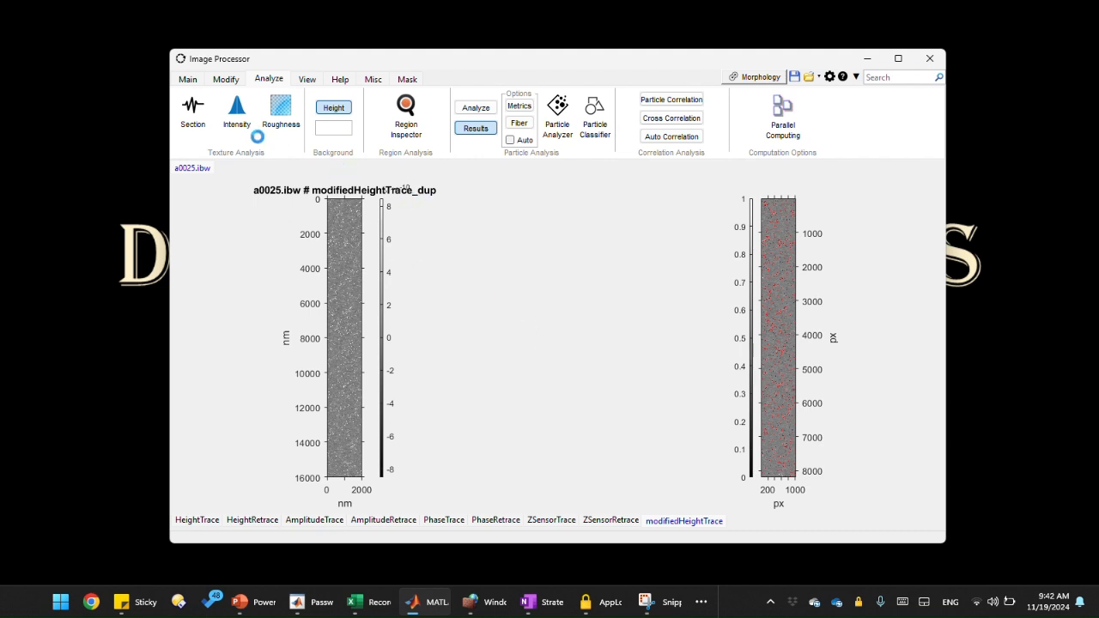
click(222, 80)
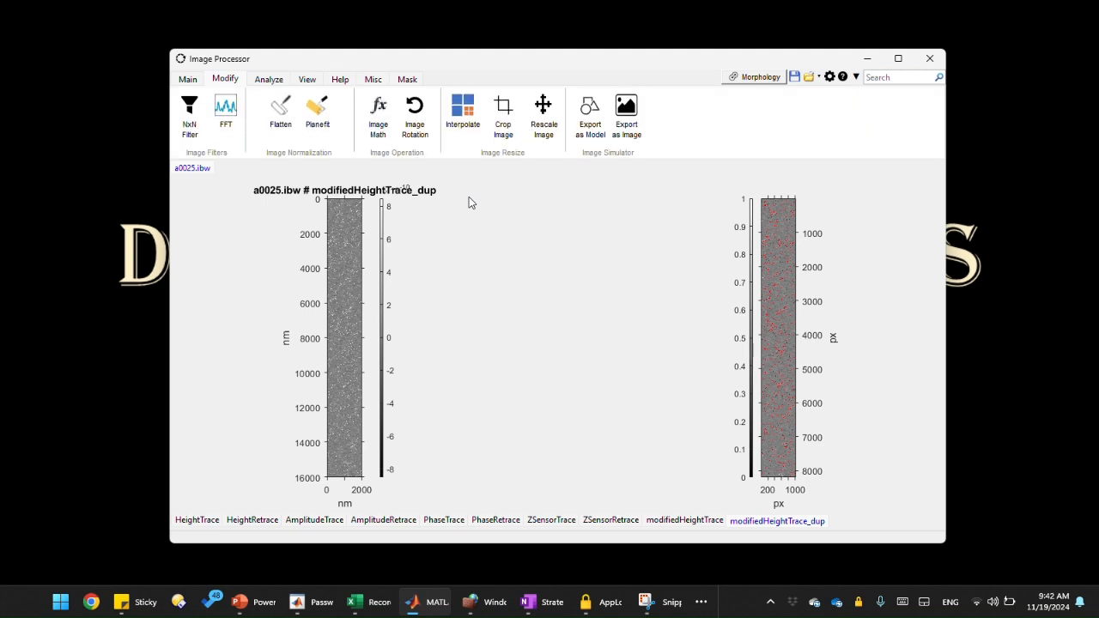
click(379, 136)
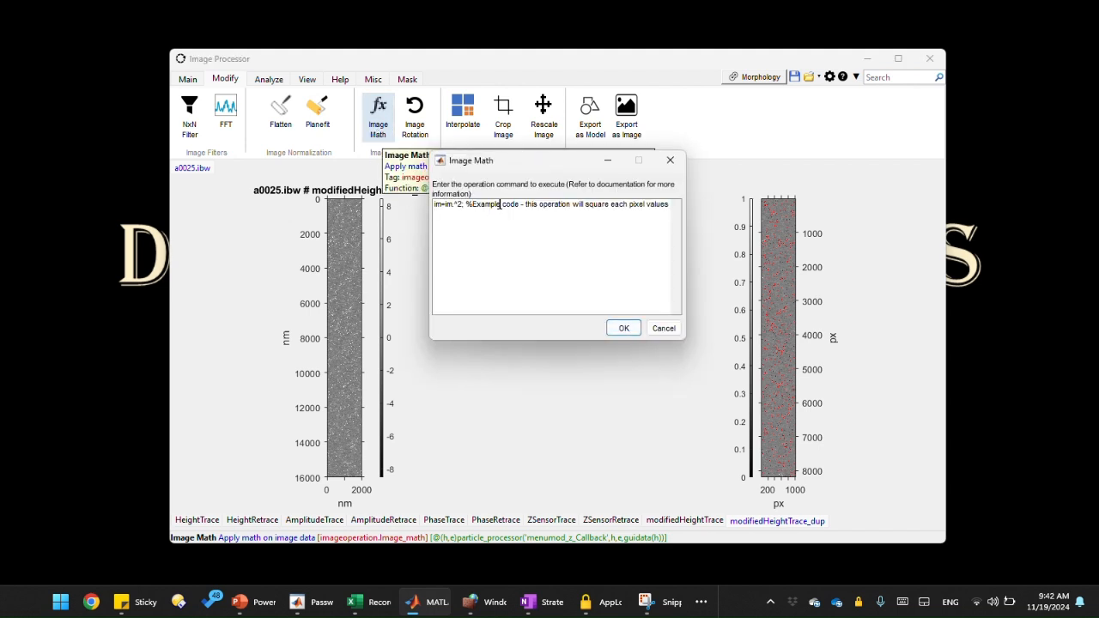
Step: Examine the example Image Math command that squares each pixel value, including its variable, operation and comment
mouse_move(652, 204)
mouse_down()
mouse_move(435, 205)
mouse_move(675, 205)
mouse_move(486, 204)
mouse_move(662, 207)
mouse_up()
click(589, 205)
click(667, 205)
click(655, 206)
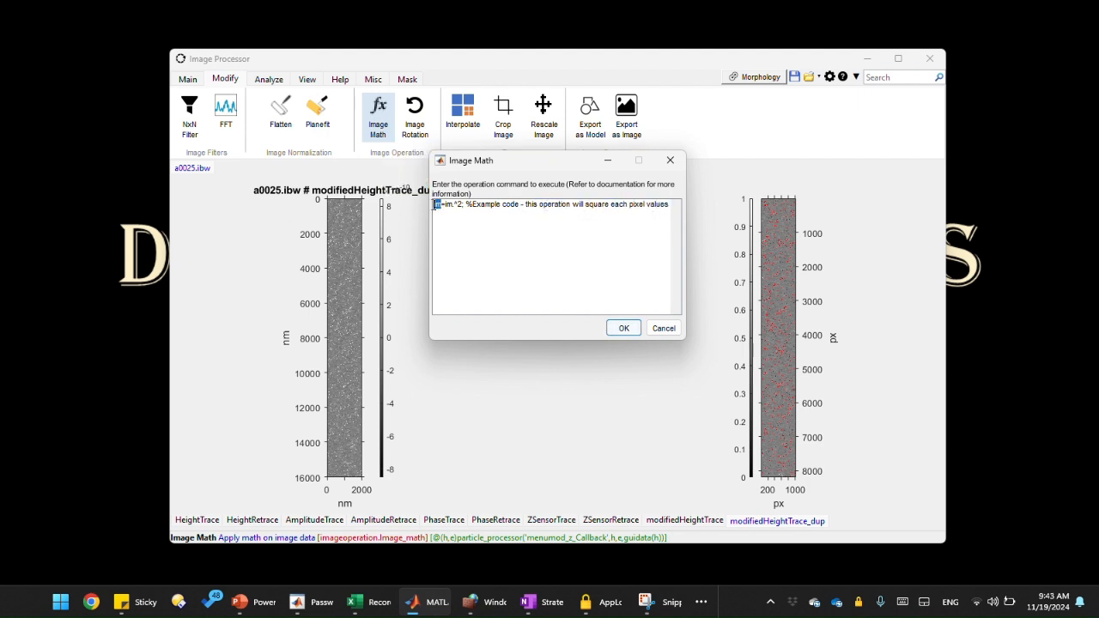
mouse_move(433, 205)
mouse_down()
mouse_move(444, 205)
mouse_move(435, 210)
mouse_up()
drag(463, 208, 657, 206)
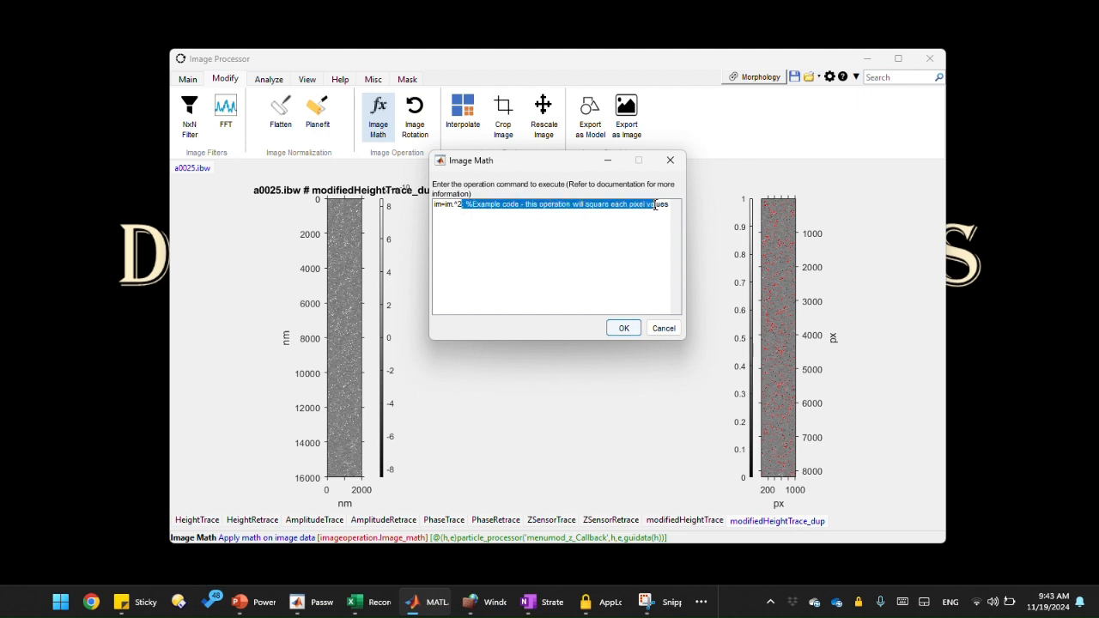
click(602, 206)
drag(477, 206, 427, 209)
click(607, 211)
drag(584, 208, 654, 208)
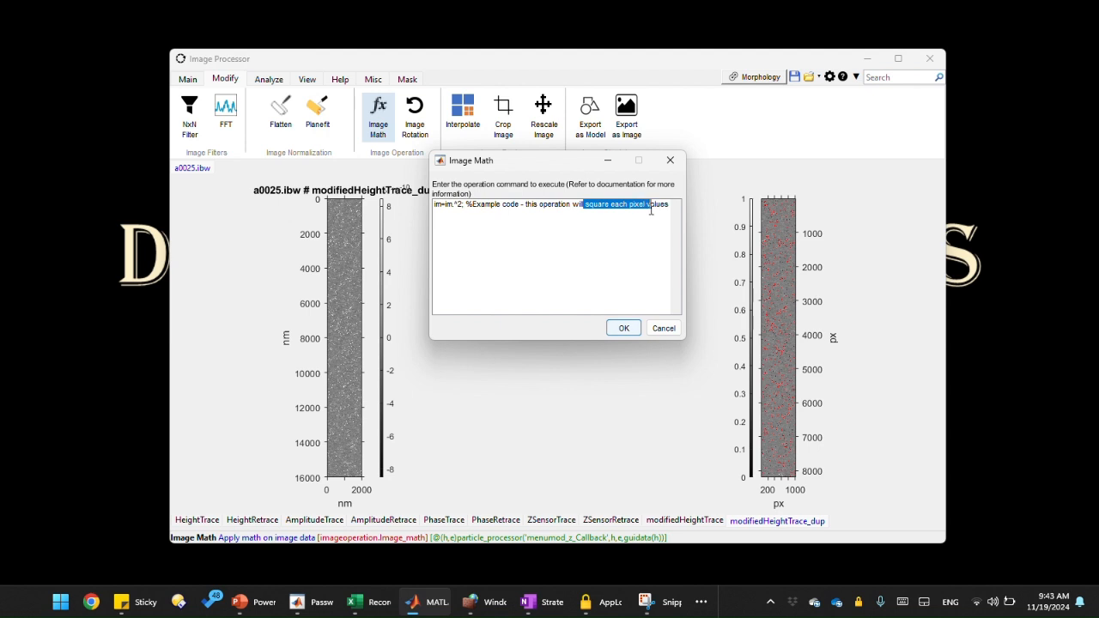
click(629, 210)
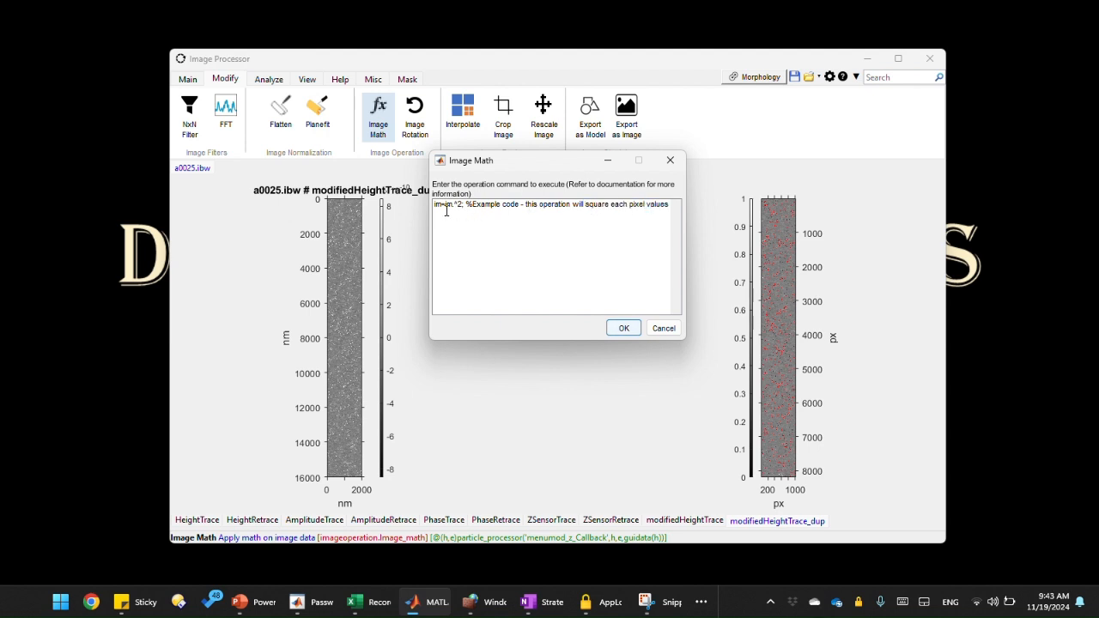
drag(446, 210, 657, 211)
click(659, 210)
drag(472, 205, 594, 216)
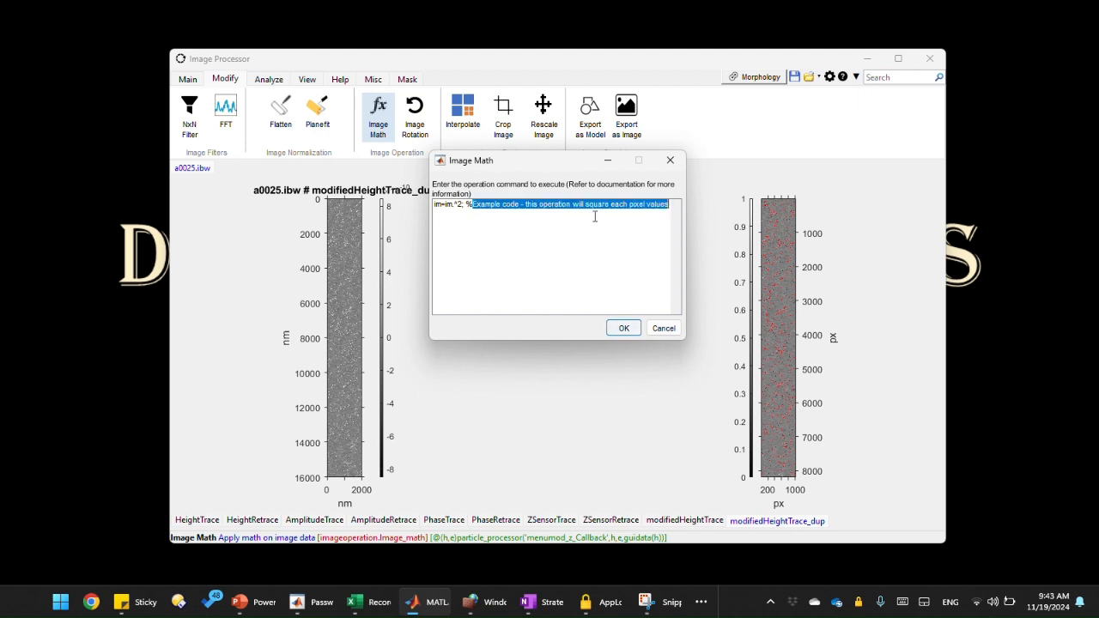
Step: Review the comment in the example Image Math command and close Image Math without applying it
click(651, 209)
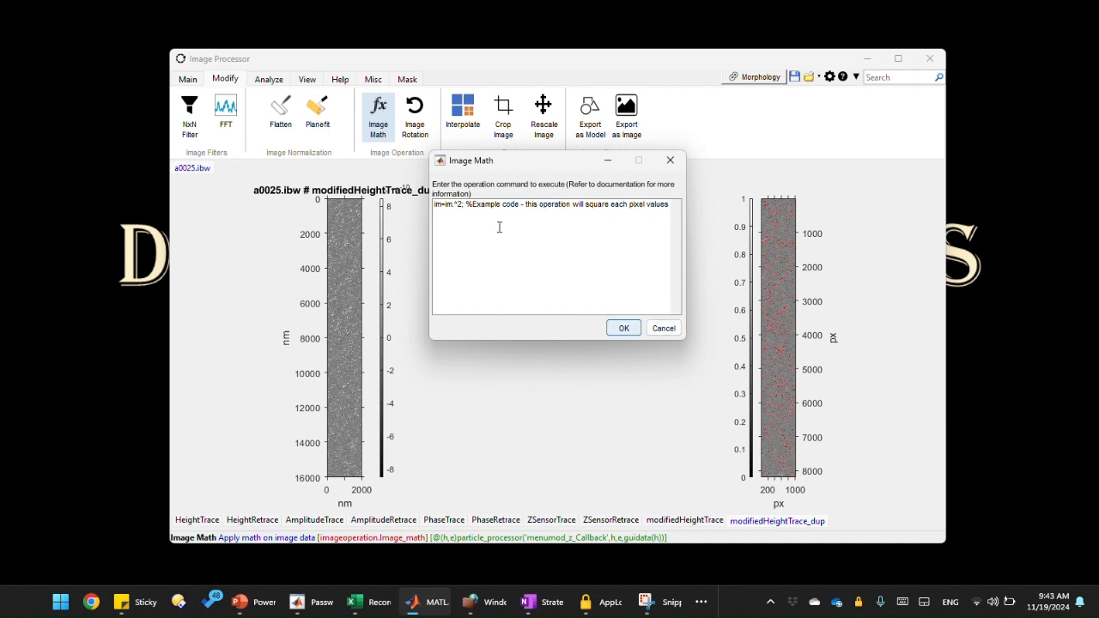
drag(466, 208, 649, 216)
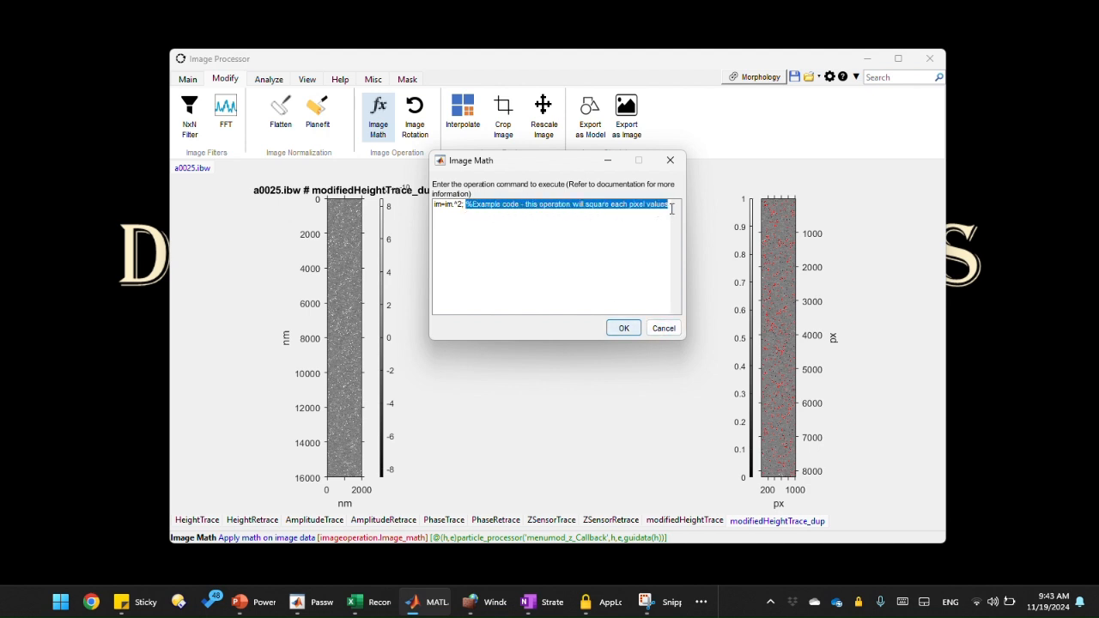
click(663, 328)
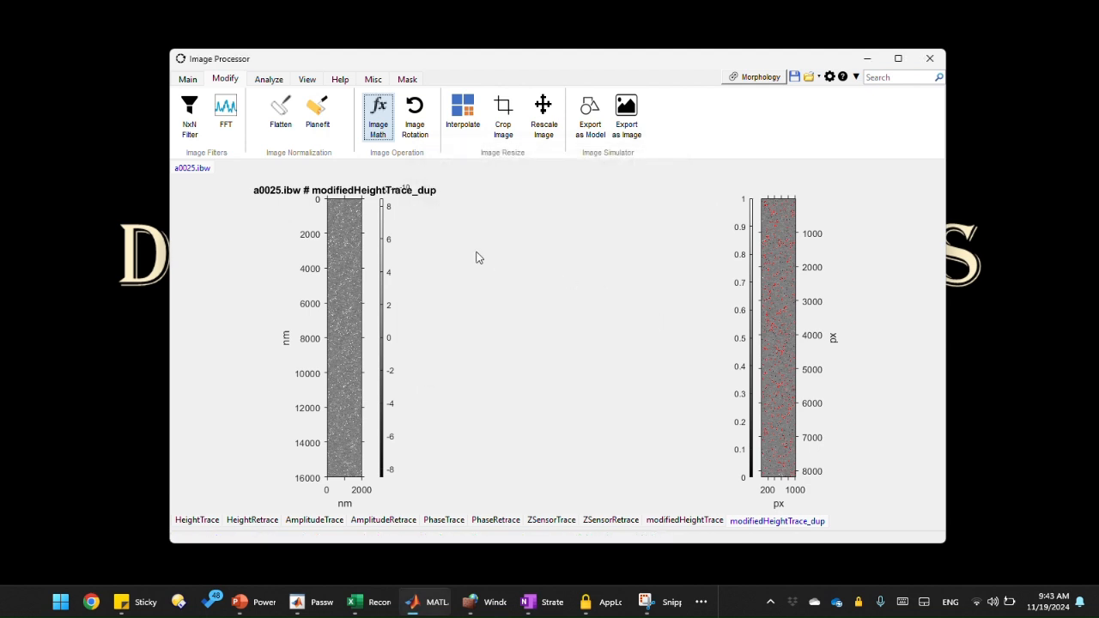
Step: Lower the mask threshold of modifiedHeightTrace_dup to 2e-10 and refine it to 1.5365e-10 while viewing an area with DNA strands
click(188, 80)
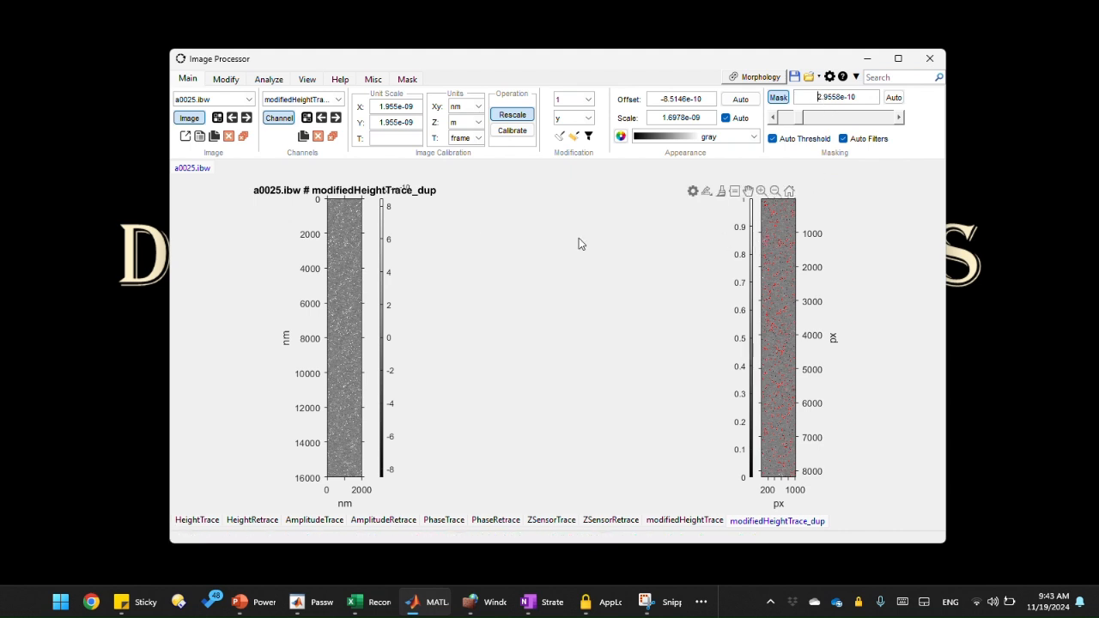
drag(336, 249, 362, 265)
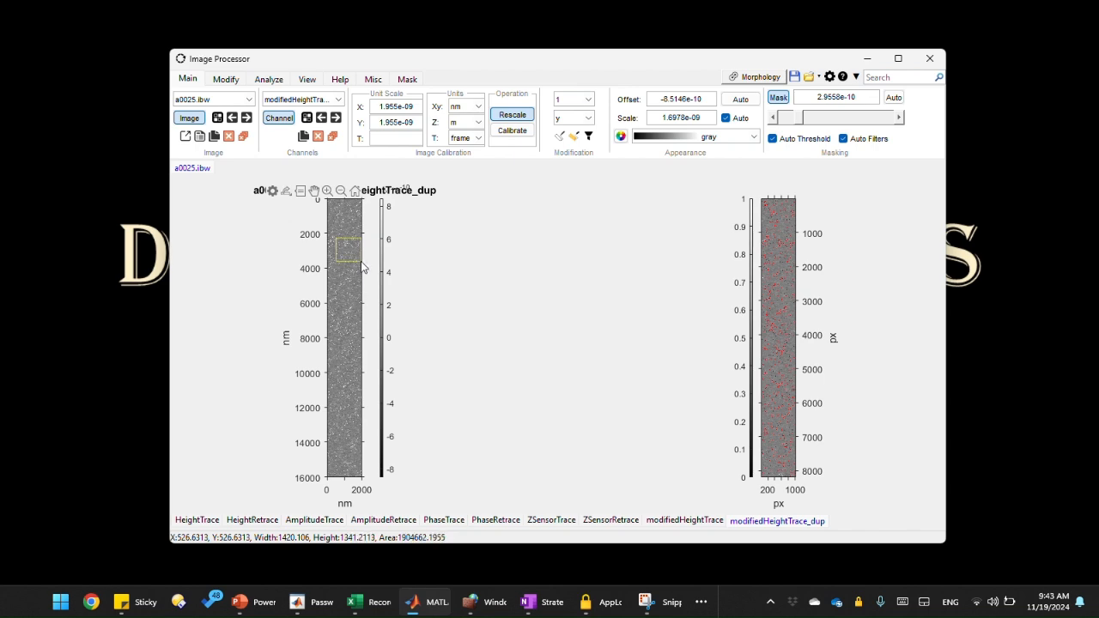
right_click(361, 261)
click(391, 271)
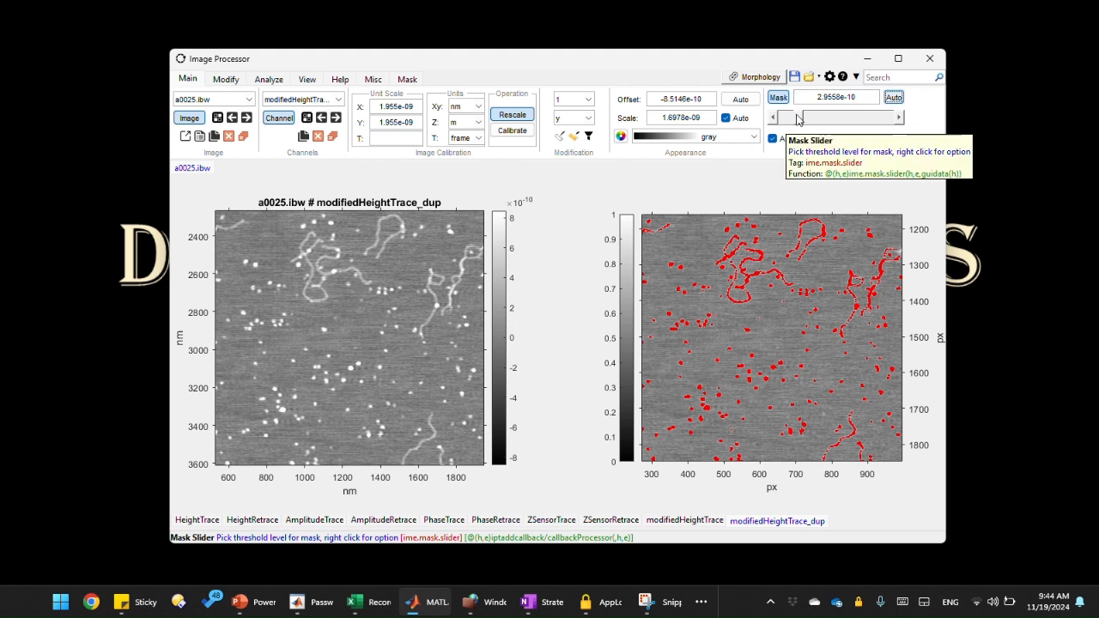
drag(841, 97, 821, 97)
text(2)
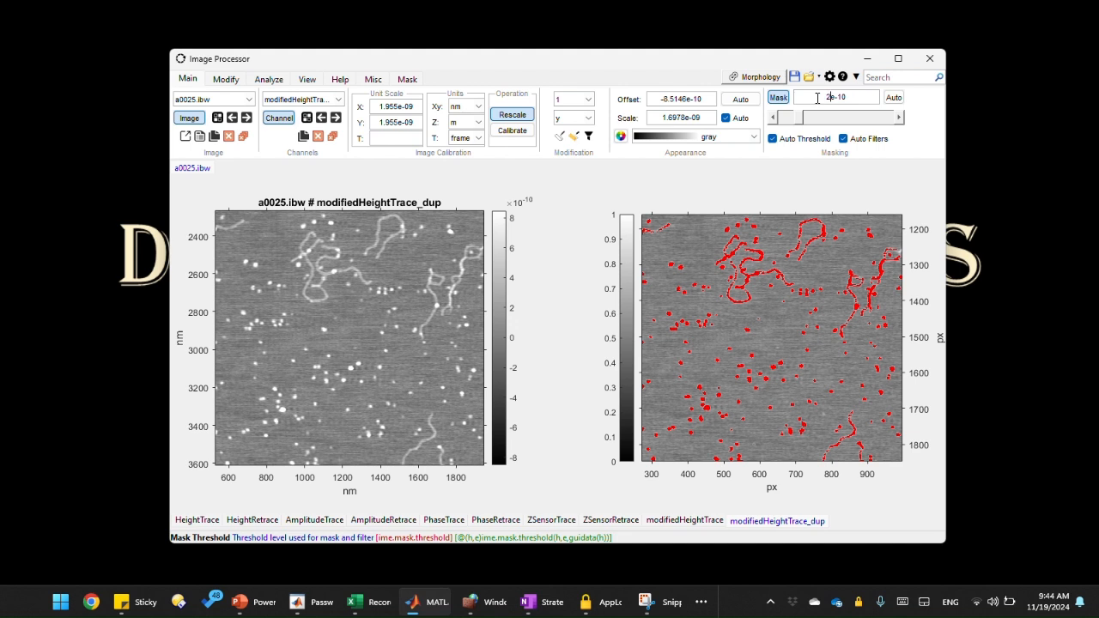
key(Return)
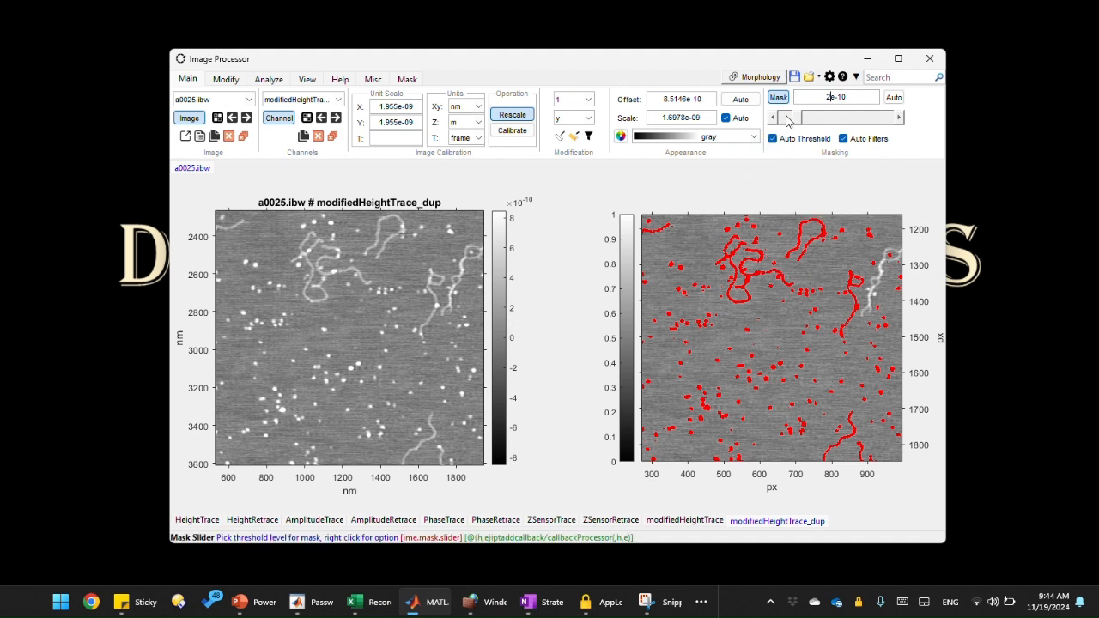
key(Return)
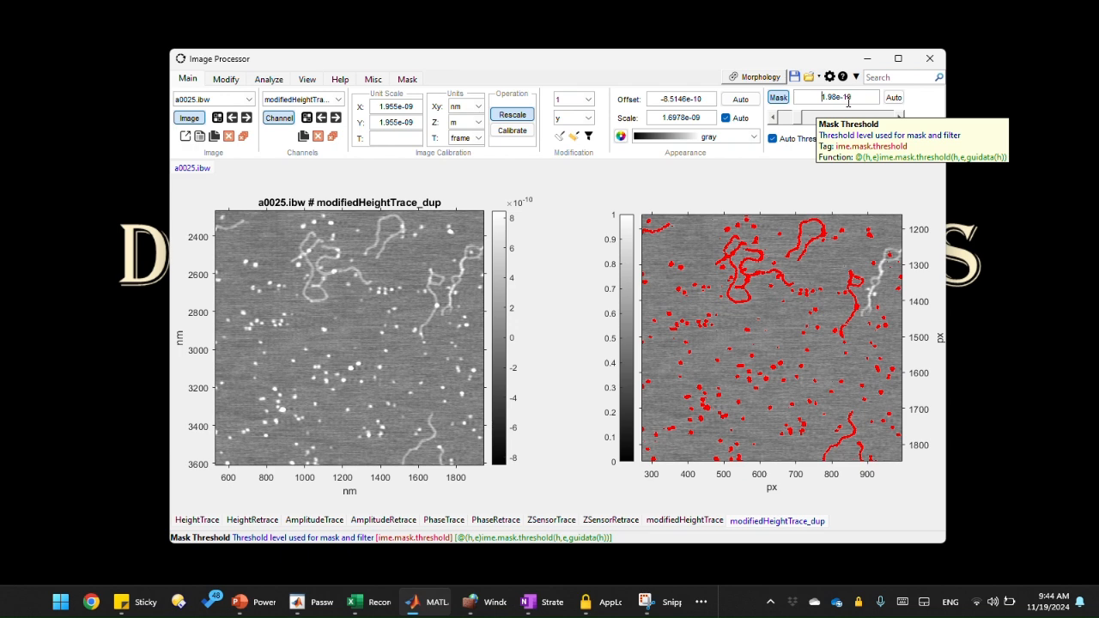
scroll(848, 102, down, 1)
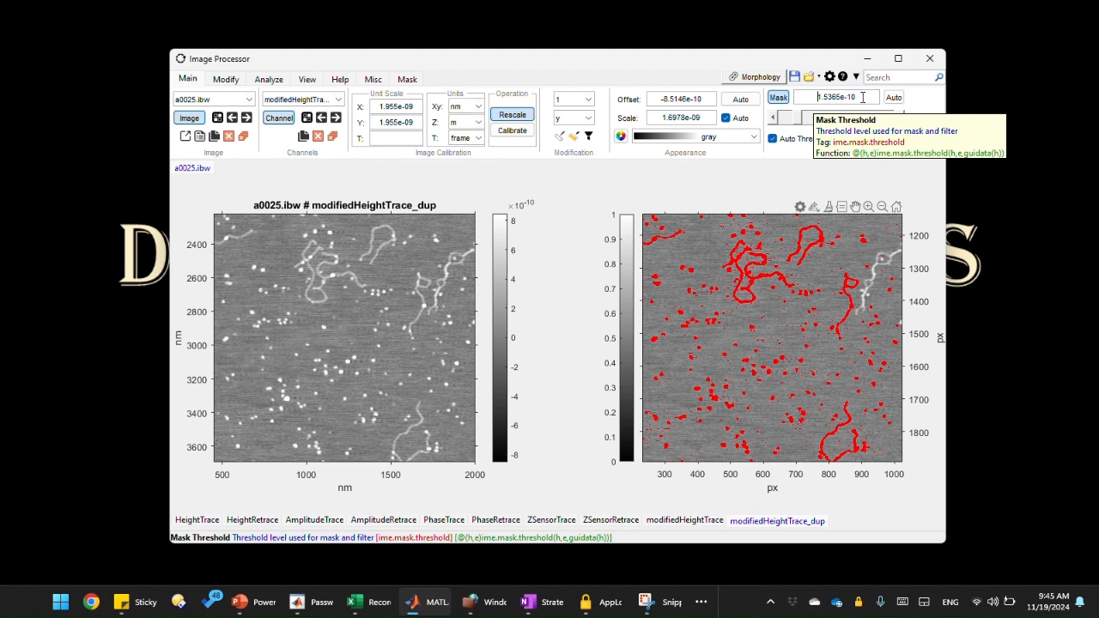
Step: Copy the mask threshold value and replace the example Image Math command with im=im>1.5365e-10;
drag(862, 97, 803, 97)
key(ctrl+c)
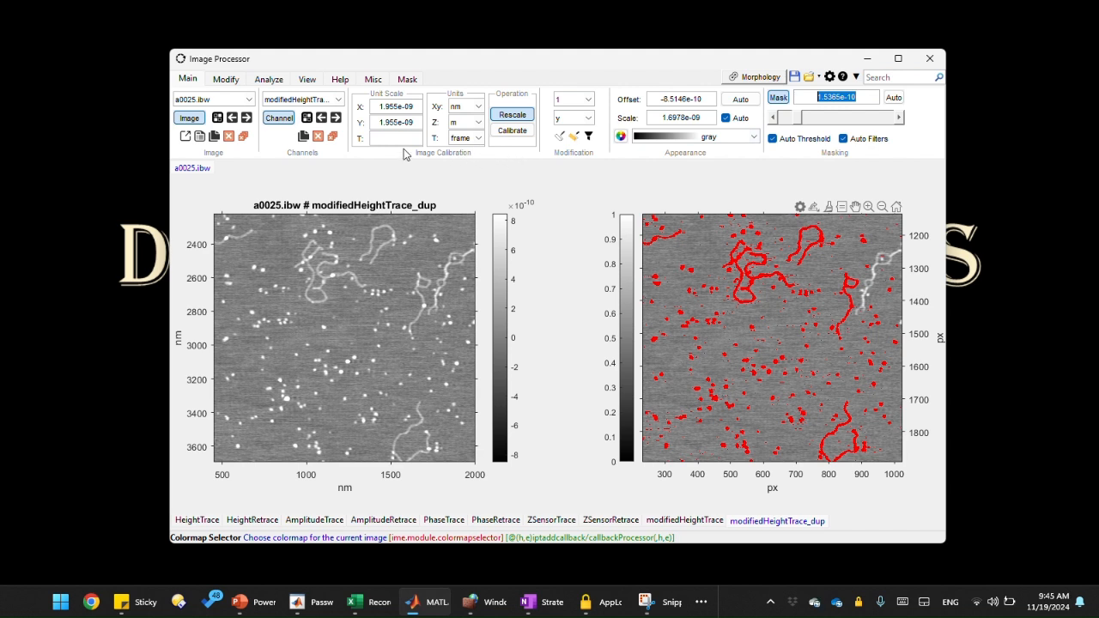
click(227, 83)
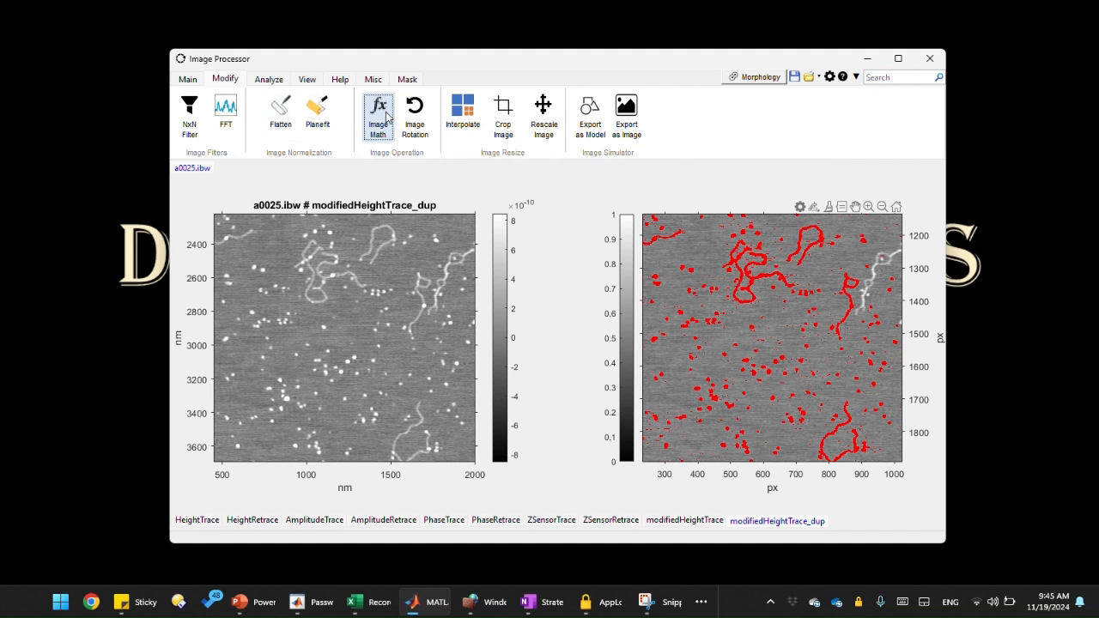
click(386, 117)
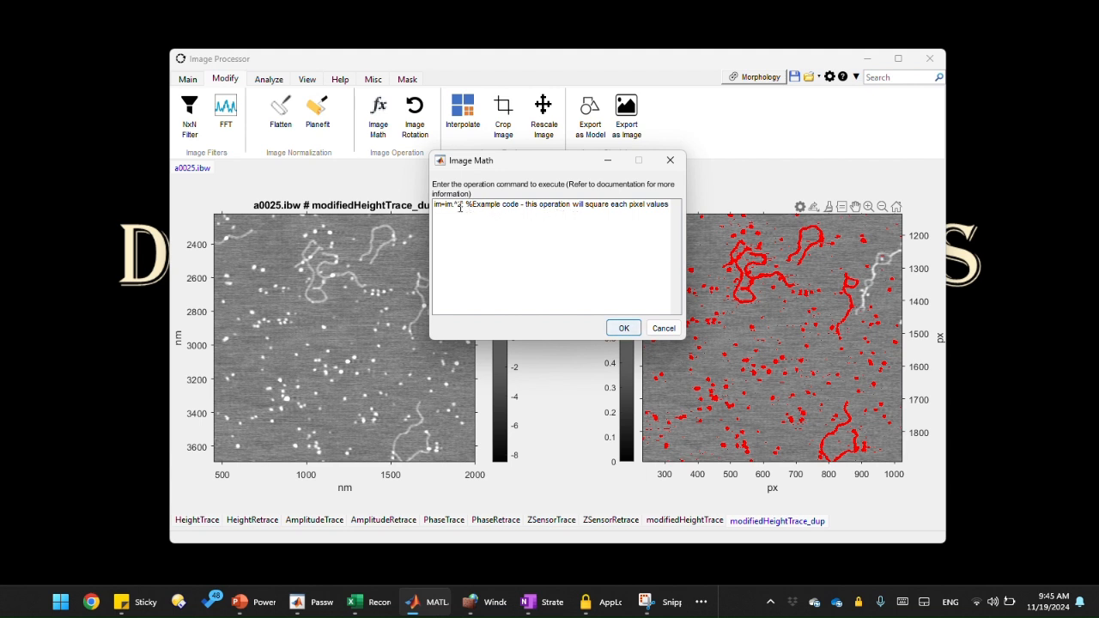
drag(454, 206, 712, 208)
key(BackSpace)
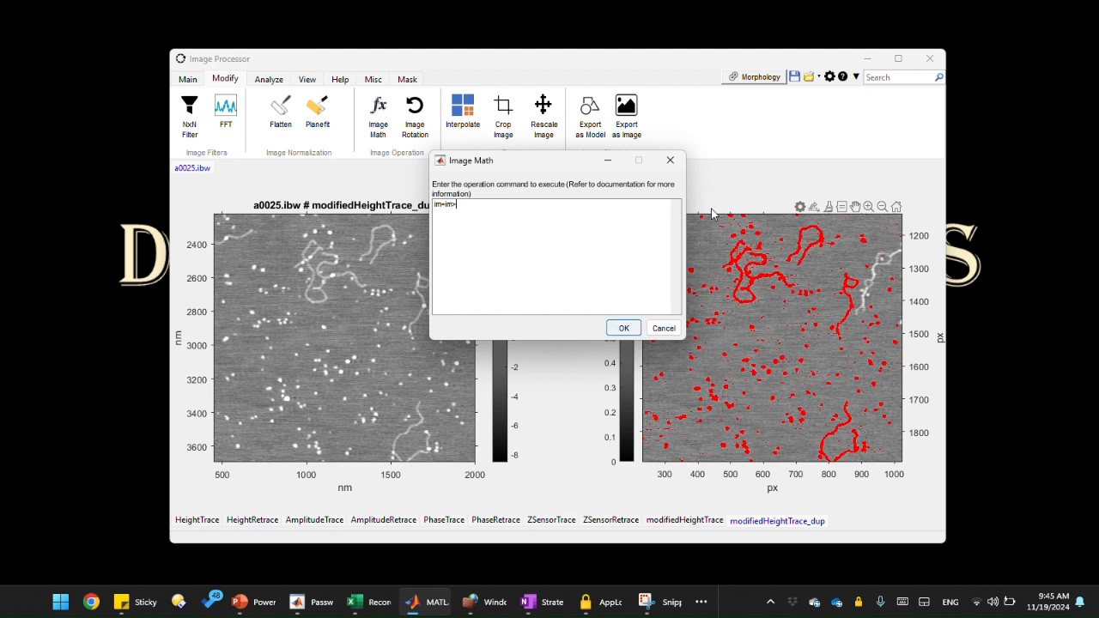
key(ctrl+v)
Step: Check the threshold comparison in the command and apply Image Math to the duplicated channel
drag(446, 204, 494, 205)
click(496, 204)
click(449, 206)
click(498, 206)
drag(495, 205, 447, 204)
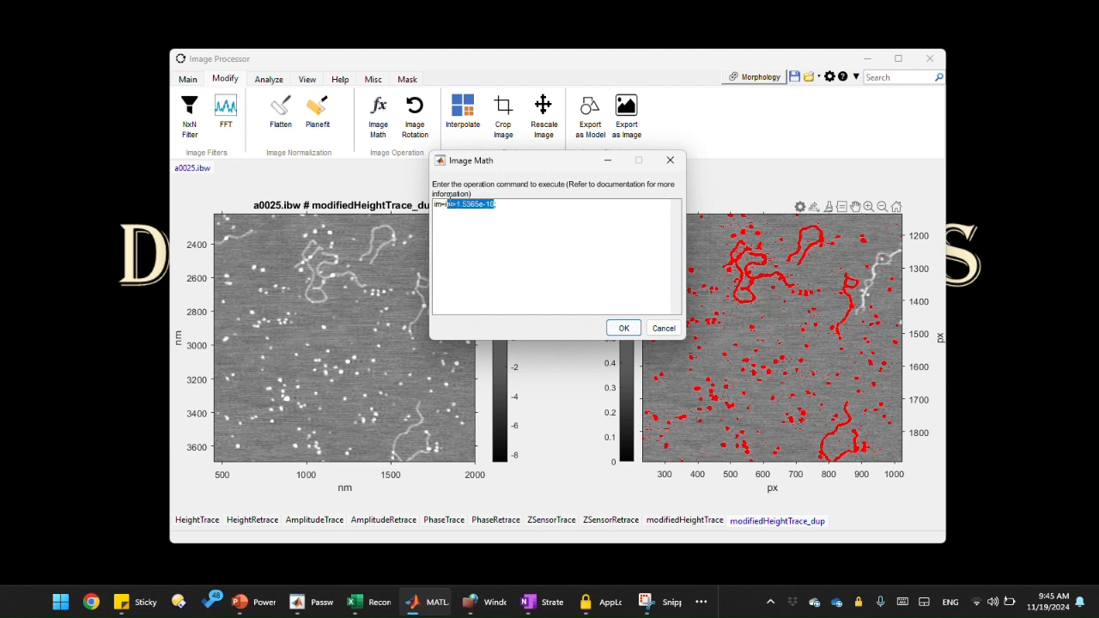
click(499, 207)
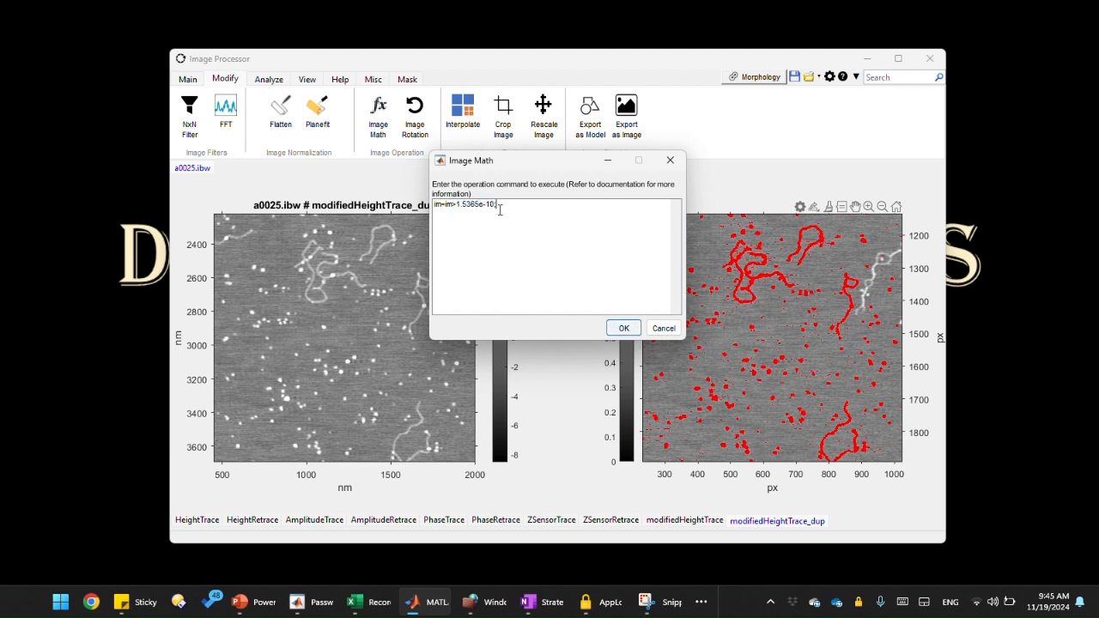
click(621, 329)
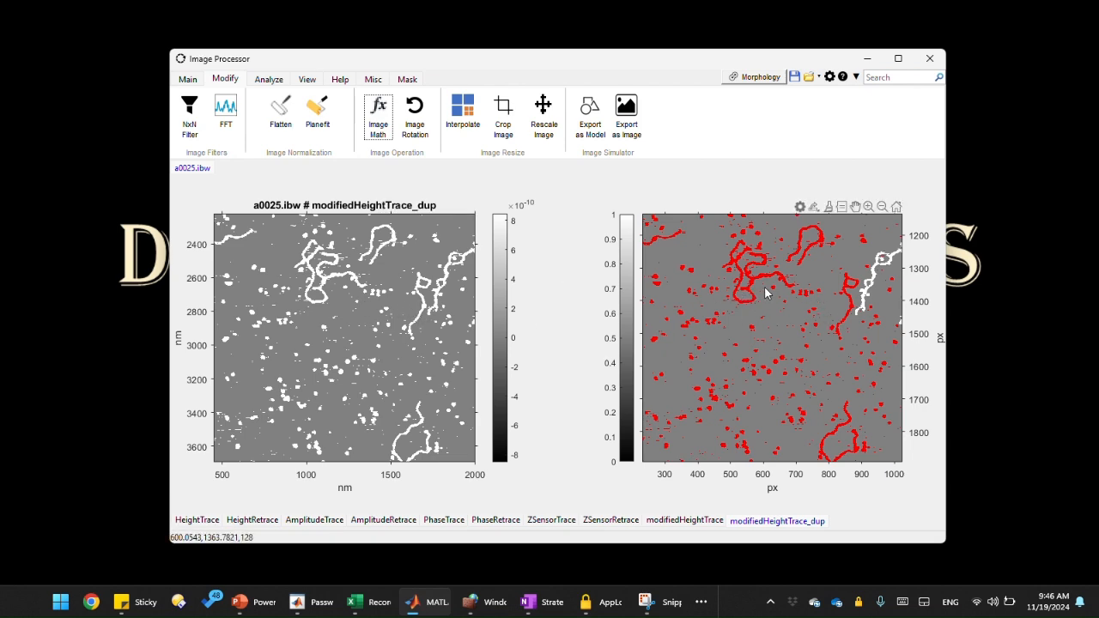
Step: Inspect the DNA strands and particles of the thresholded duplicate channel up close
scroll(763, 287, up, 4)
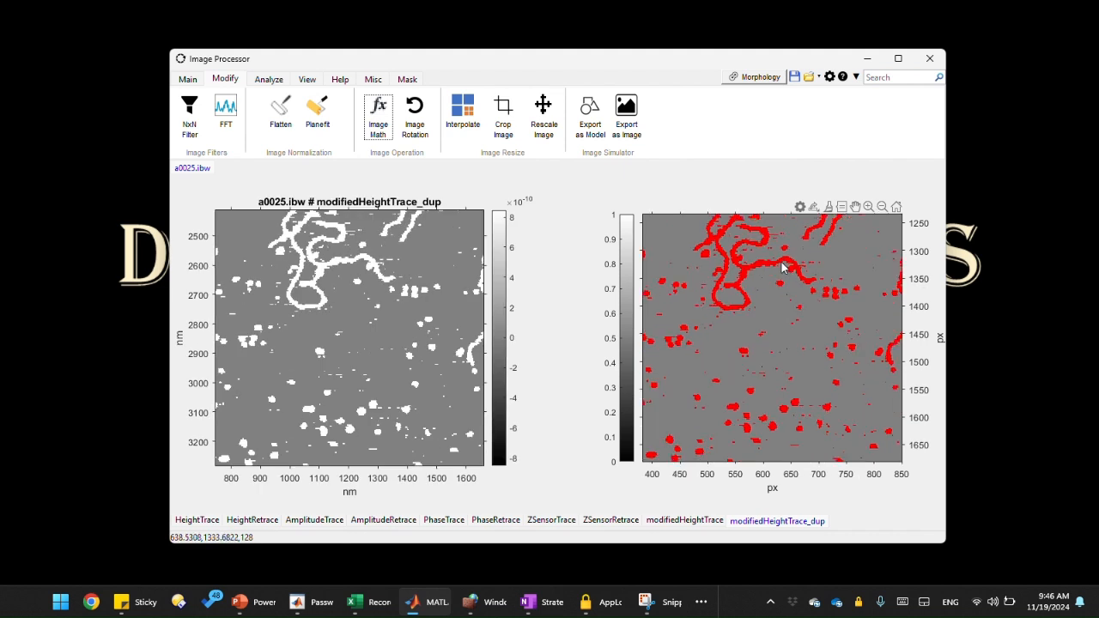
scroll(783, 268, up, 1)
drag(782, 255, 812, 285)
right_click(794, 276)
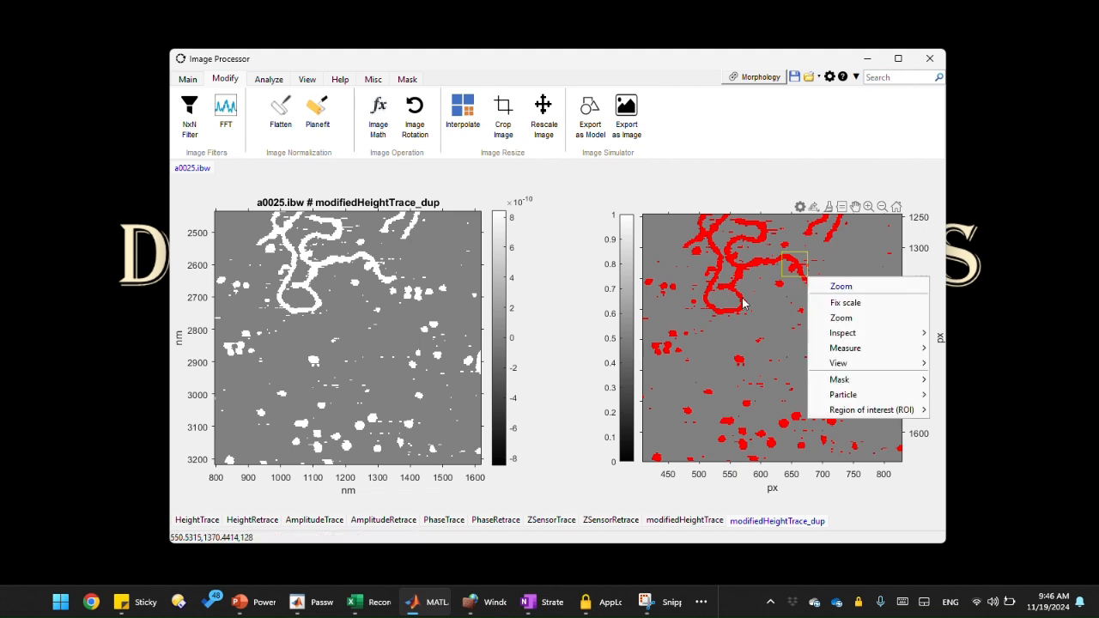
click(744, 300)
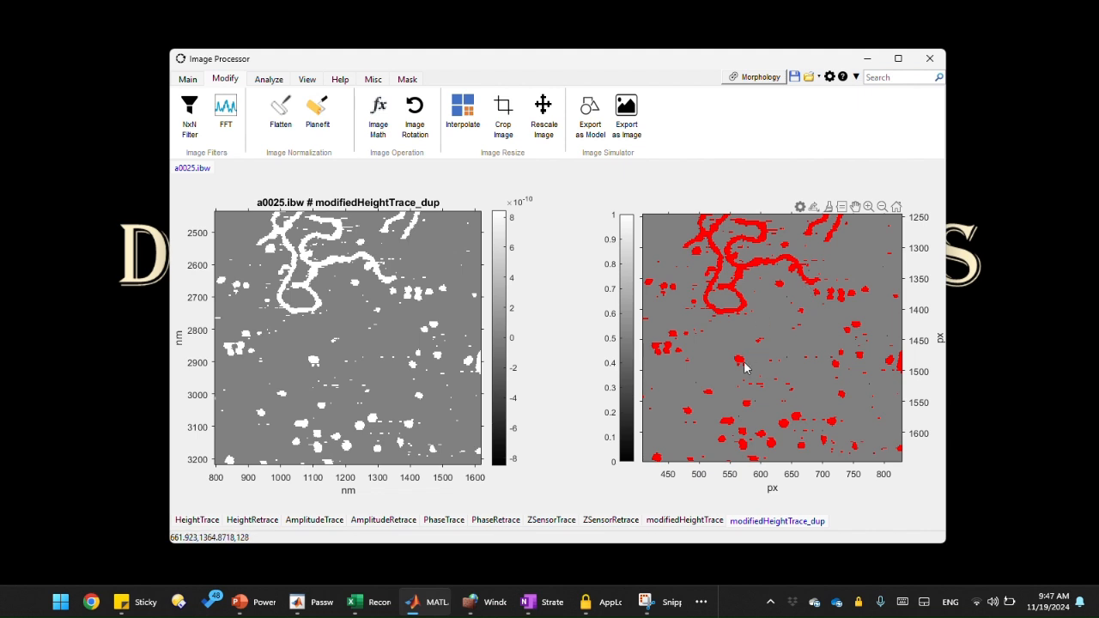
Step: Apply the Mask Protein-DNA morphology operation to the modifiedHeightTrace channel and analyze its masked particles
click(698, 519)
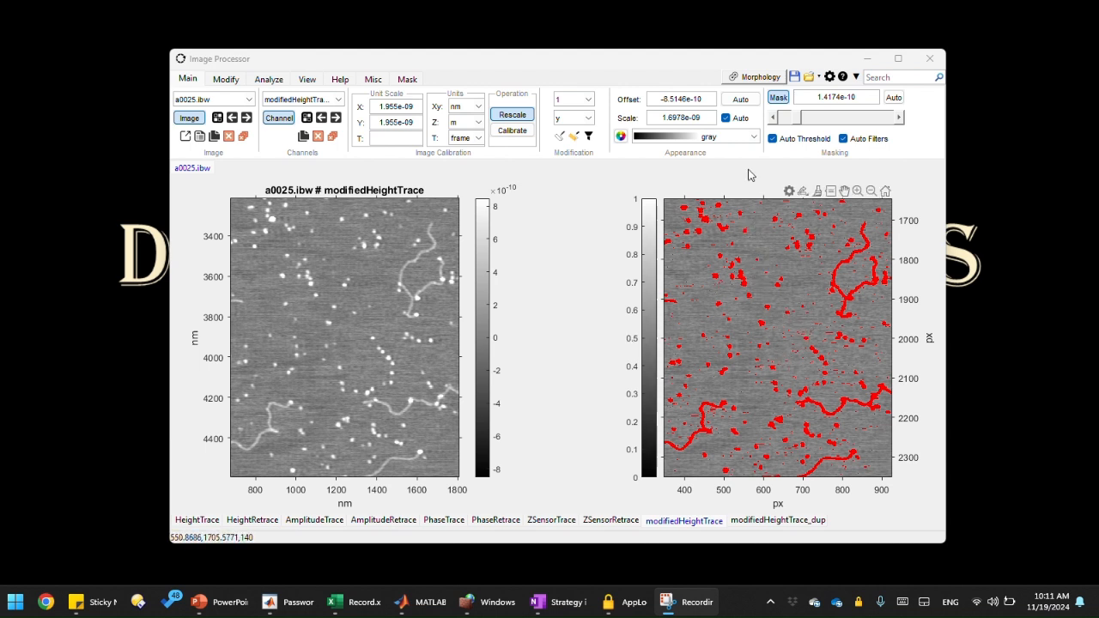
click(756, 79)
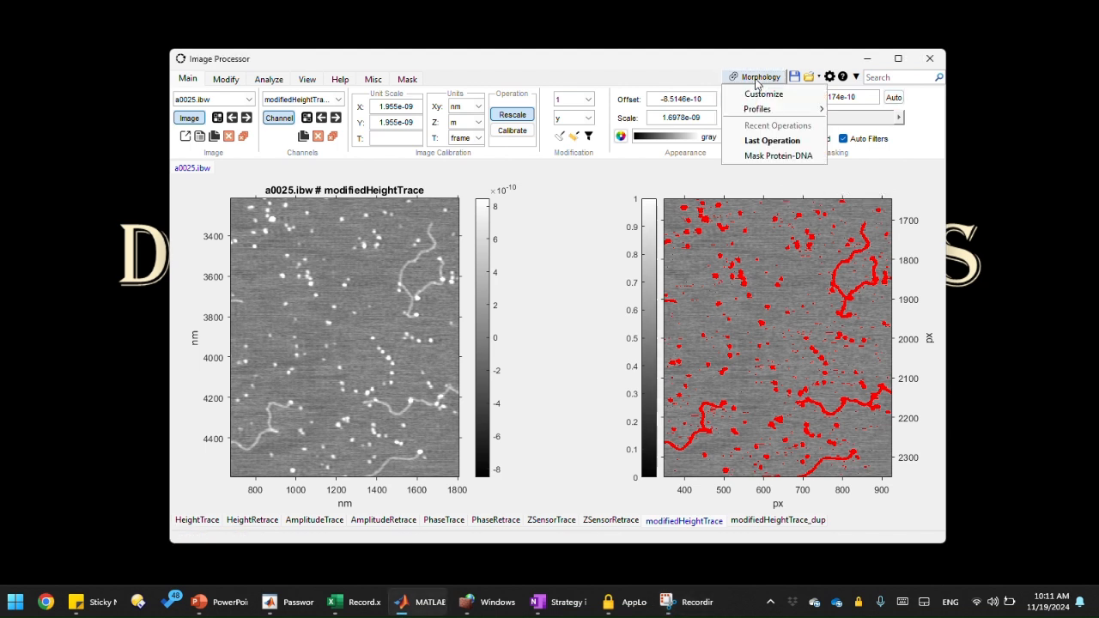
click(778, 157)
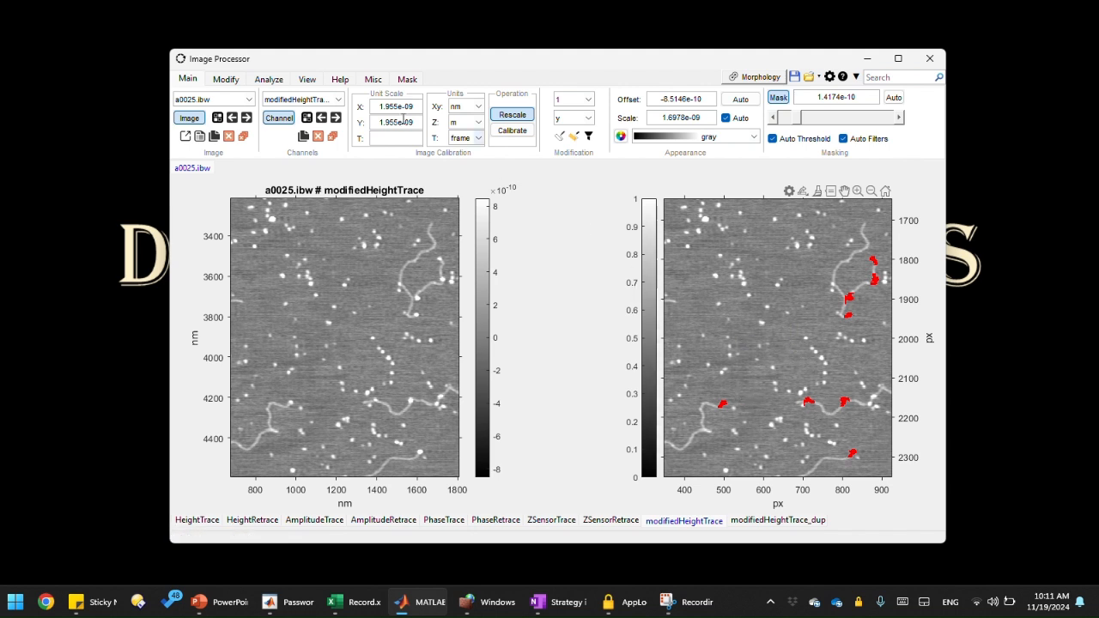
click(269, 79)
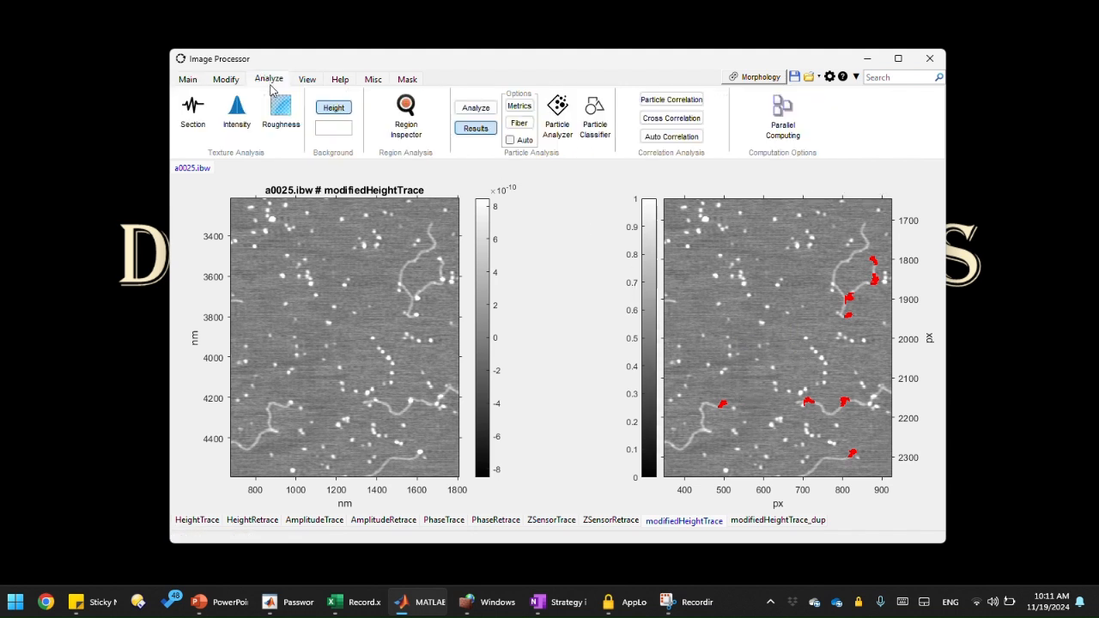
click(477, 109)
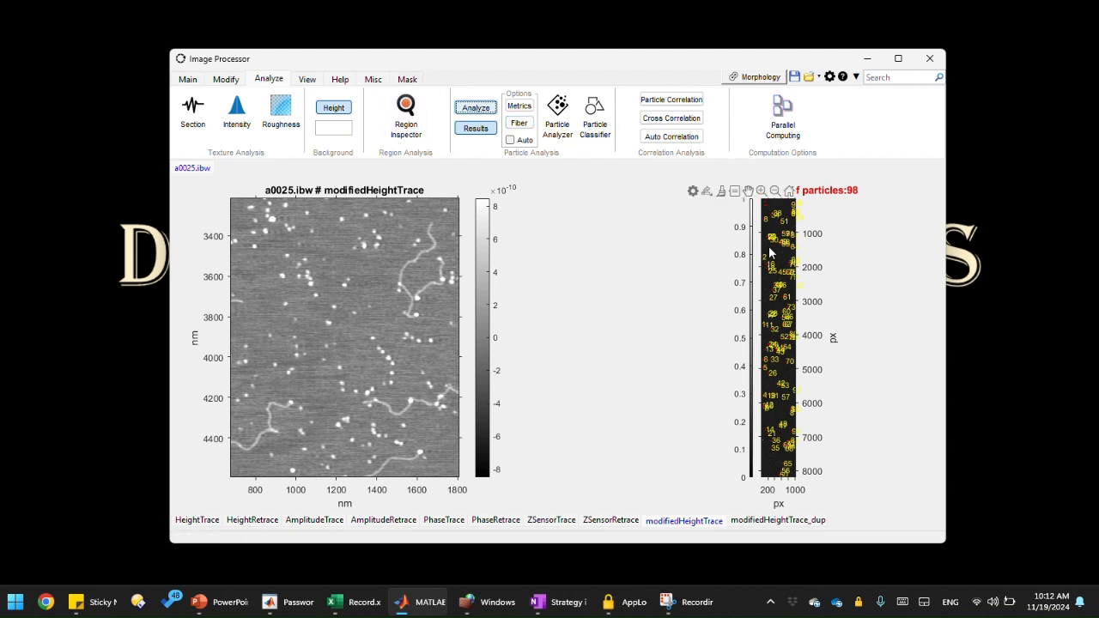
Step: Toggle the particle display to view the numbered particles over the height image, around the DNA strands
click(307, 80)
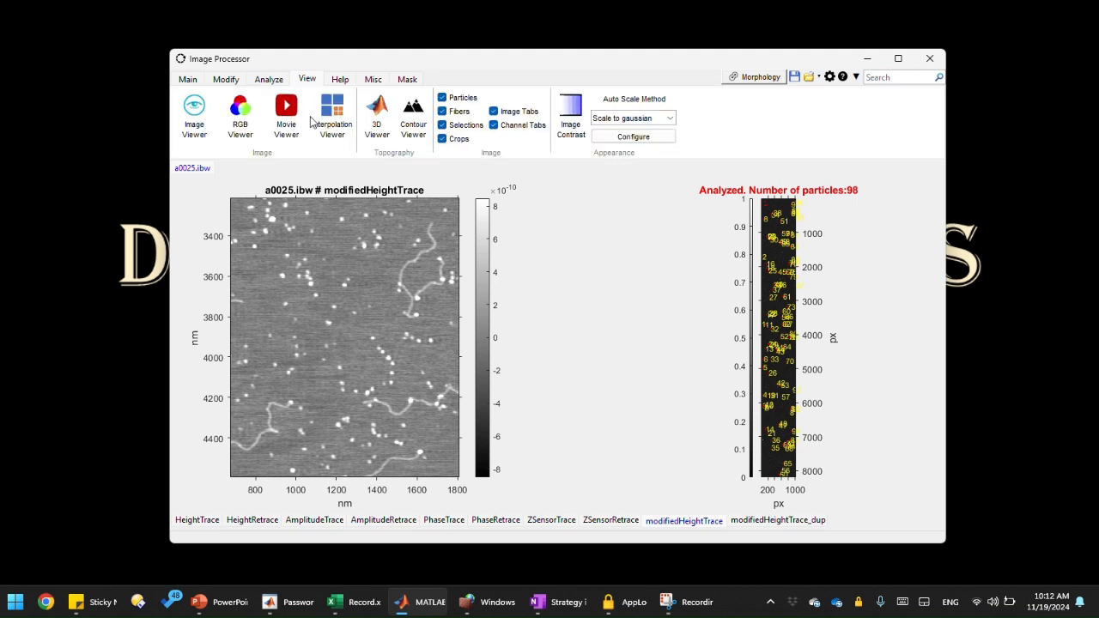
click(462, 100)
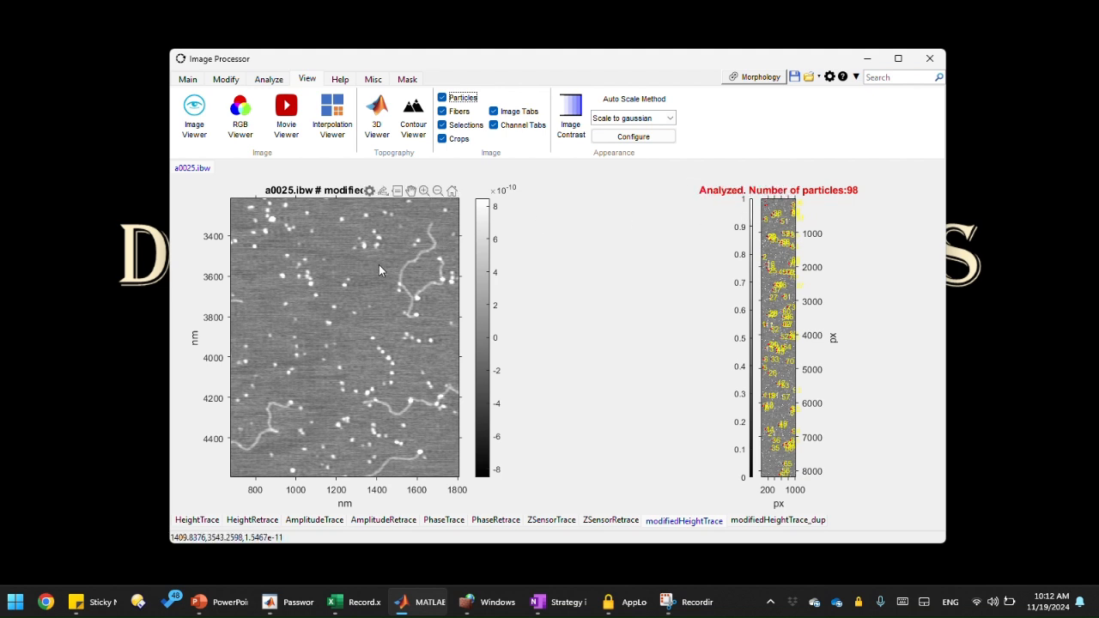
drag(374, 271, 371, 274)
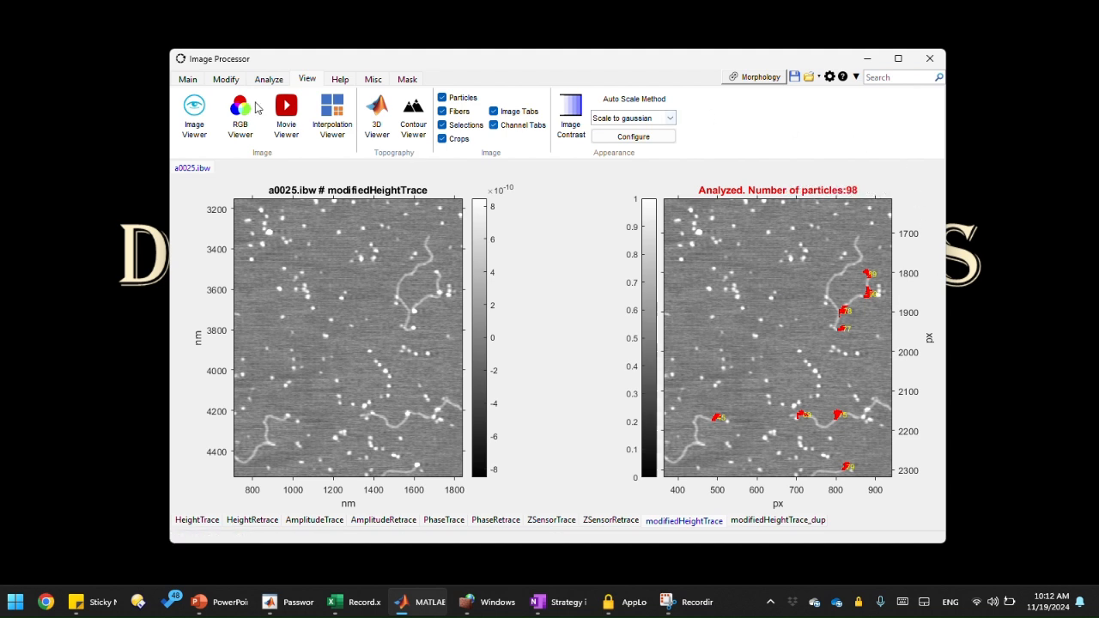
Step: Export all particles of all images to the Particle Classifier
click(200, 82)
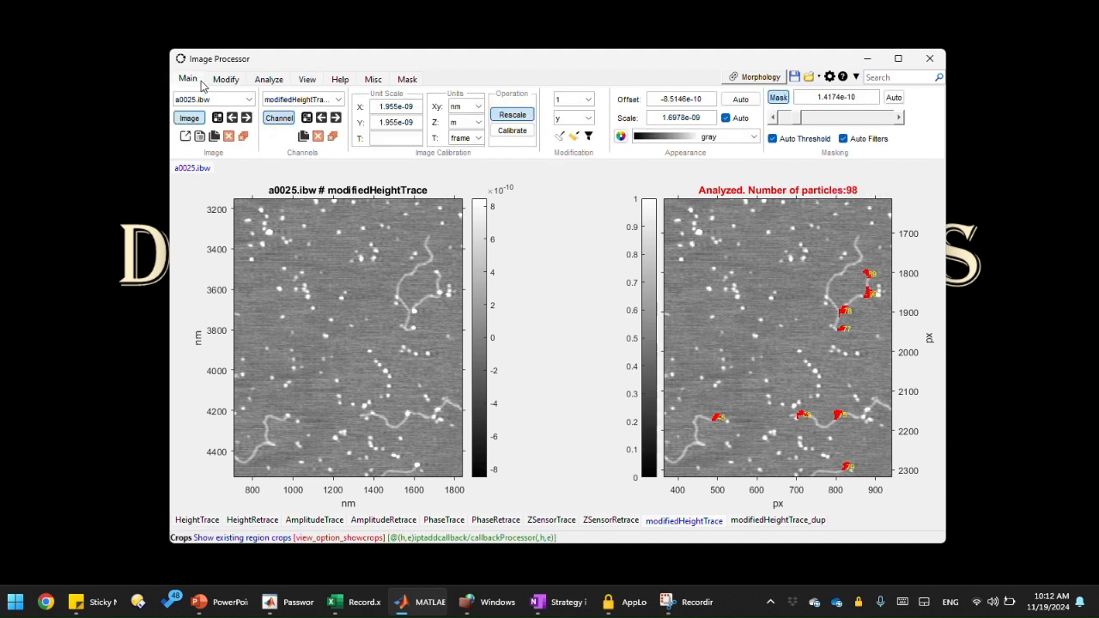
click(280, 82)
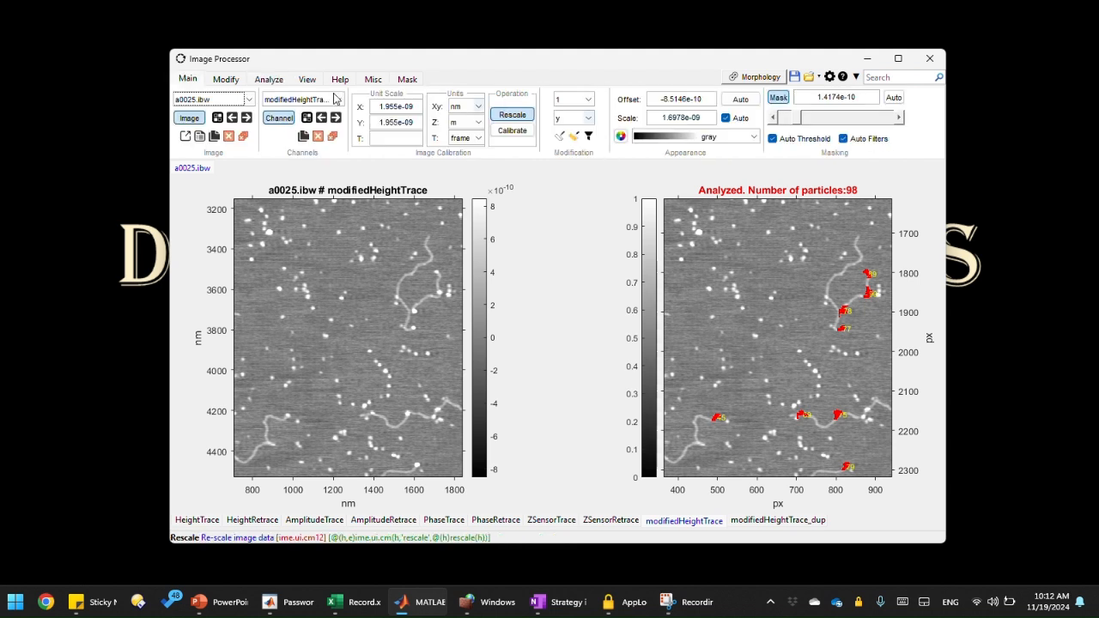
click(280, 84)
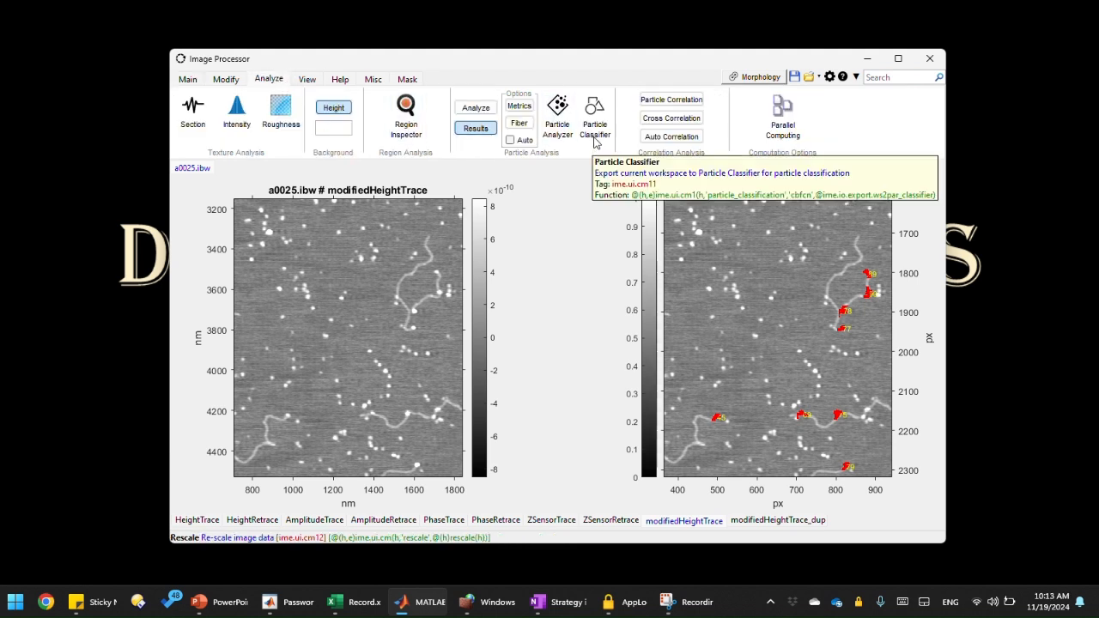
click(596, 142)
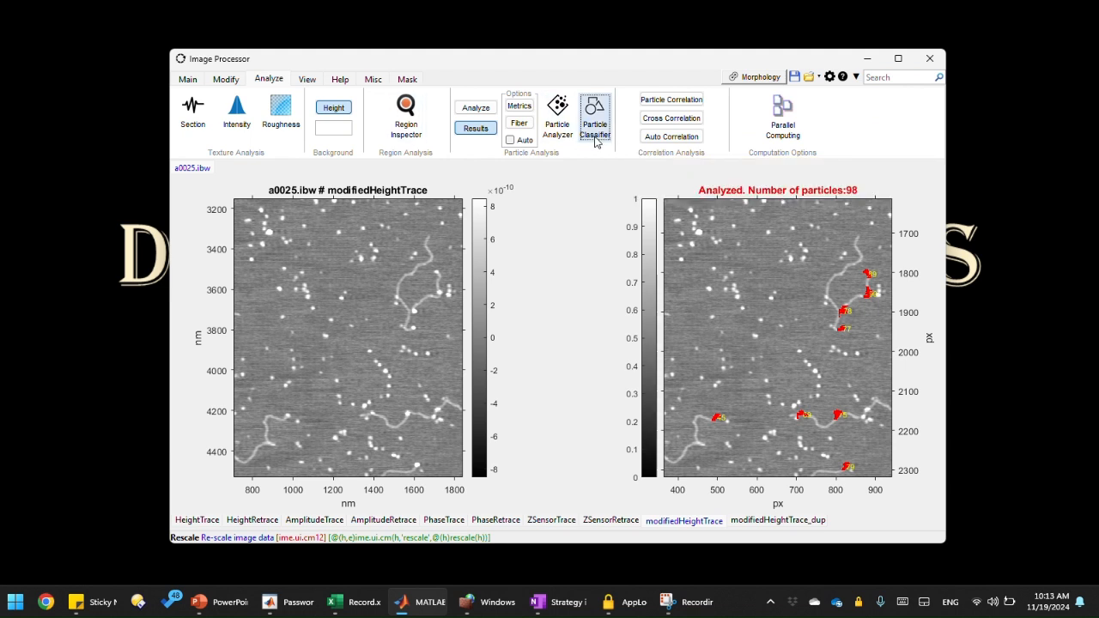
mouse_move(627, 151)
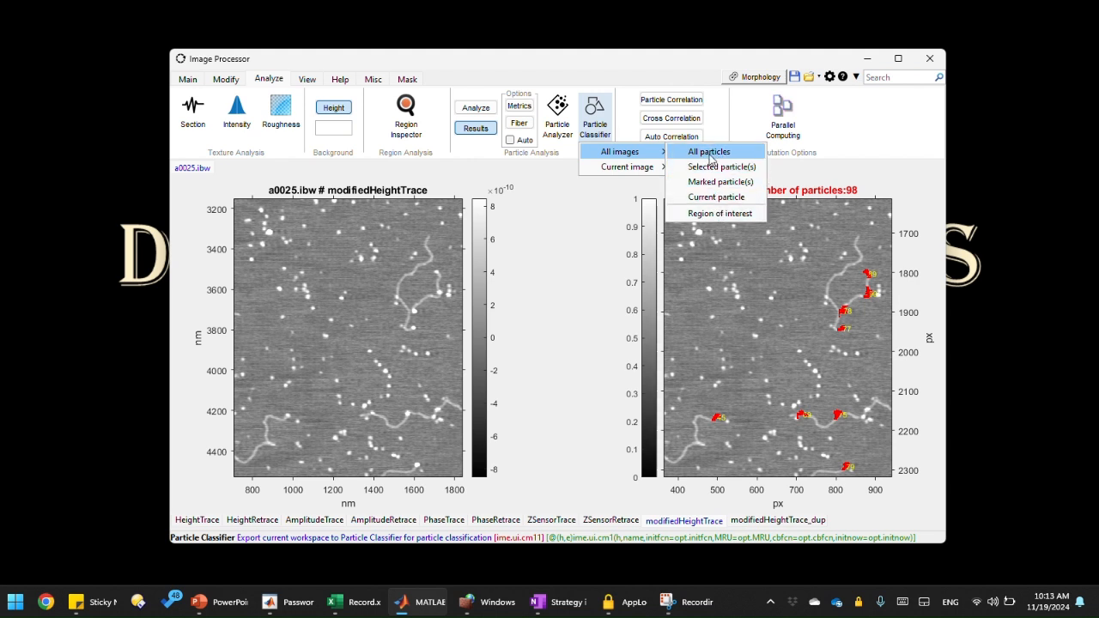
click(706, 156)
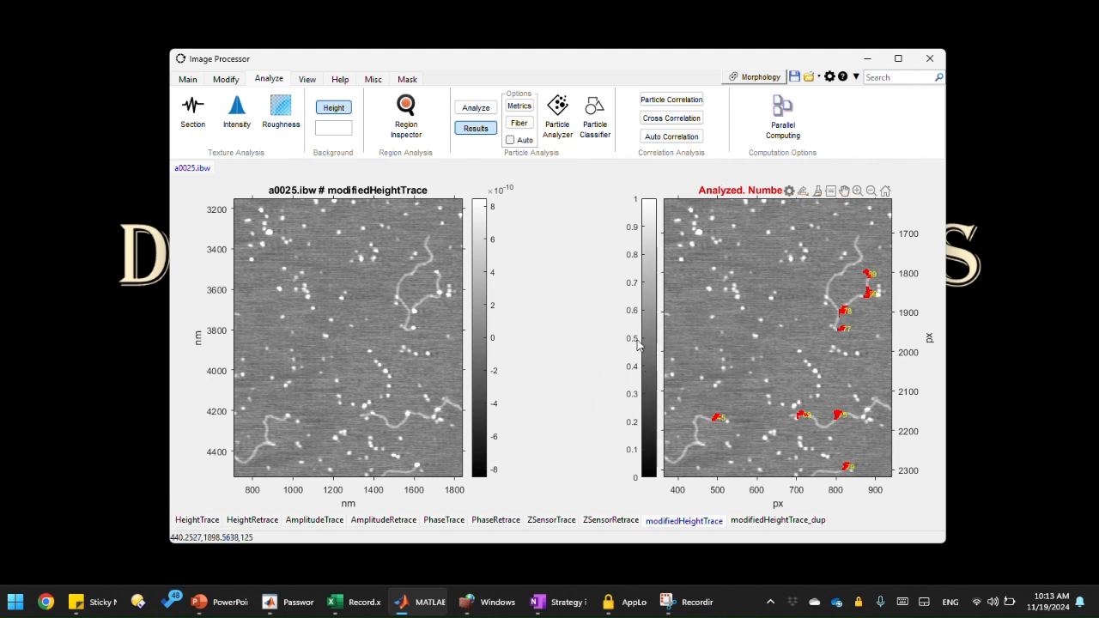
Step: Try the Intensities and Mask choices for the data used in particle correlation, and leave the options without applying them
click(663, 103)
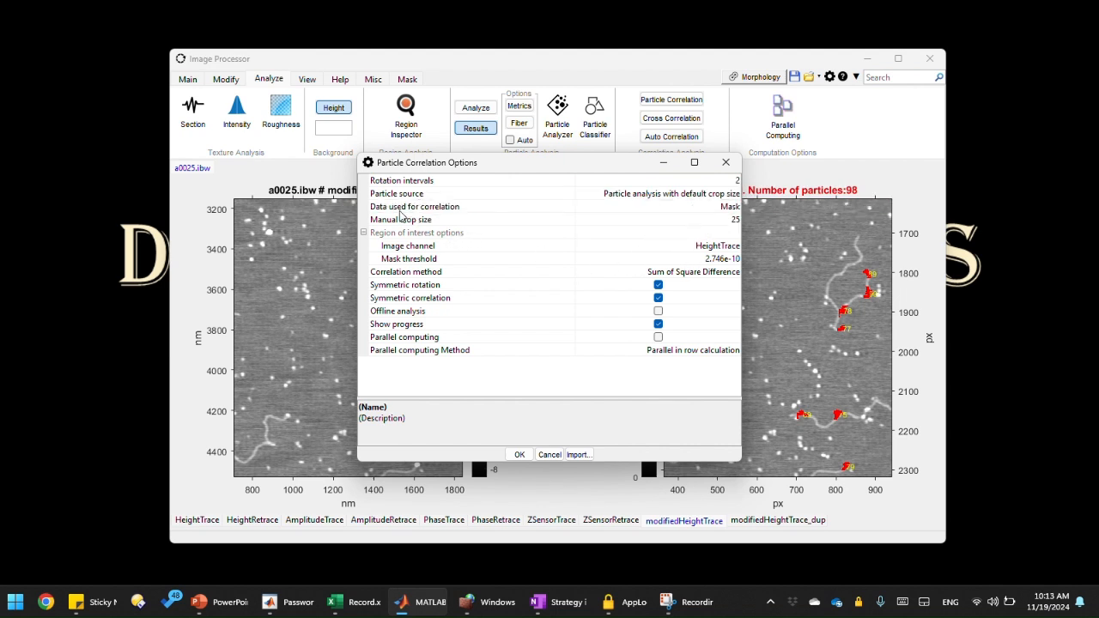
click(691, 209)
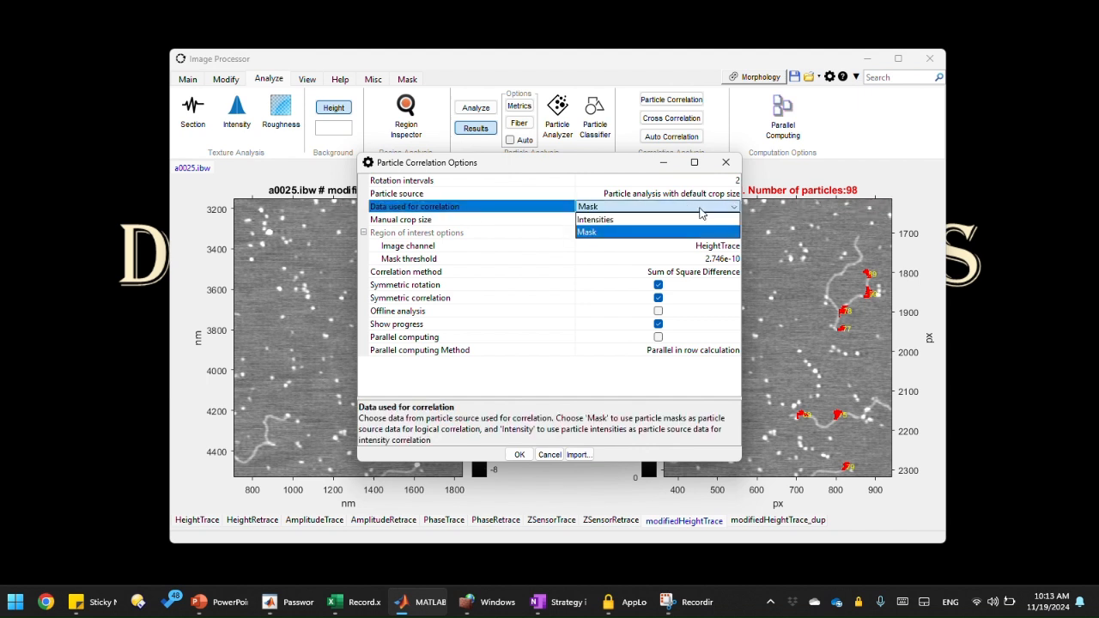
click(617, 221)
click(687, 214)
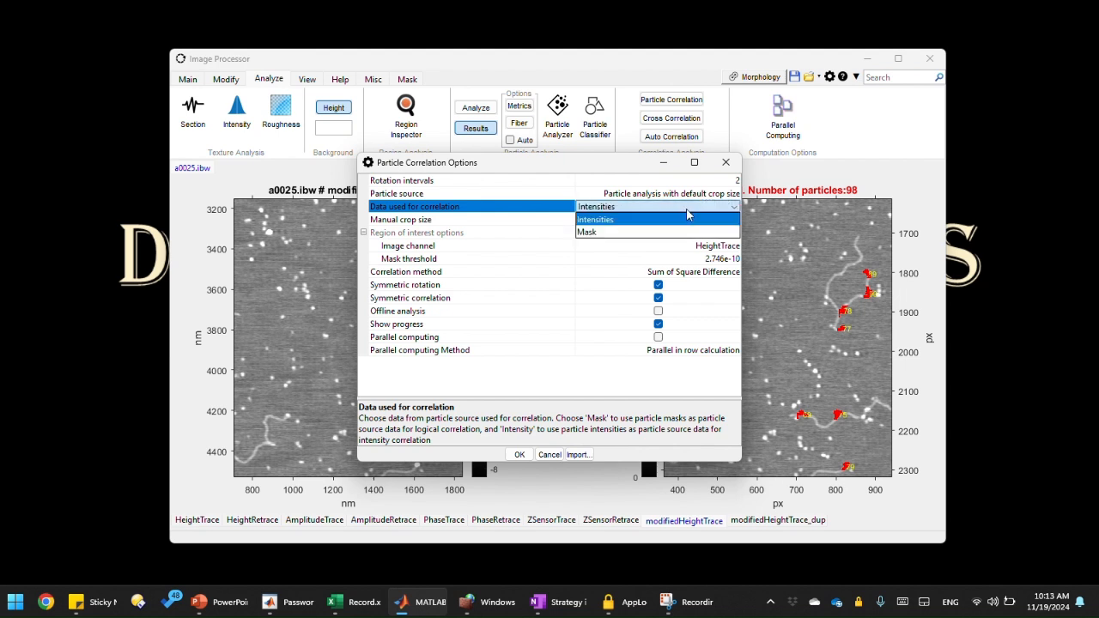
click(616, 232)
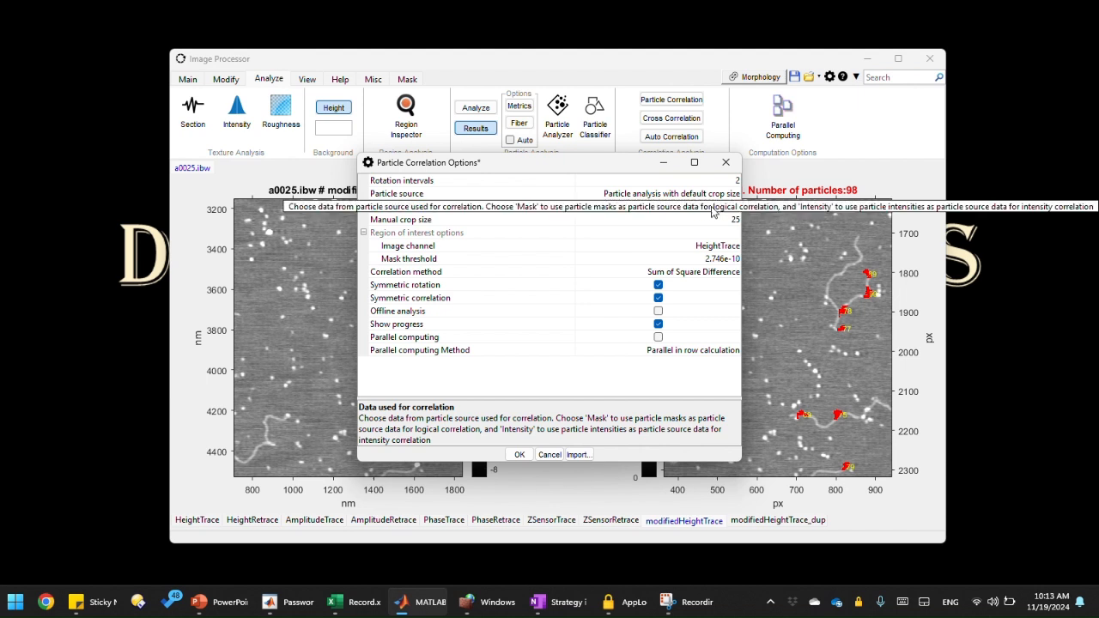
click(712, 210)
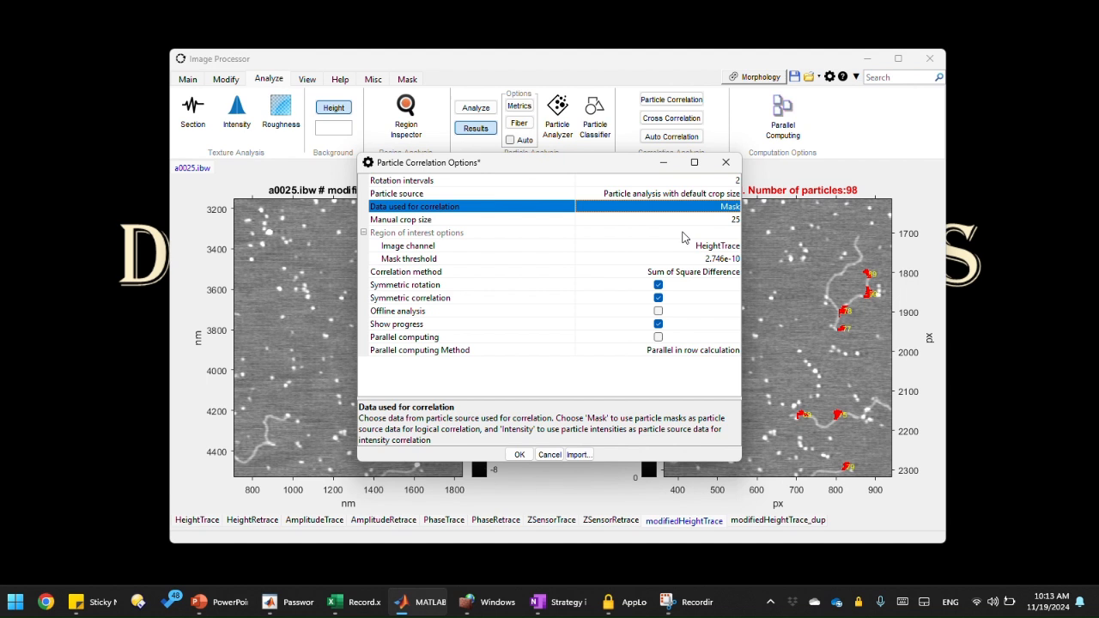
click(626, 209)
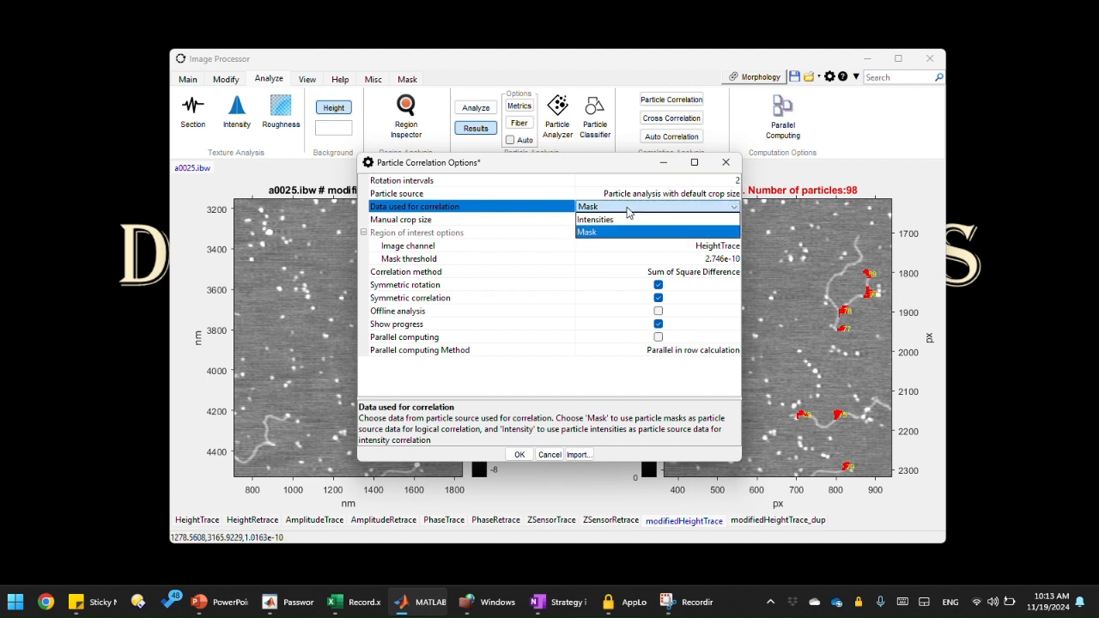
click(622, 232)
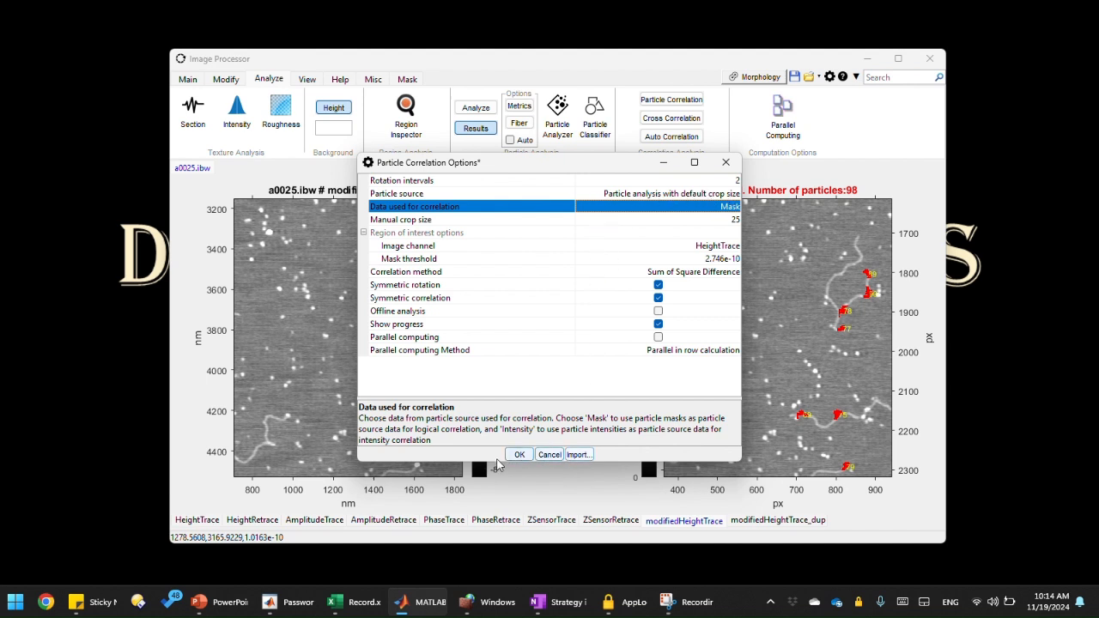
click(549, 454)
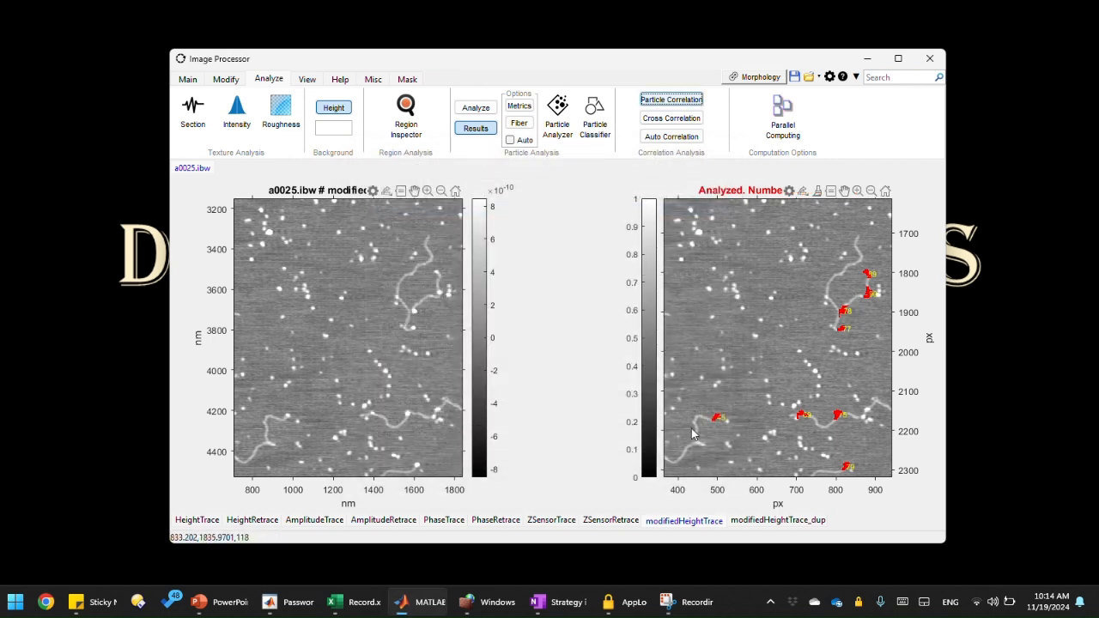
Step: Send the particles of all images to the Particle Classifier and bring its window to the front
mouse_move(427, 600)
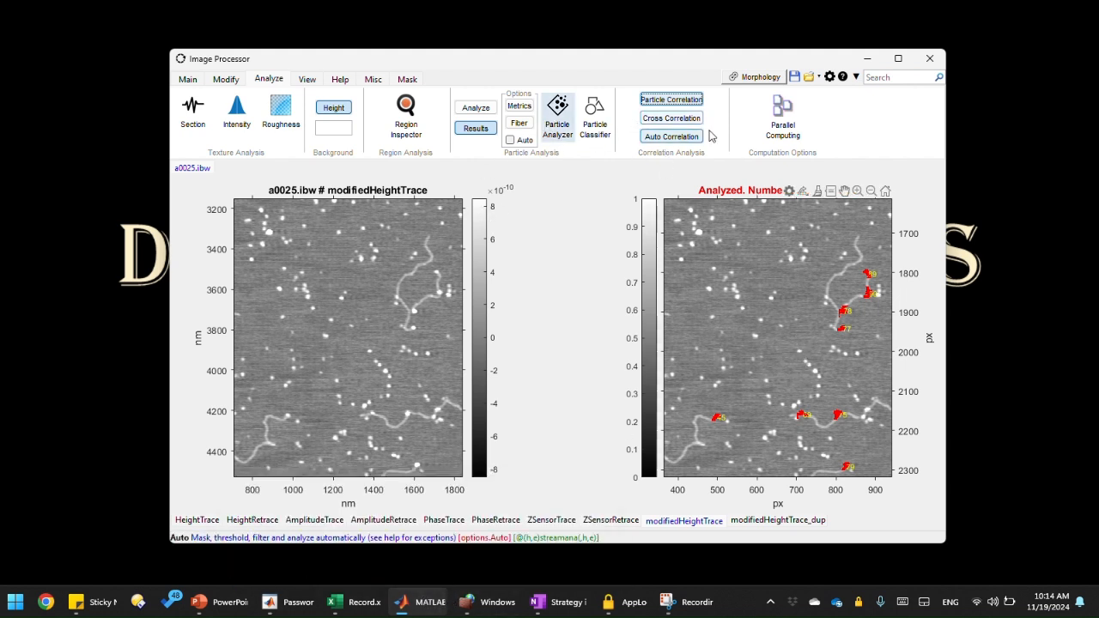
click(598, 134)
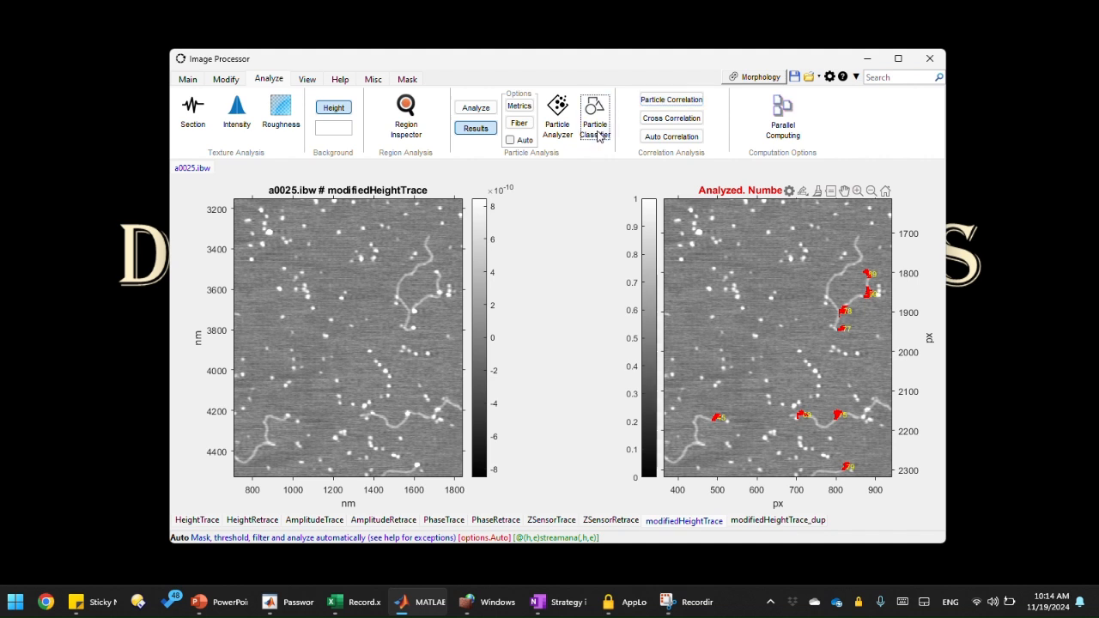
click(600, 143)
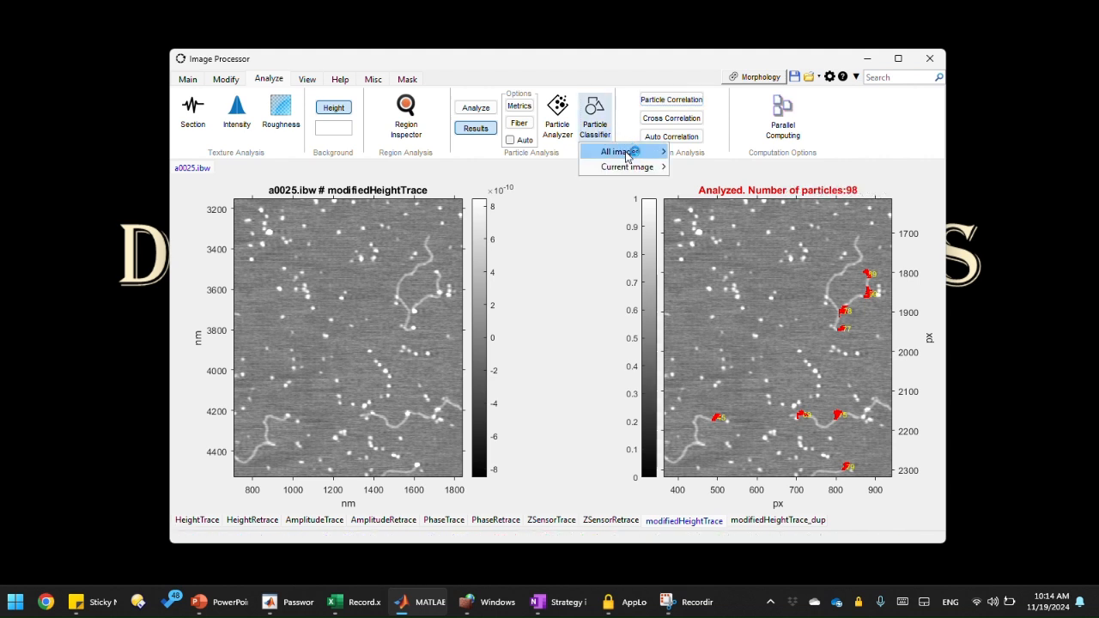
mouse_move(631, 154)
click(713, 152)
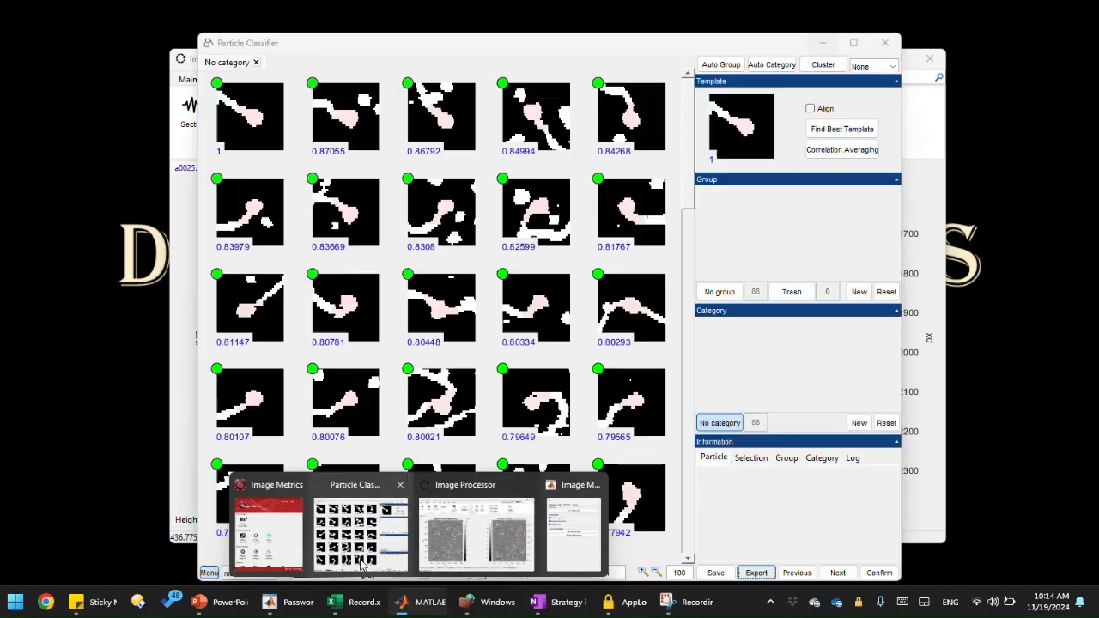
click(360, 558)
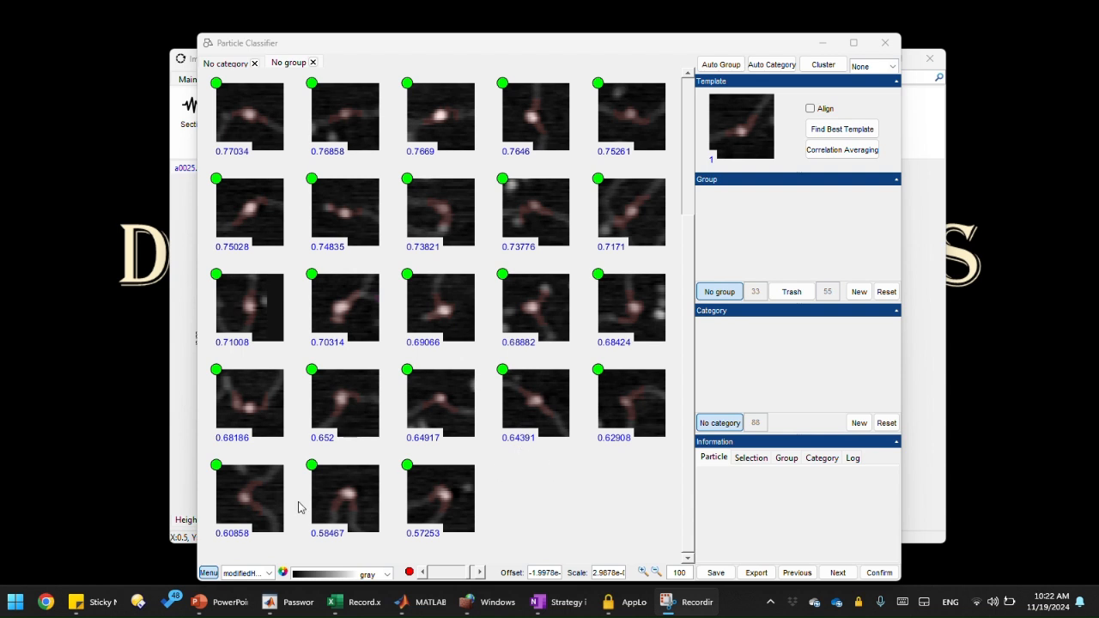
Step: Compare the ungrouped particles in the modifiedHeightTrace_dup and modifiedHeightTrace channels with a stronger mask overlay
click(243, 574)
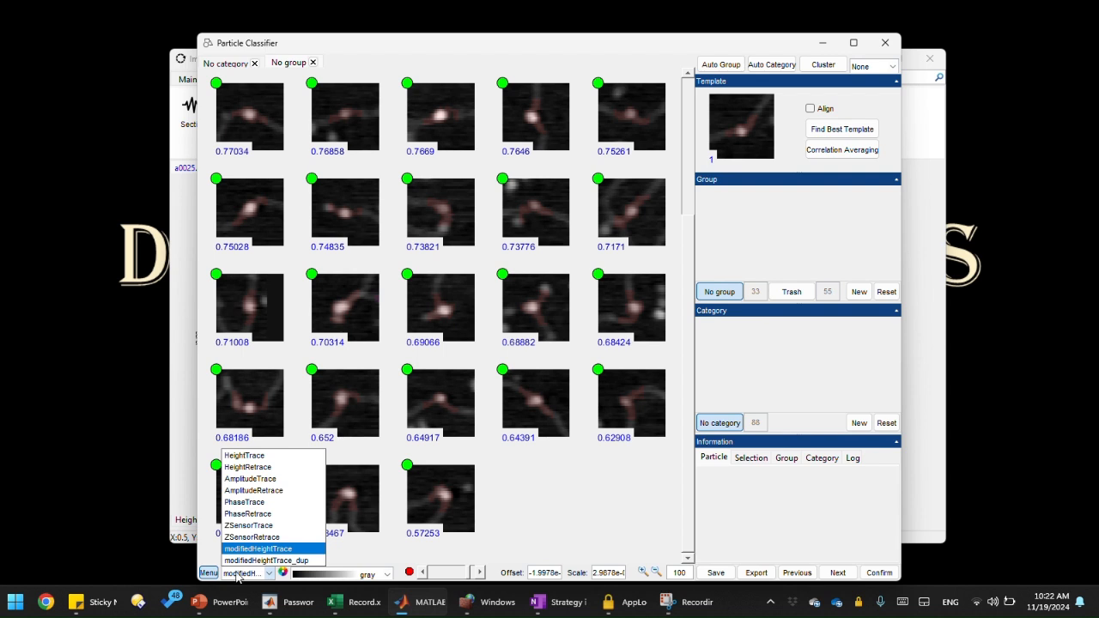
click(300, 562)
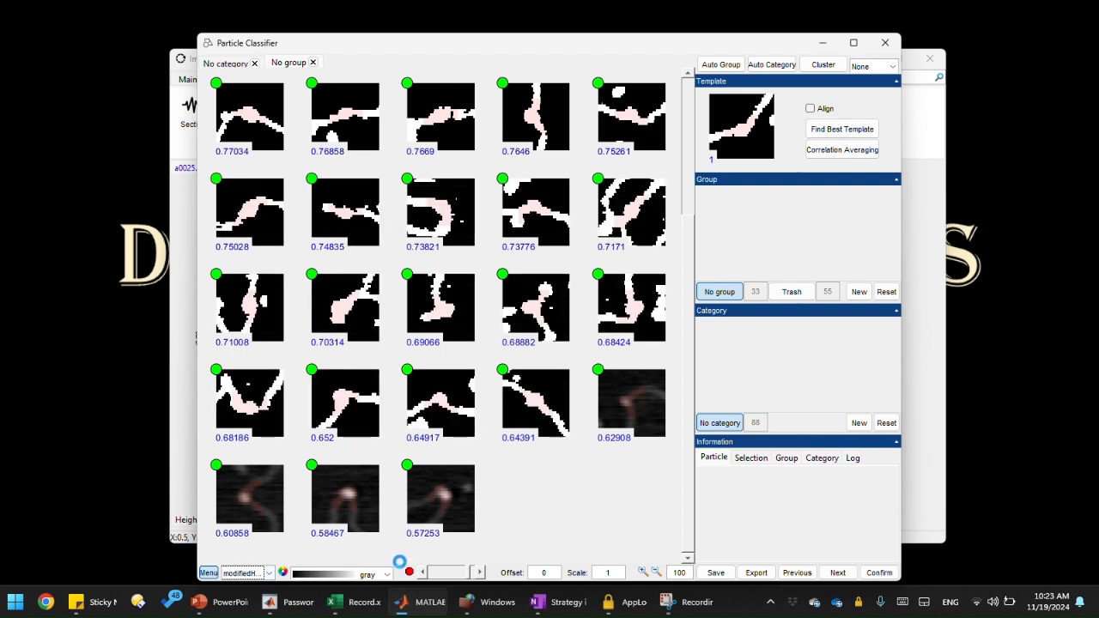
click(450, 572)
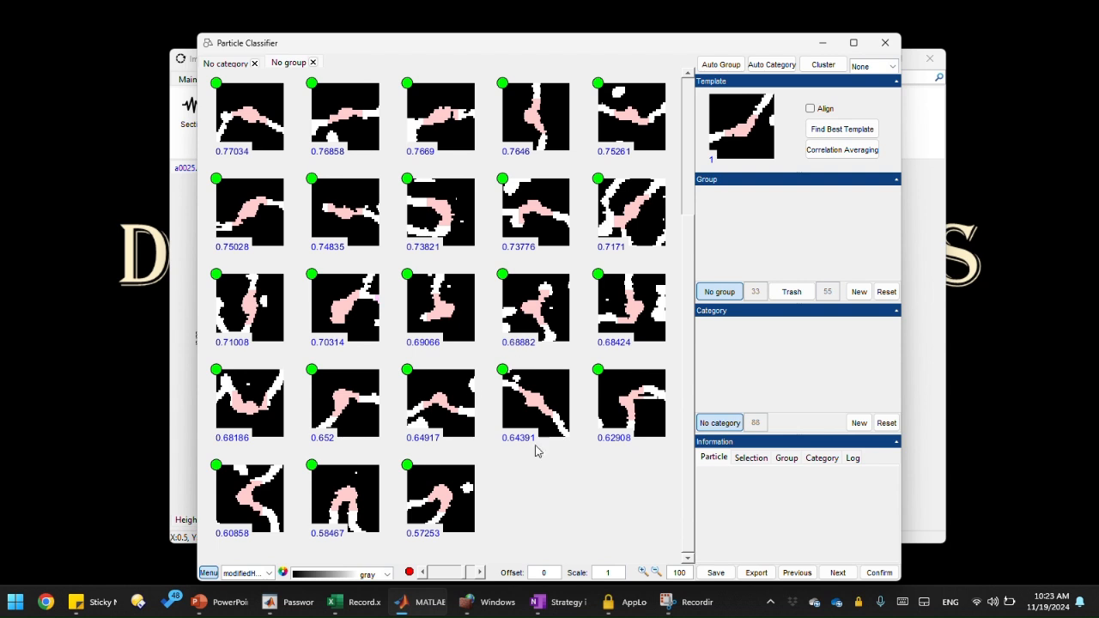
click(264, 575)
click(262, 550)
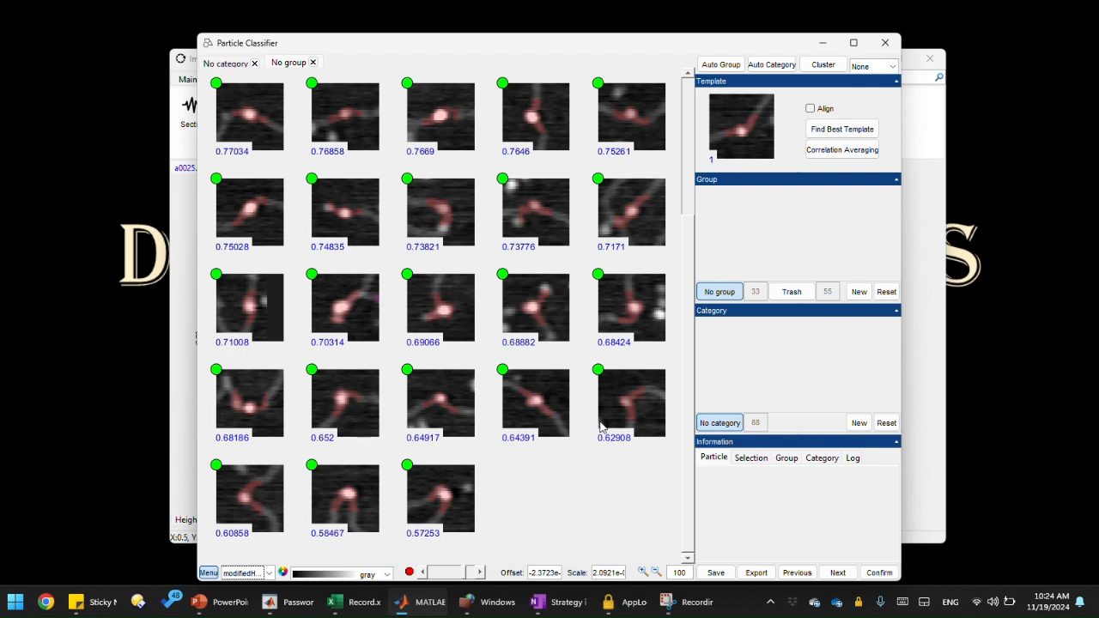
Step: Test K-means clustering of the particles in the current category for 1 to 10 clusters and examine the silhouette mean plot
click(821, 68)
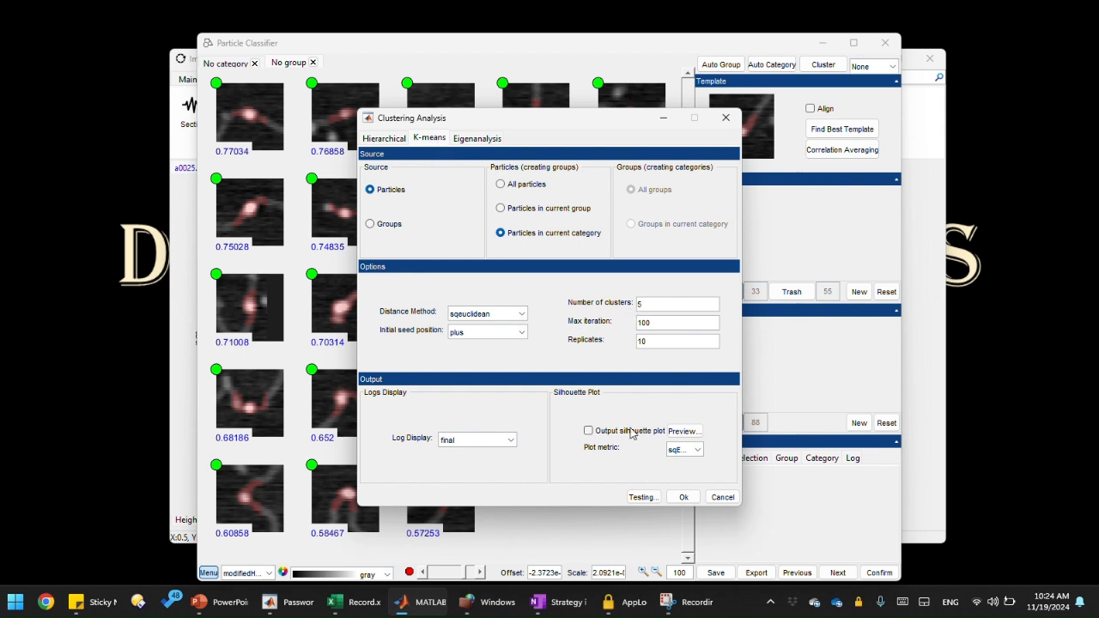
click(643, 497)
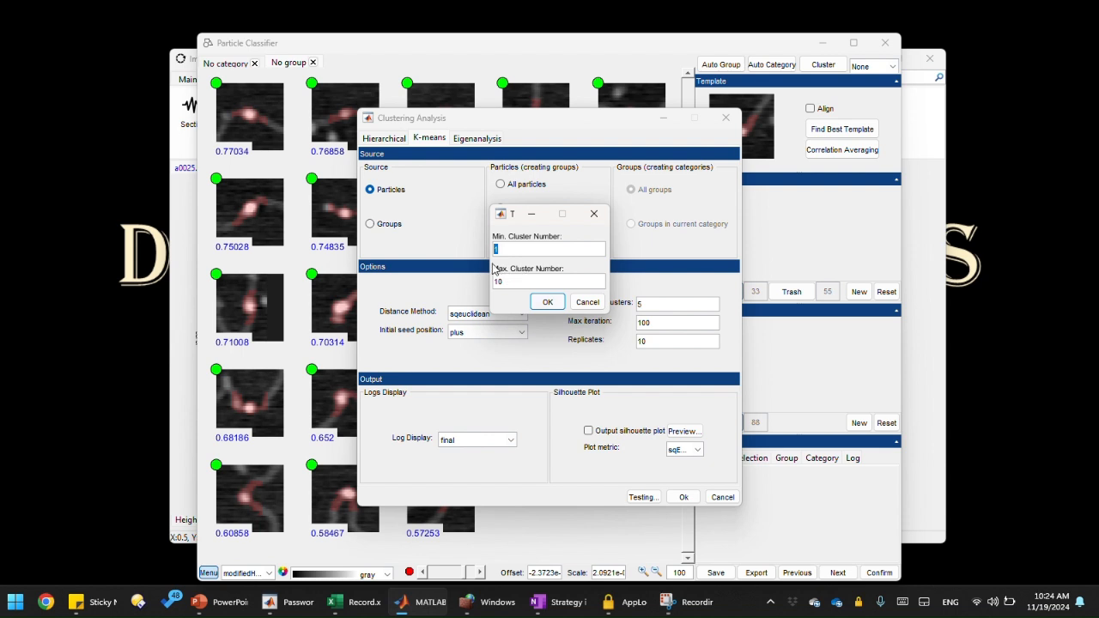
click(546, 303)
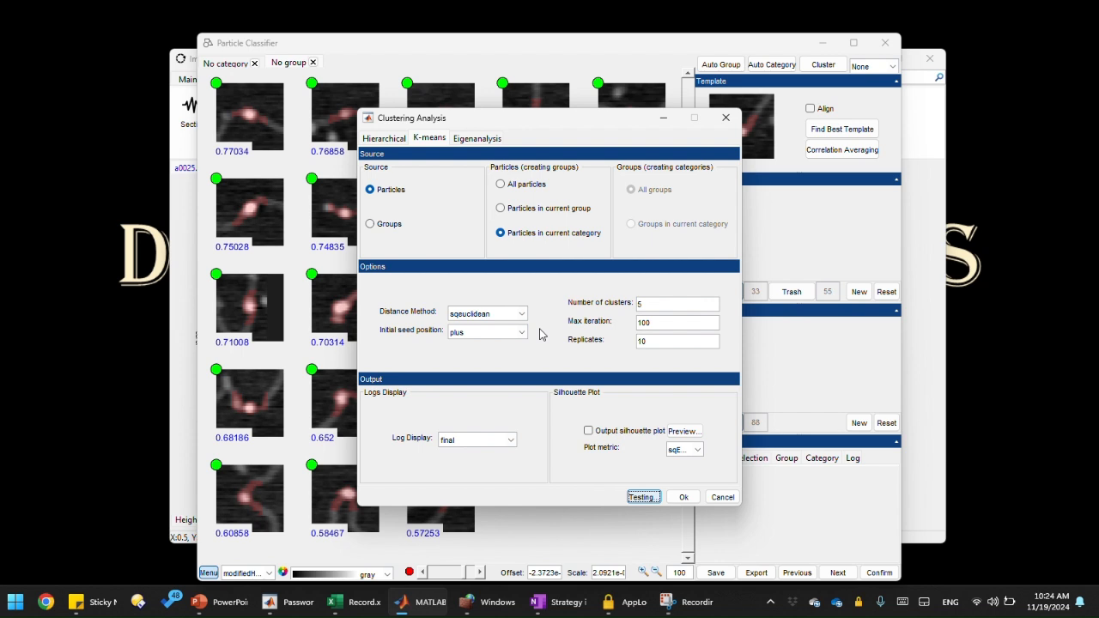
click(525, 365)
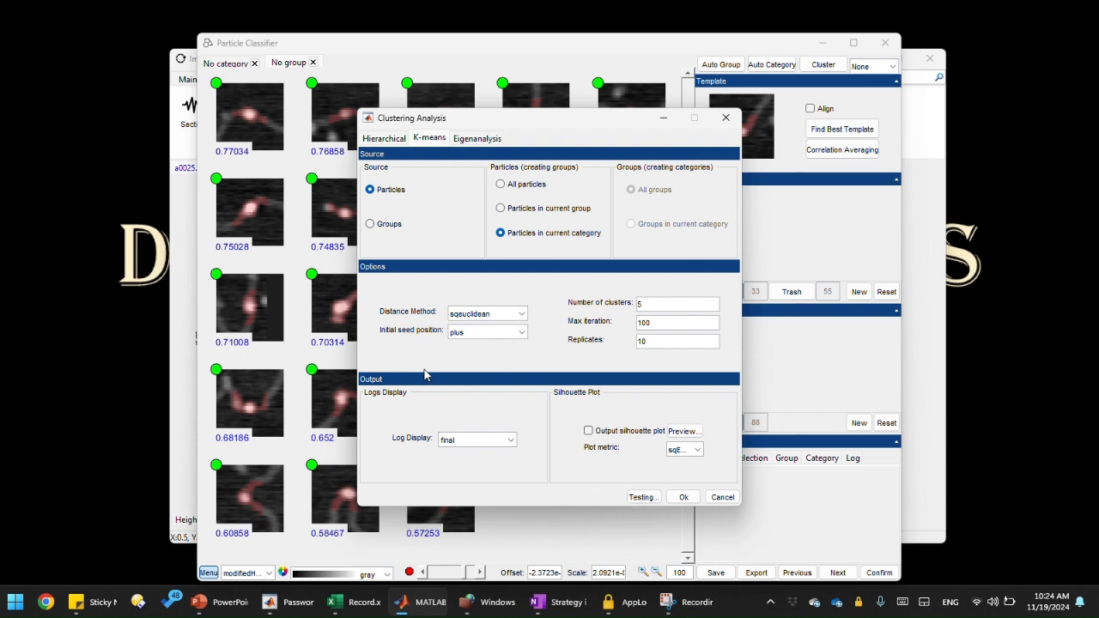
click(682, 431)
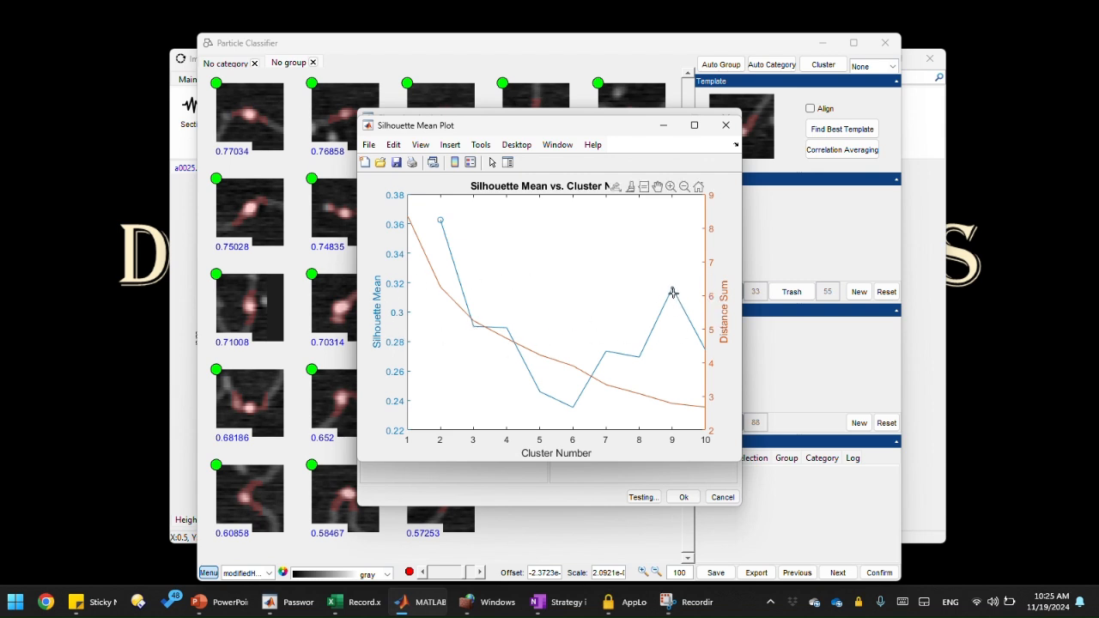
click(675, 291)
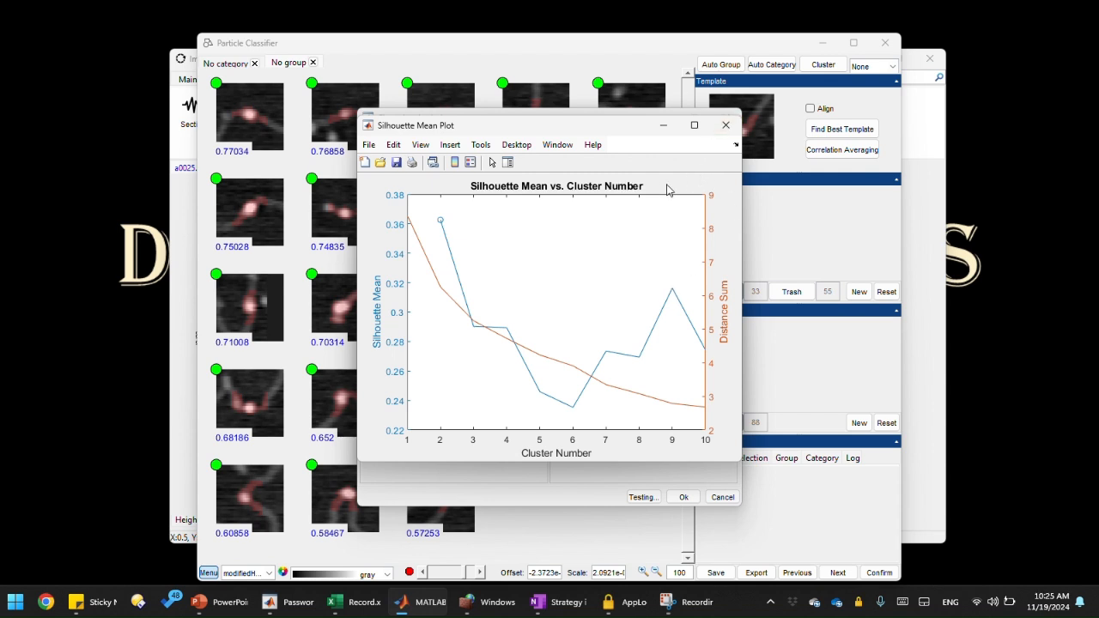
Step: Cluster the particles into 9 groups with K-means and look through the group list
click(662, 309)
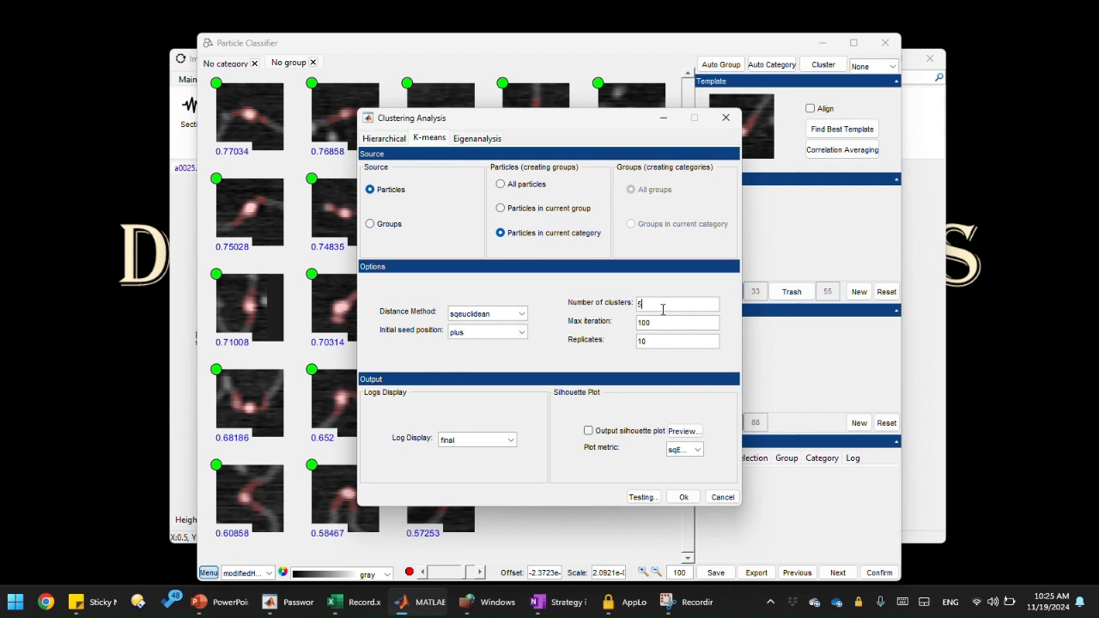
double_click(663, 309)
click(683, 497)
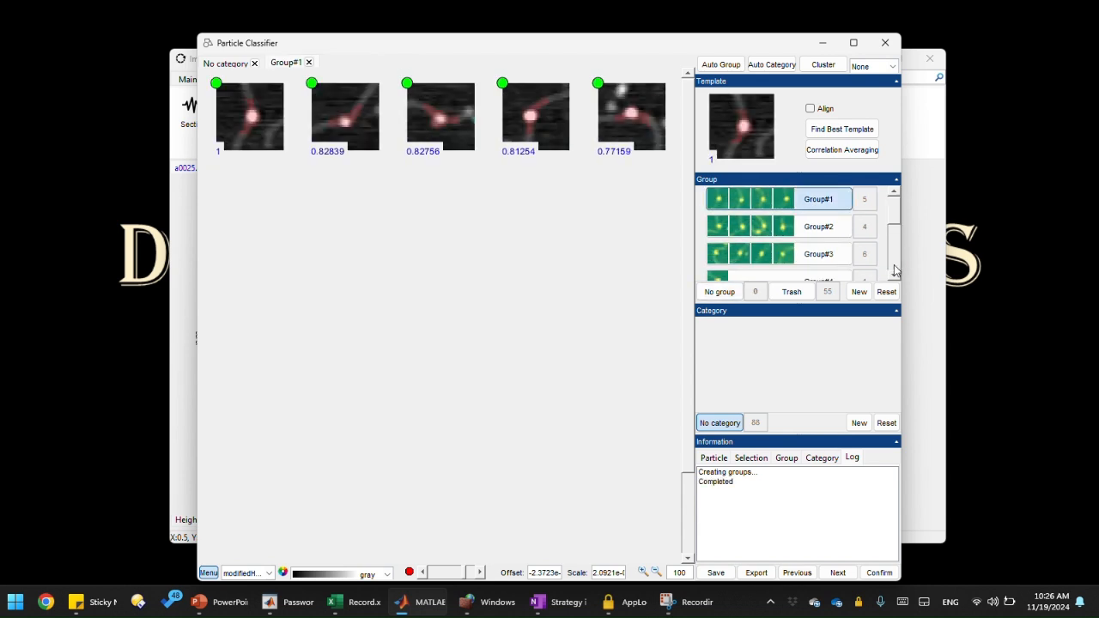
click(895, 267)
click(894, 266)
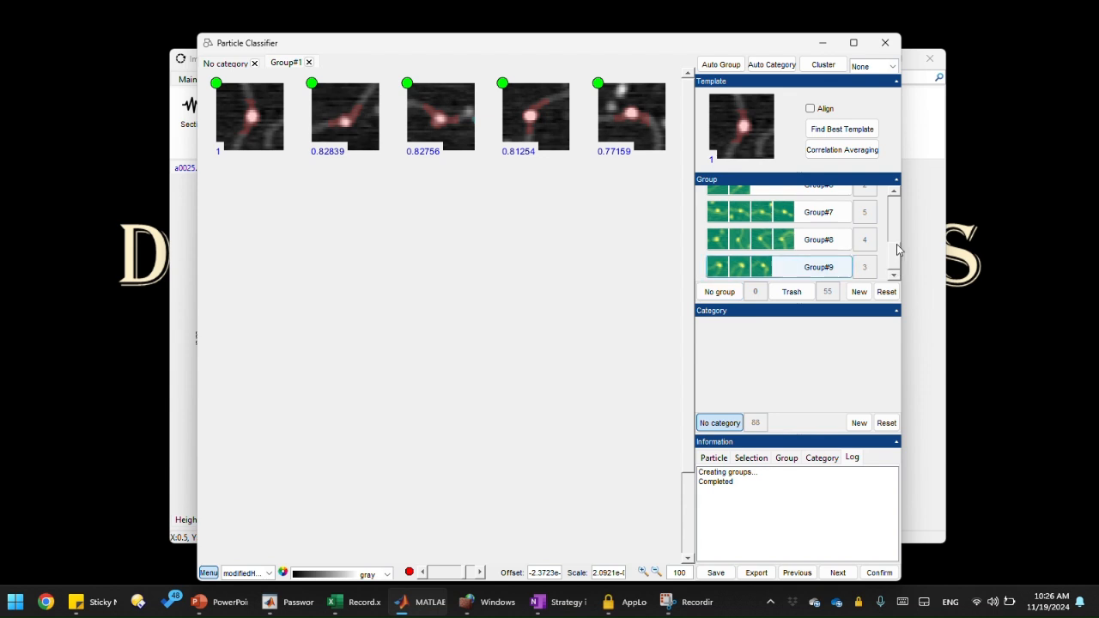
click(895, 239)
click(894, 207)
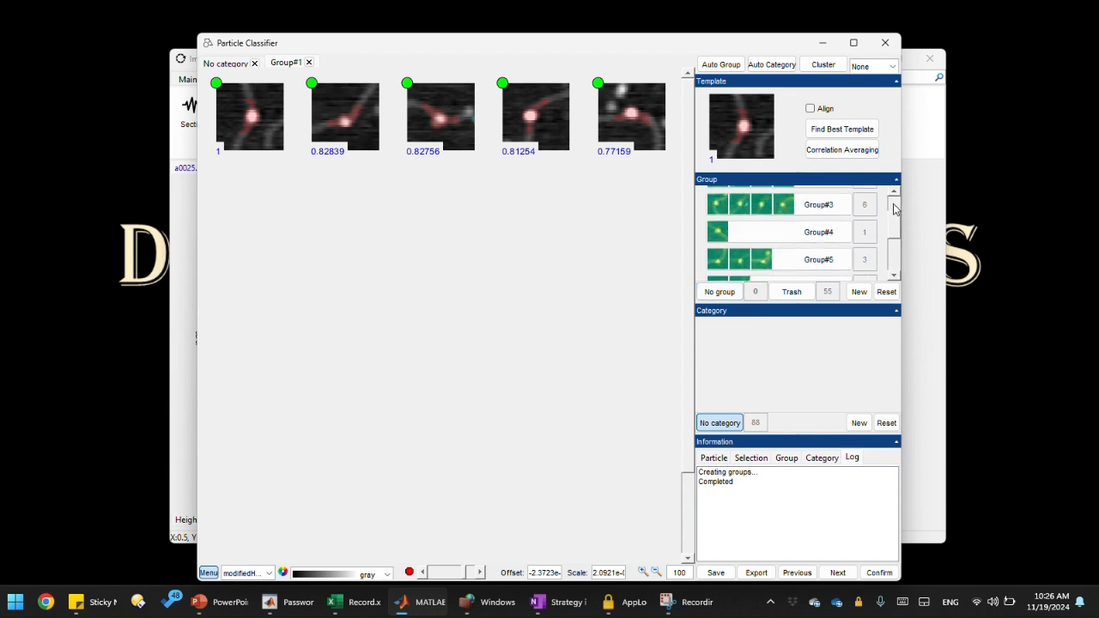
click(894, 208)
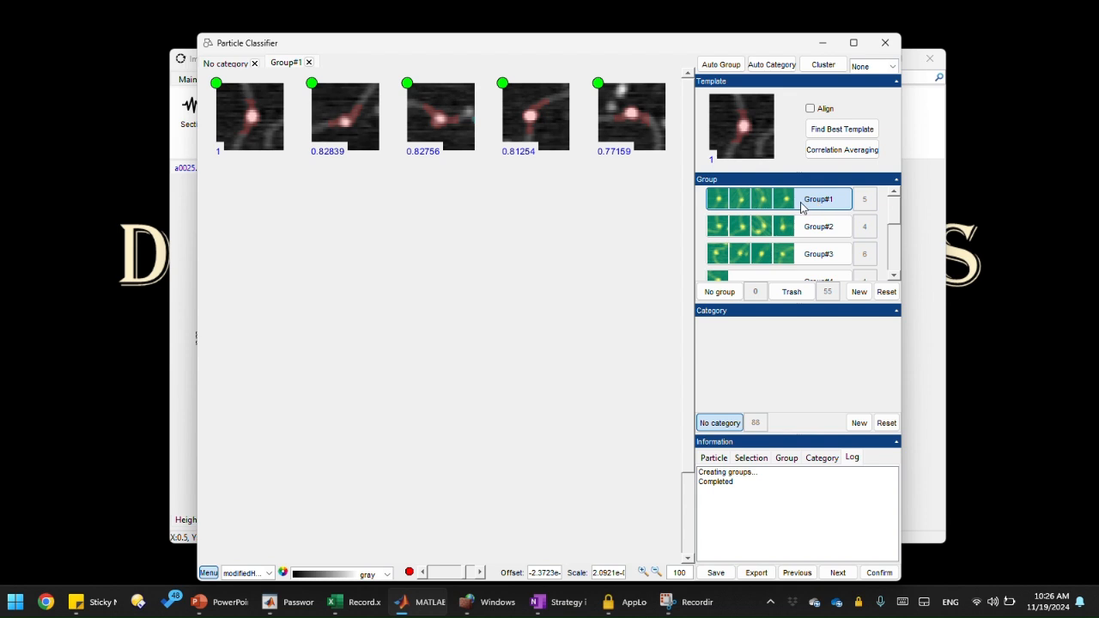
Step: Align the Group#1 particles to the template and compare them in the modifiedHeightTrace_dup and modifiedHeightTrace channels
click(810, 109)
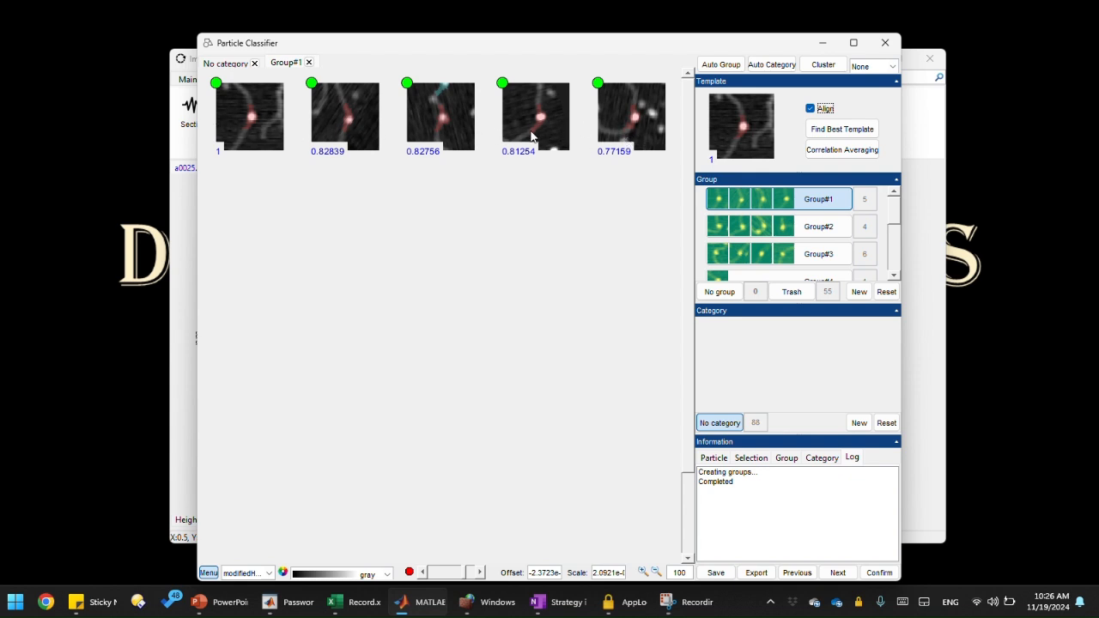
click(263, 573)
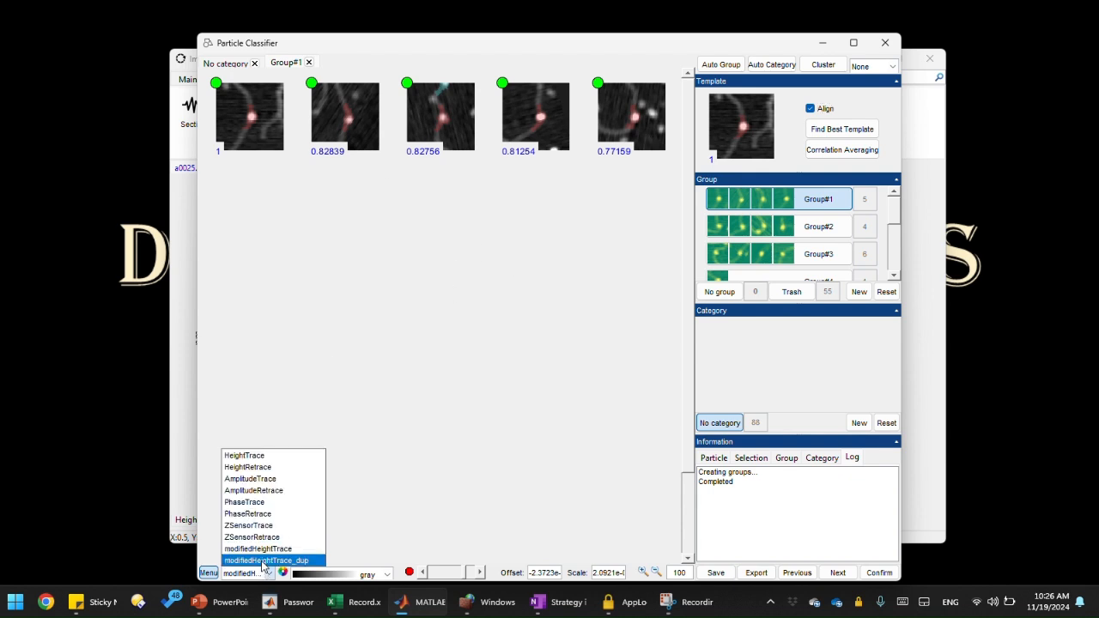
click(264, 560)
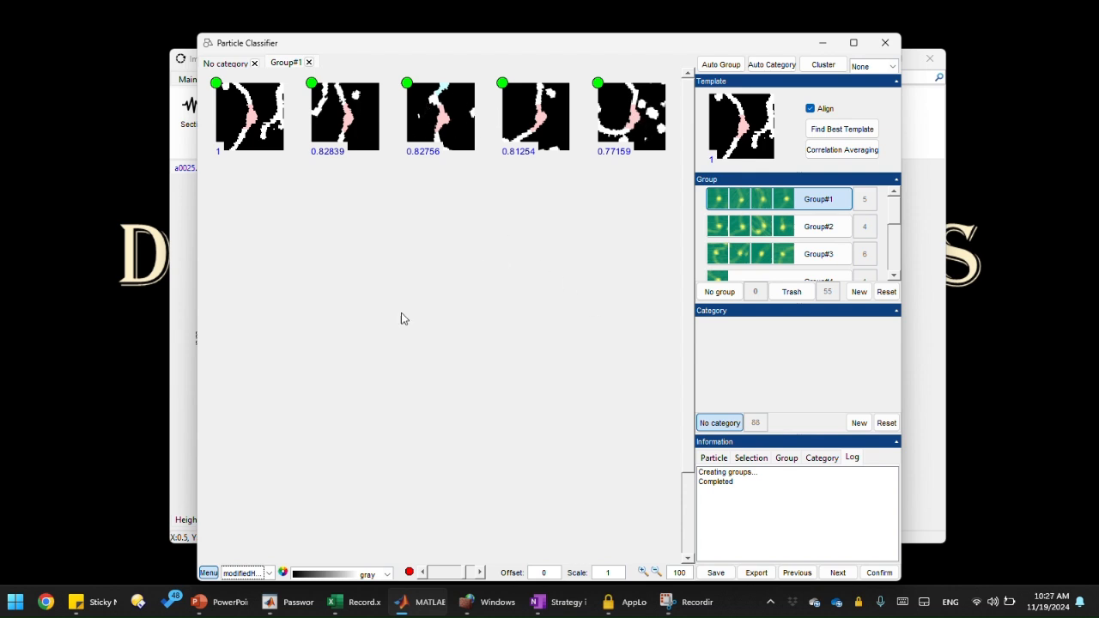
click(262, 571)
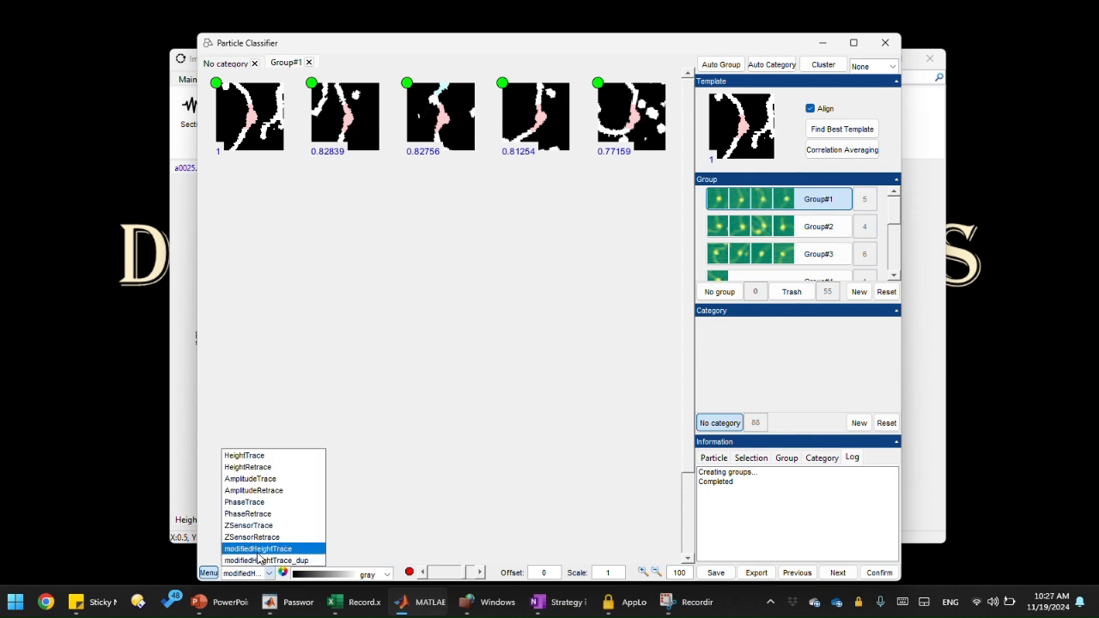
click(257, 557)
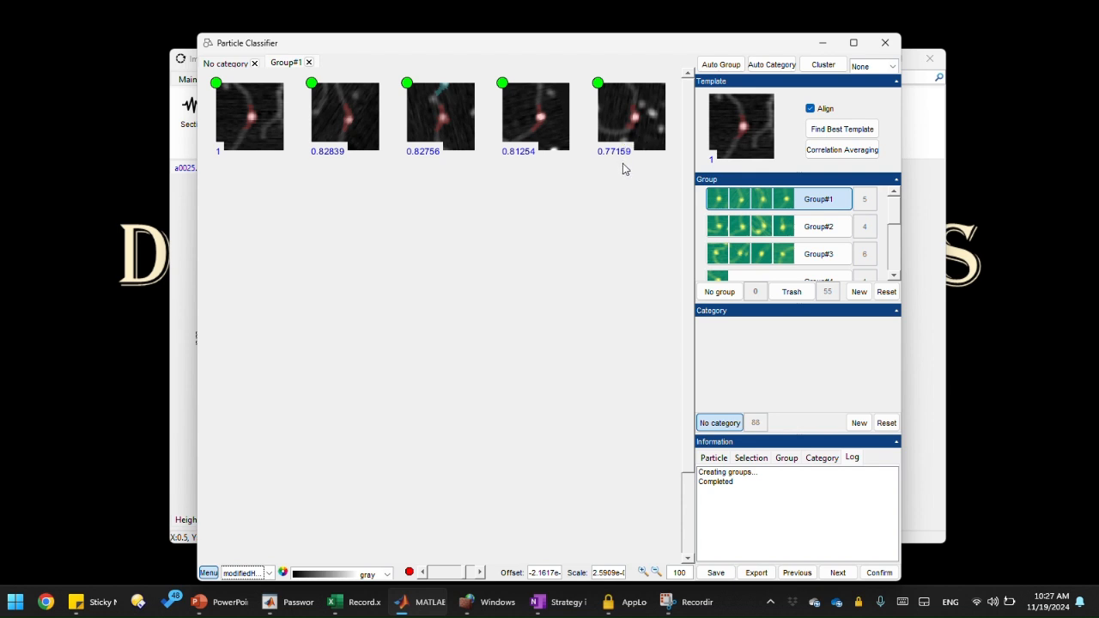
Step: Open Group#2 and inspect its aligned particles
click(822, 230)
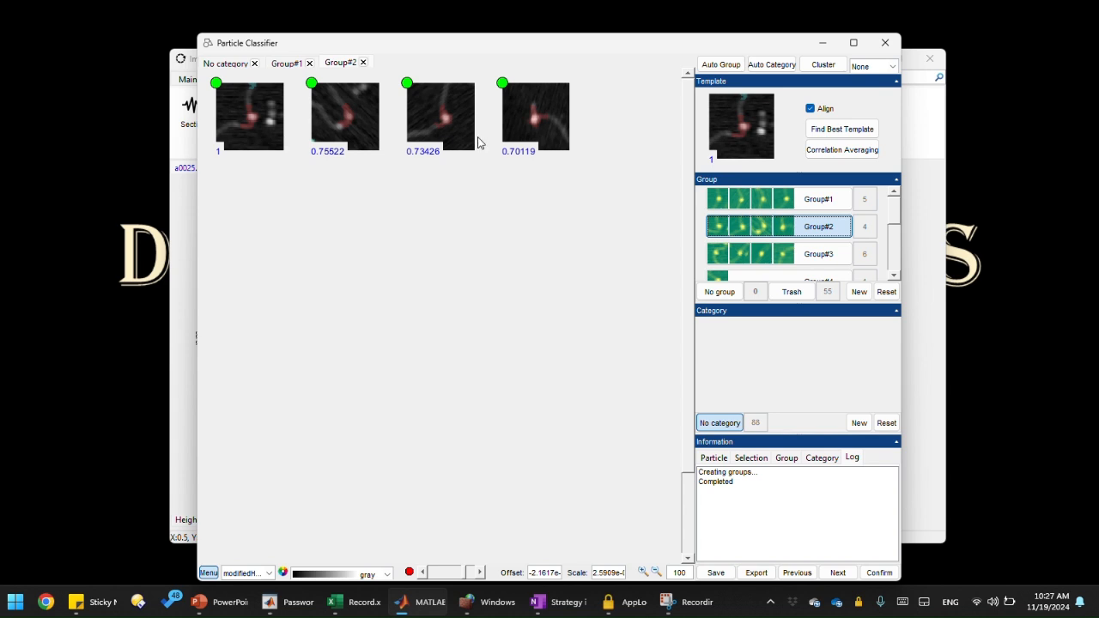
click(249, 119)
click(255, 128)
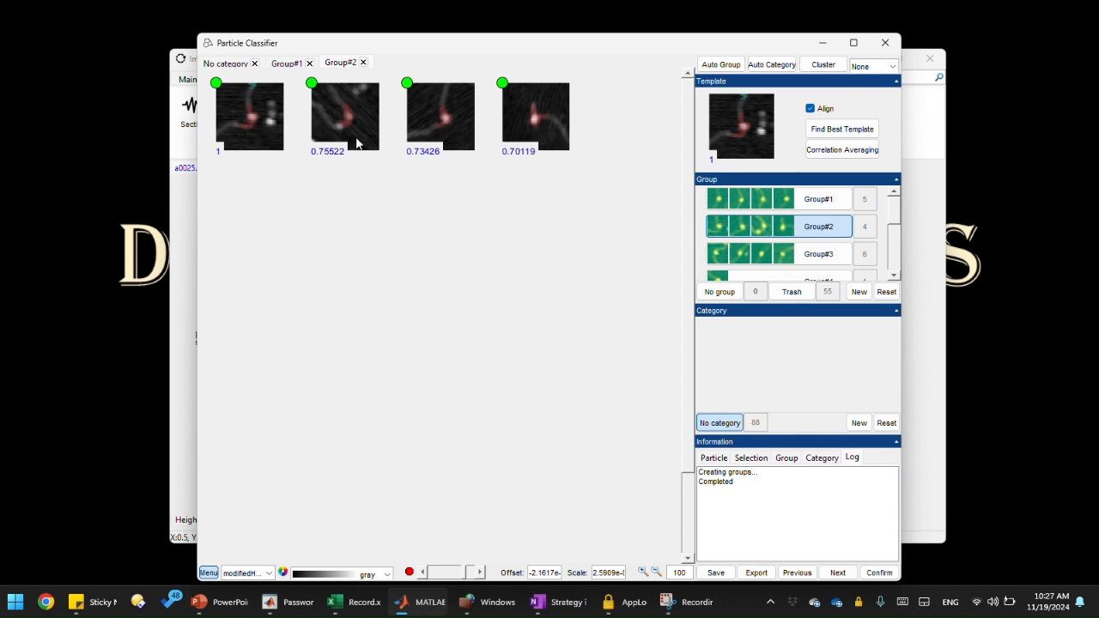
Step: Move the first particle of Group#2 into a new group and rename Group#2 as 90d
click(258, 156)
click(858, 292)
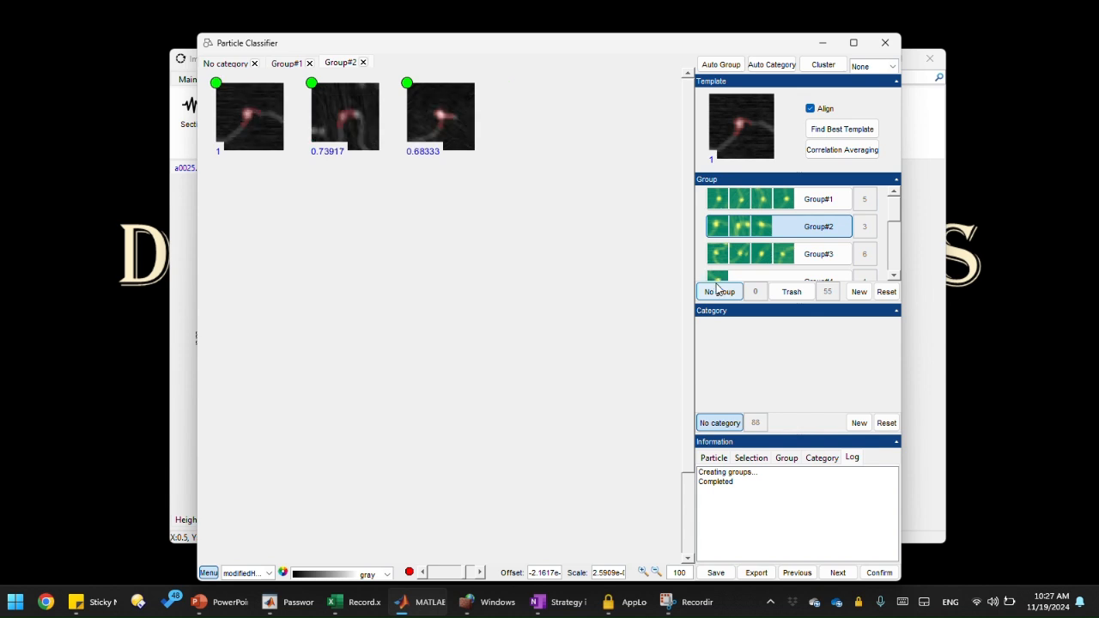
right_click(814, 226)
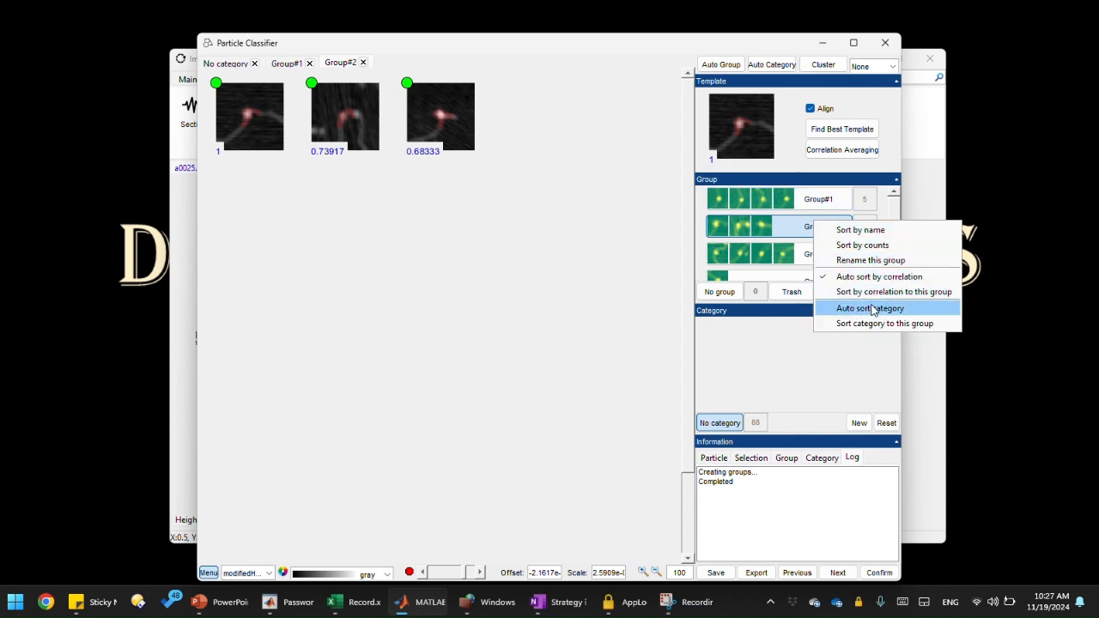
click(867, 261)
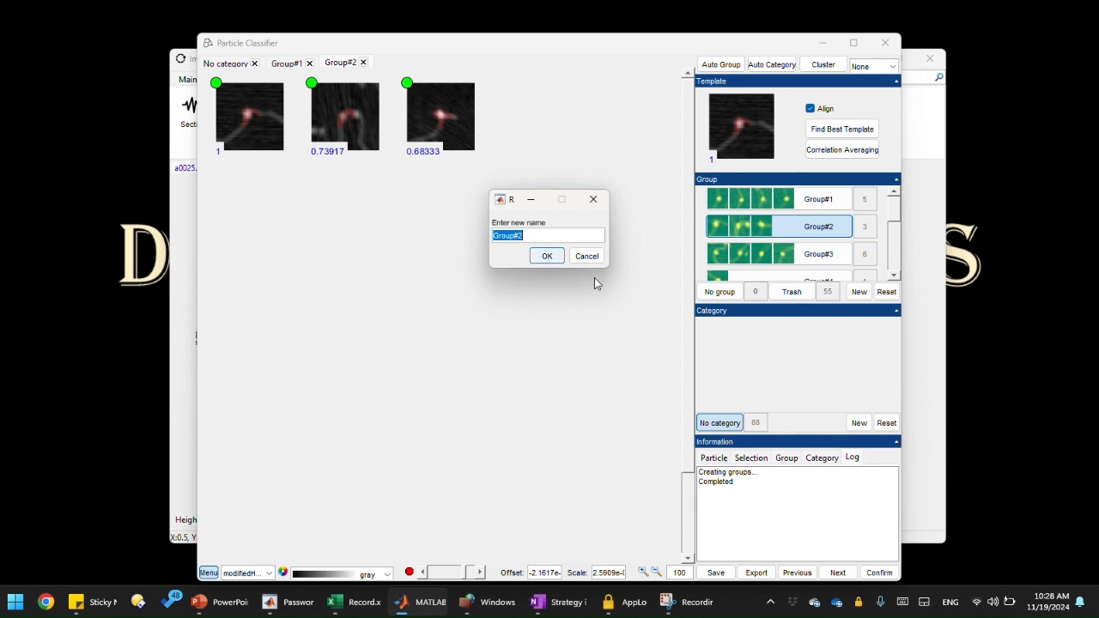
text(90d)
click(546, 255)
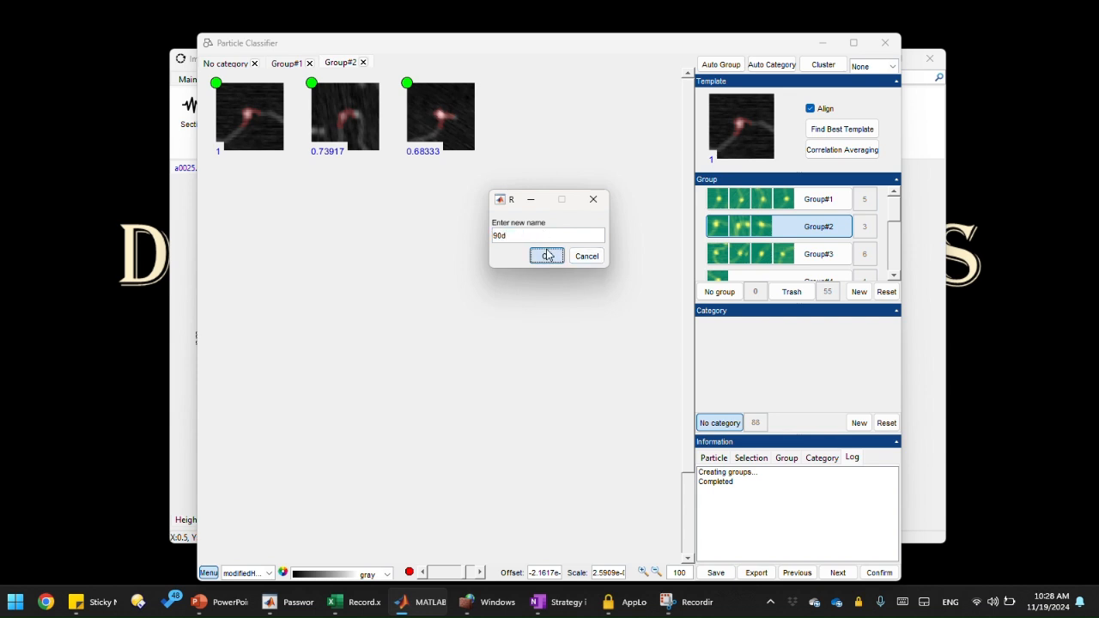
Step: Open Group#1 and rename it as 45d
click(811, 203)
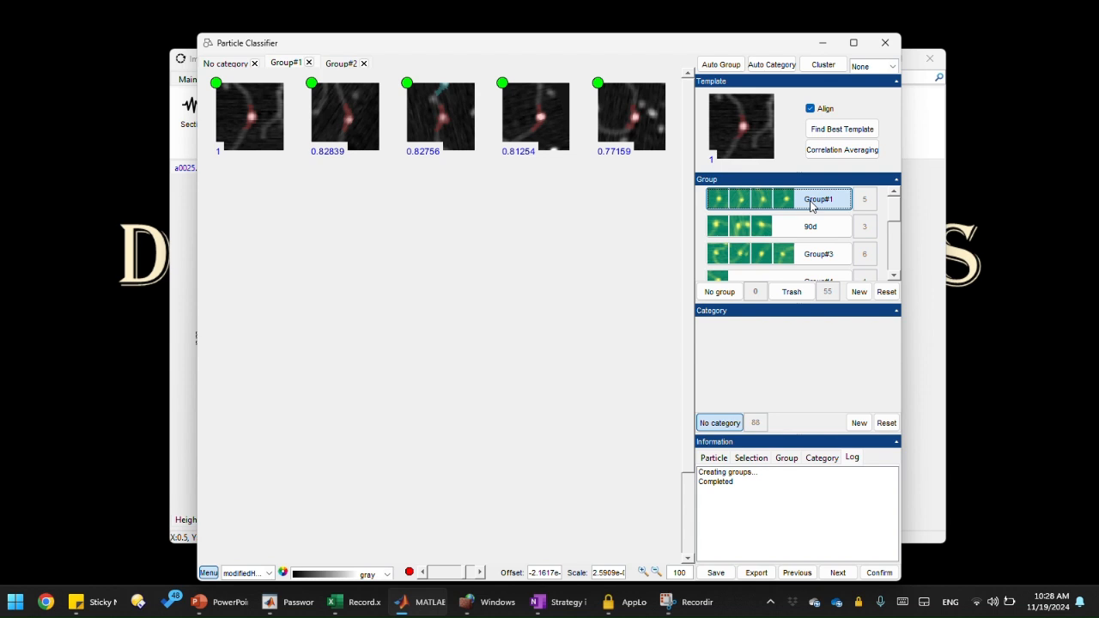
right_click(811, 204)
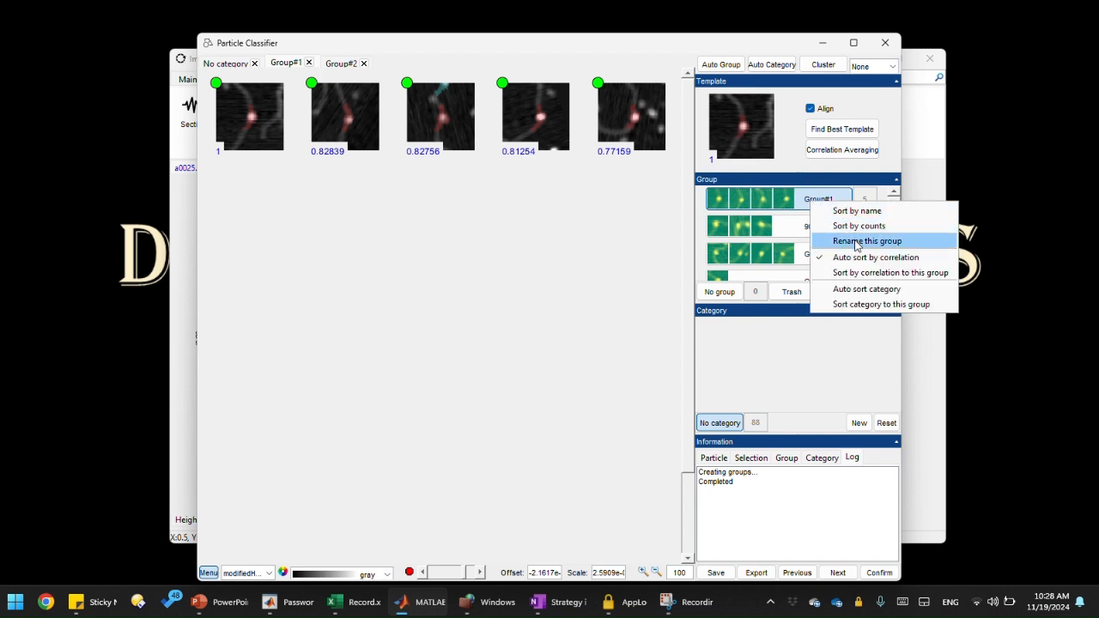
click(858, 240)
text(45d)
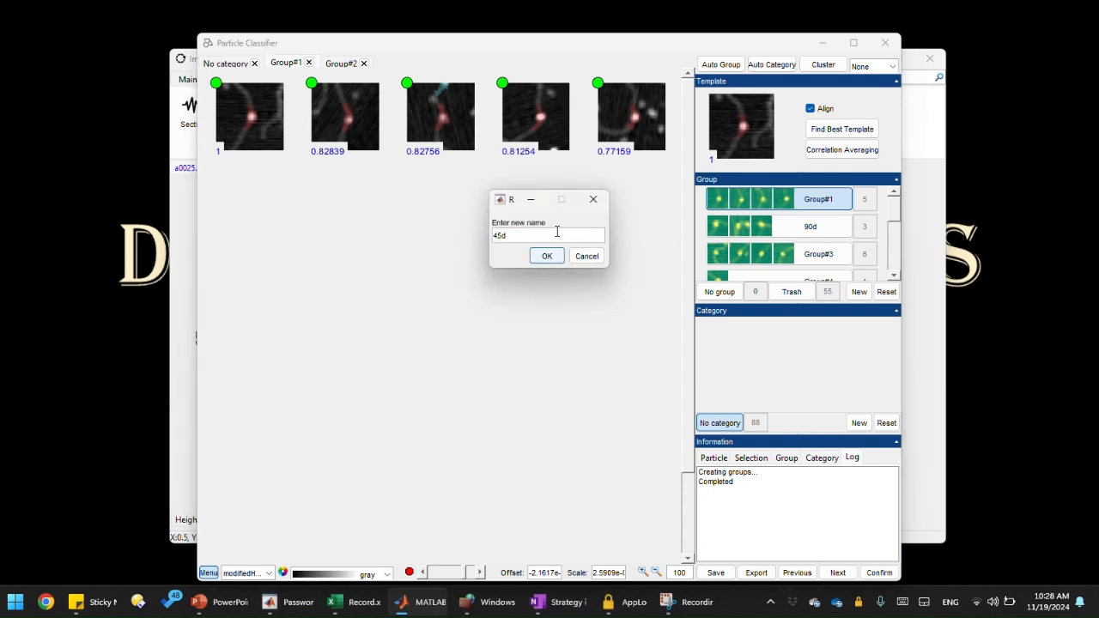
click(547, 255)
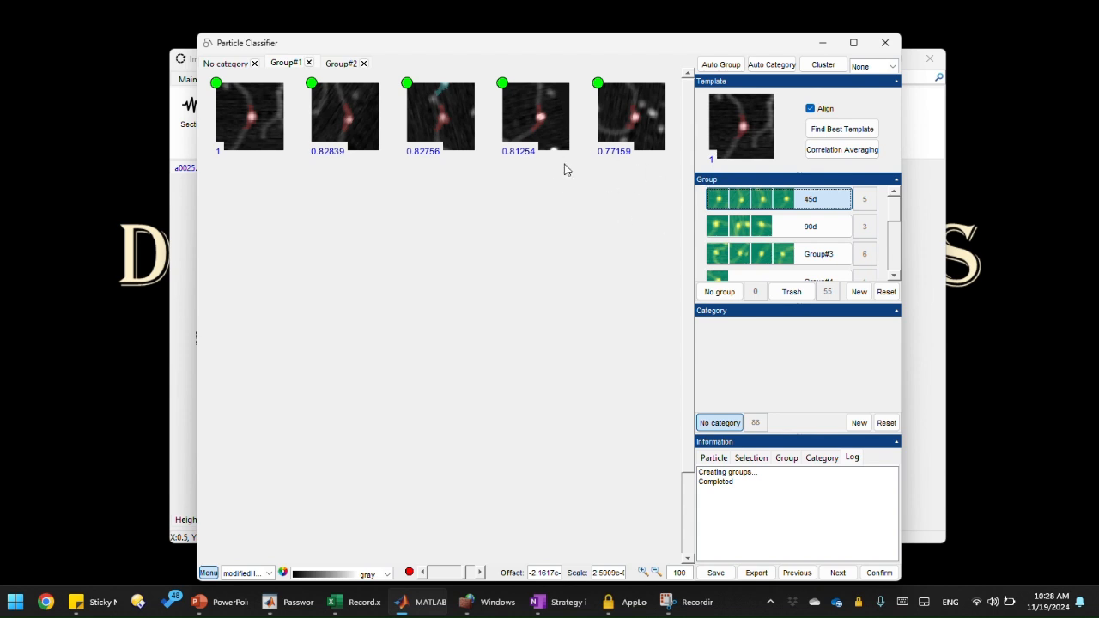
Step: Open the 90d group, Group#3 and Group#4 in turn and examine their aligned particles
click(813, 230)
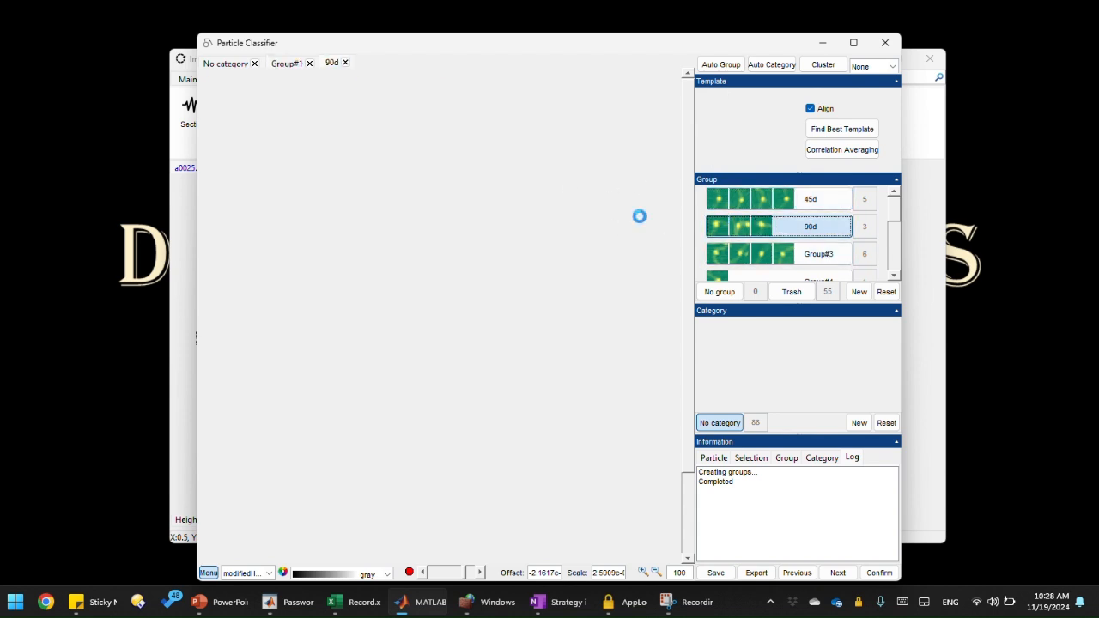
click(826, 255)
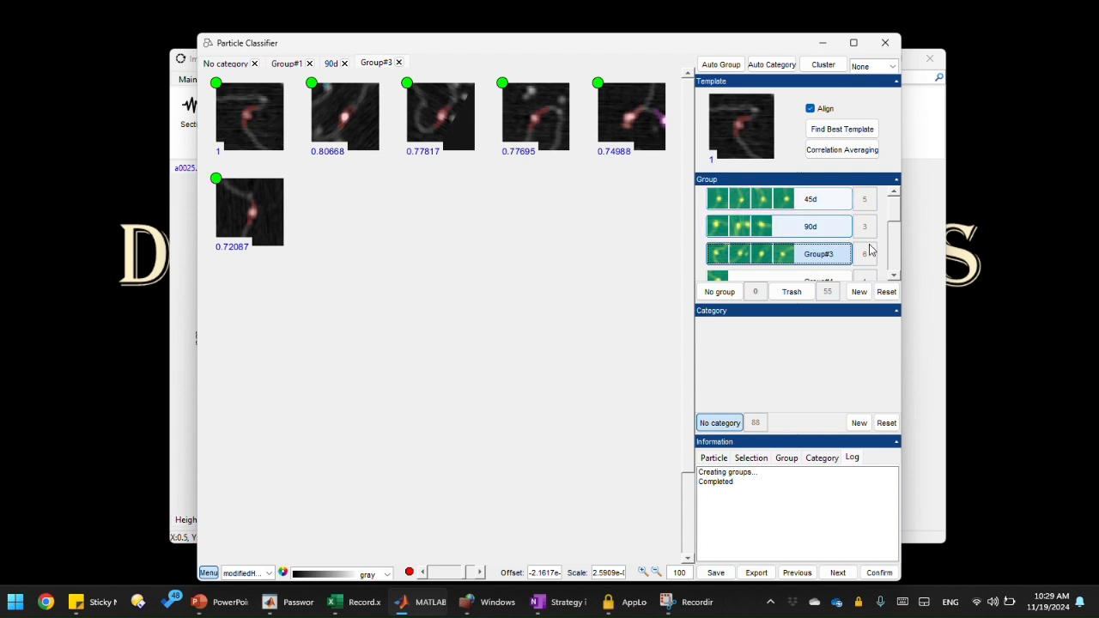
click(894, 274)
scroll(892, 278, down, 3)
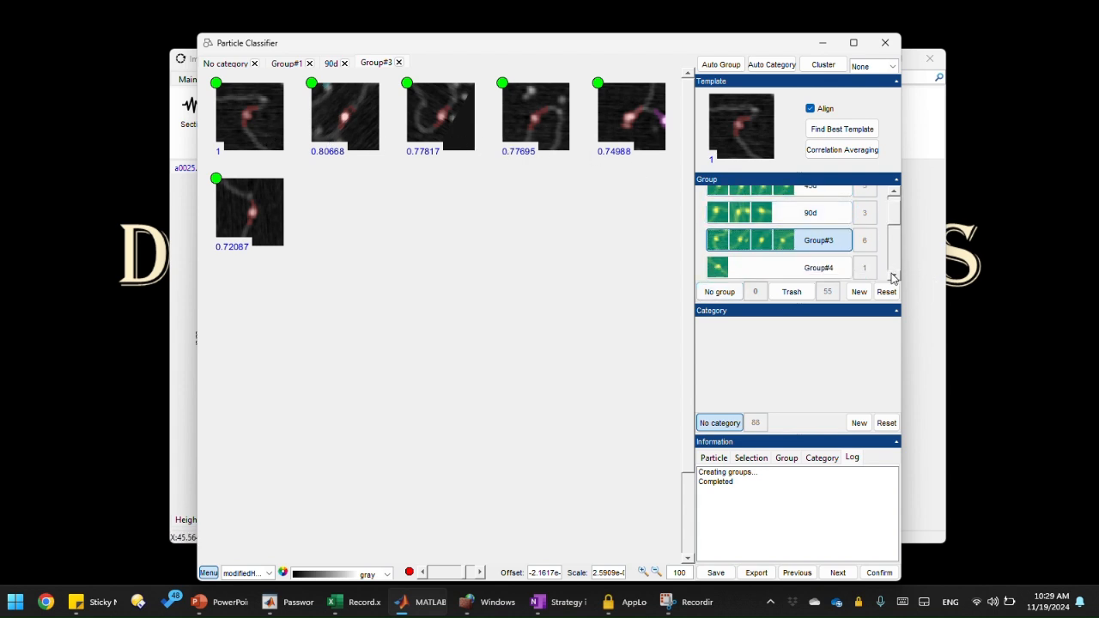
click(791, 254)
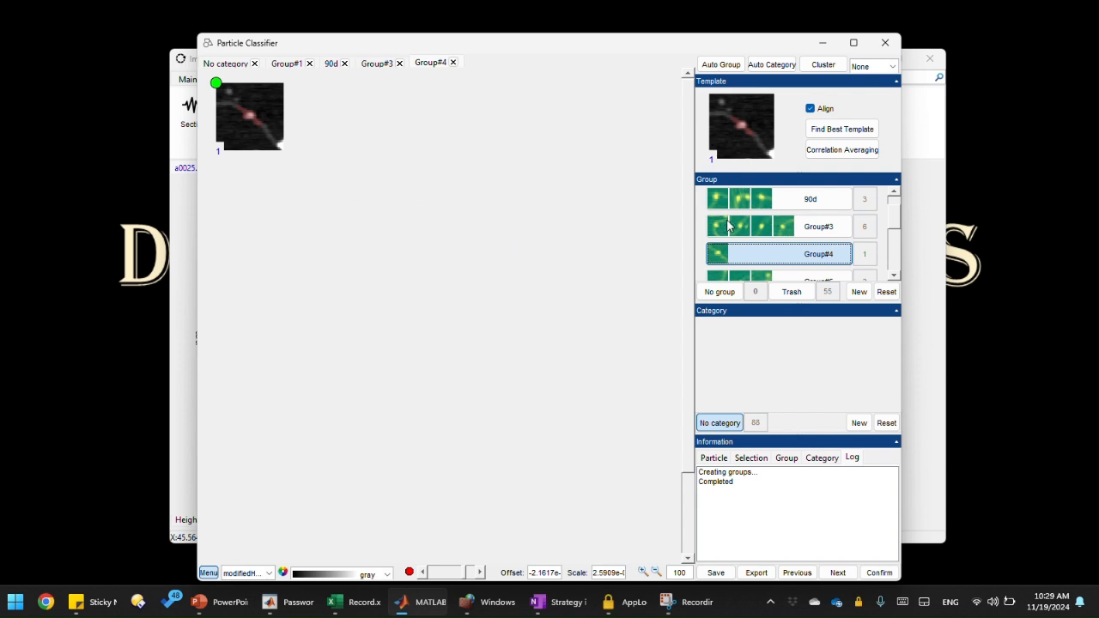
click(894, 275)
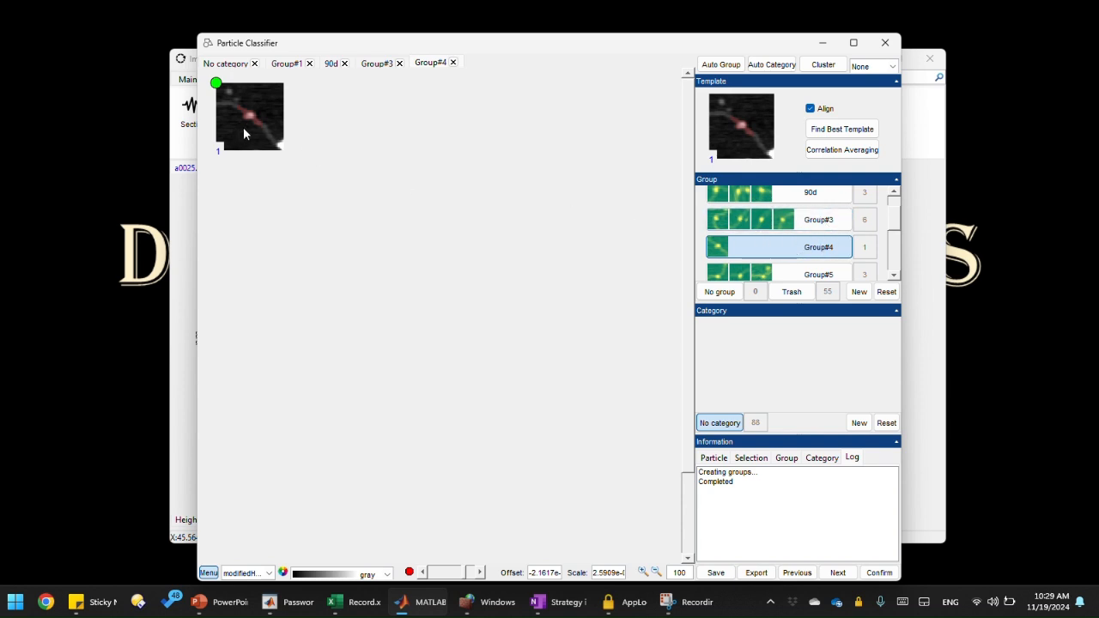
Step: Compare Group#3 with Group#4, sorting the groups by correlation to Group#4, and open Group#6 to inspect its particles
click(809, 221)
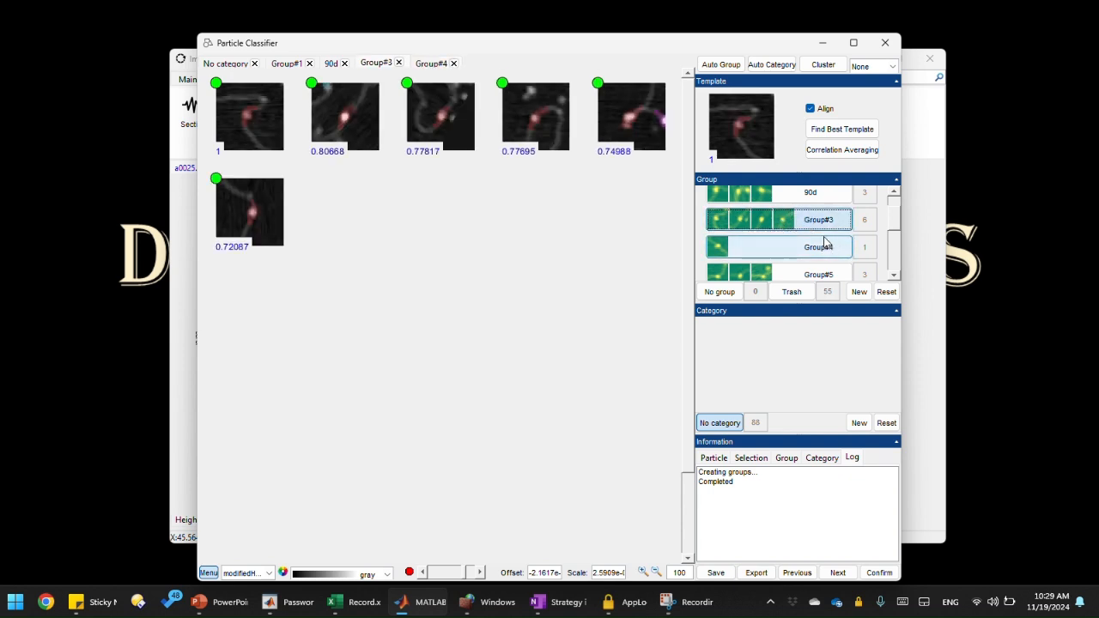
click(827, 249)
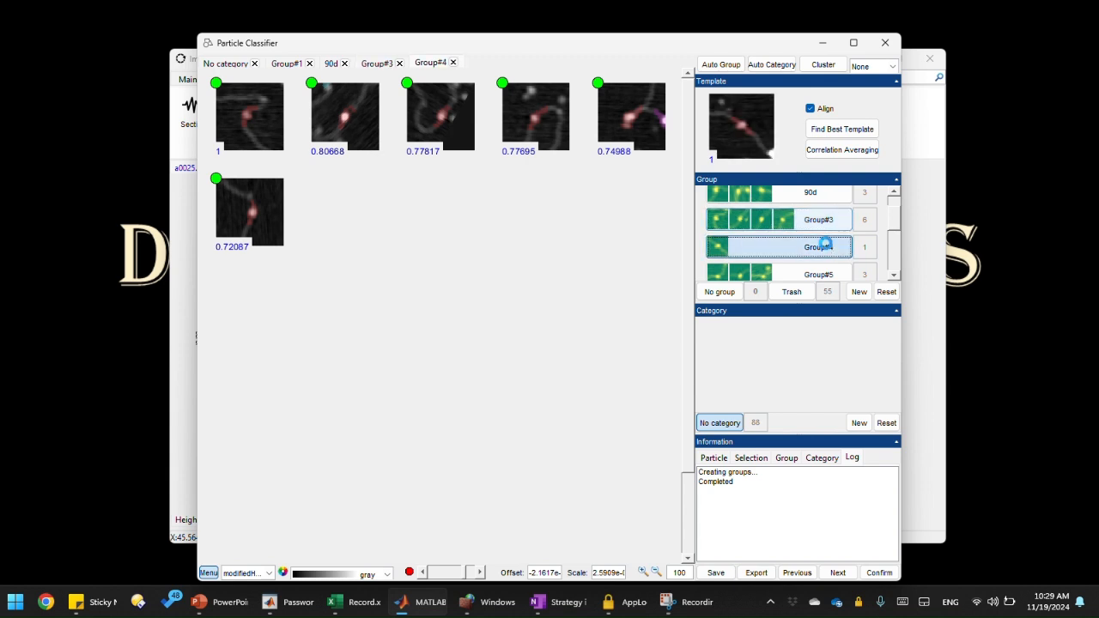
right_click(810, 249)
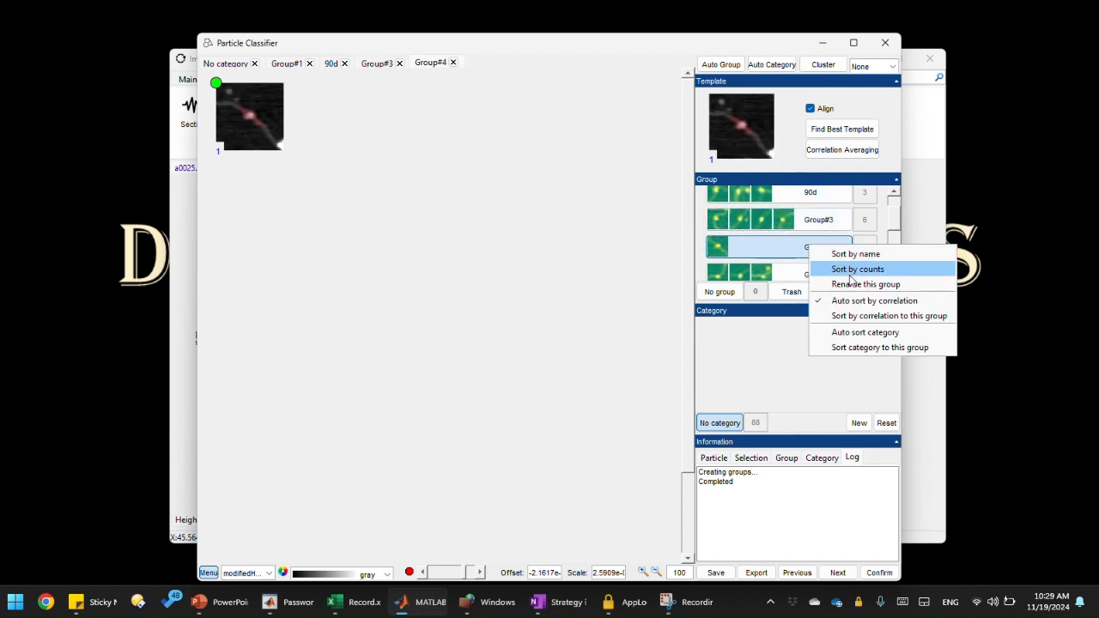
click(888, 316)
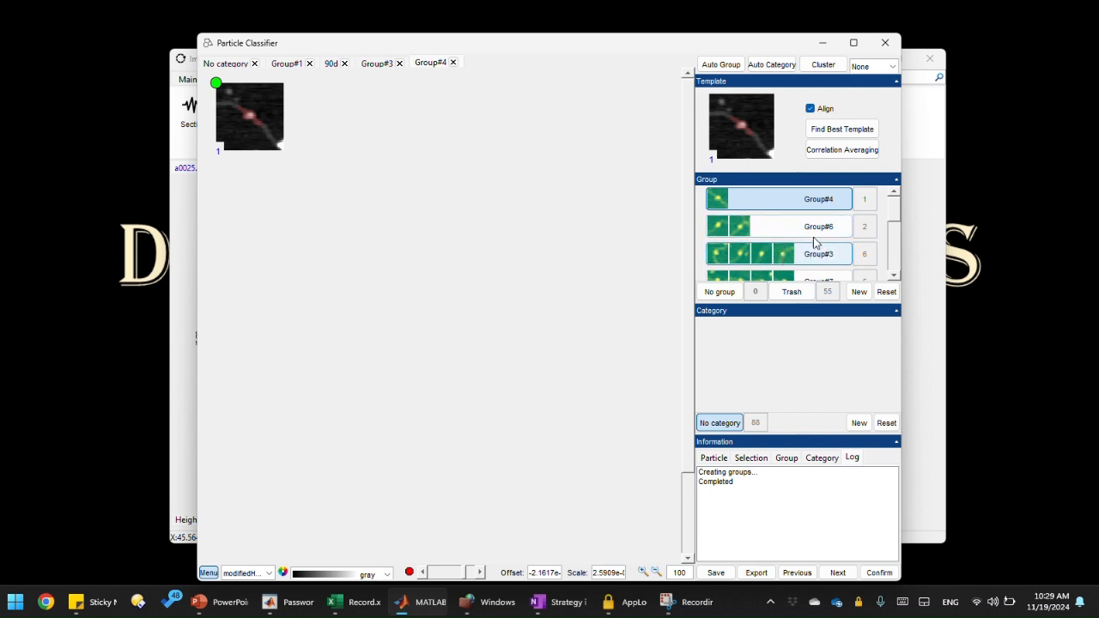
click(785, 232)
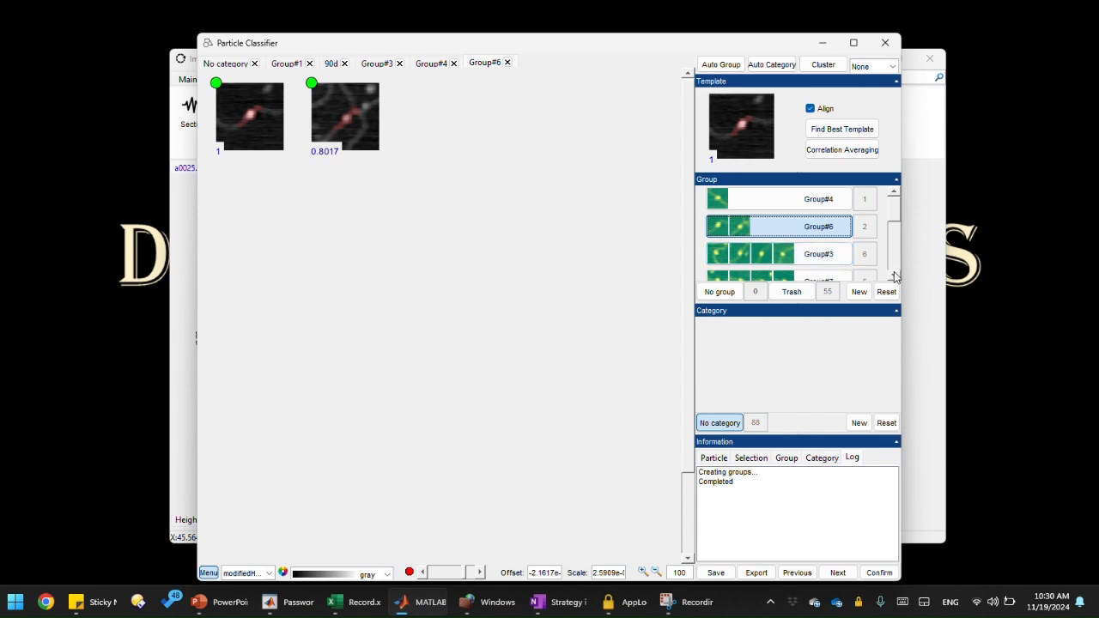
Step: Sort the groups by name and open Group#5 to inspect its aligned particles
right_click(836, 229)
click(872, 237)
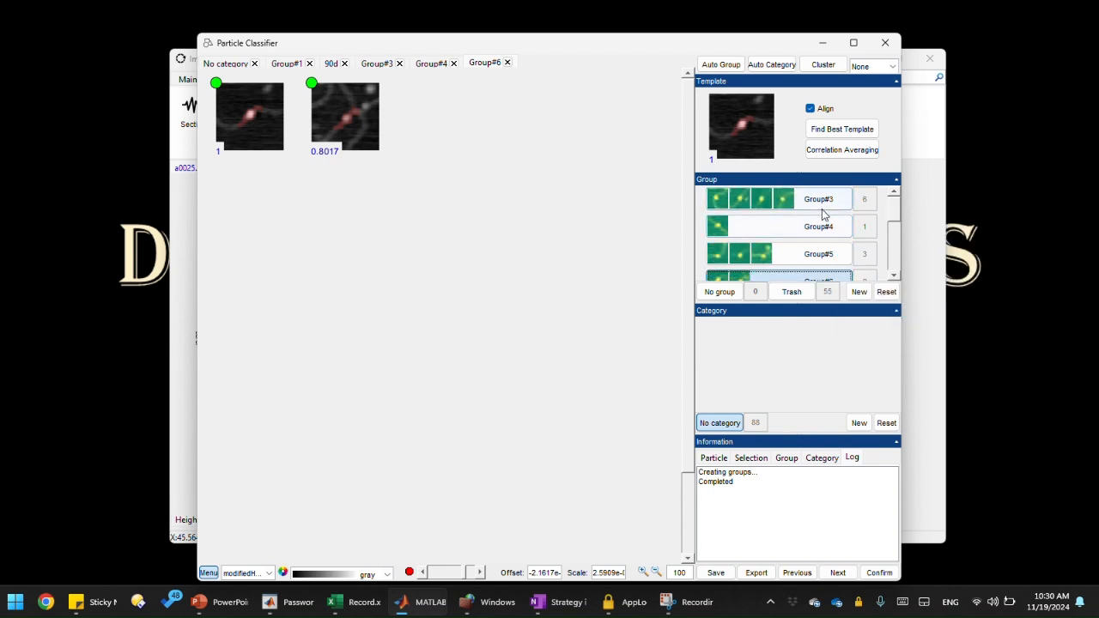
click(818, 262)
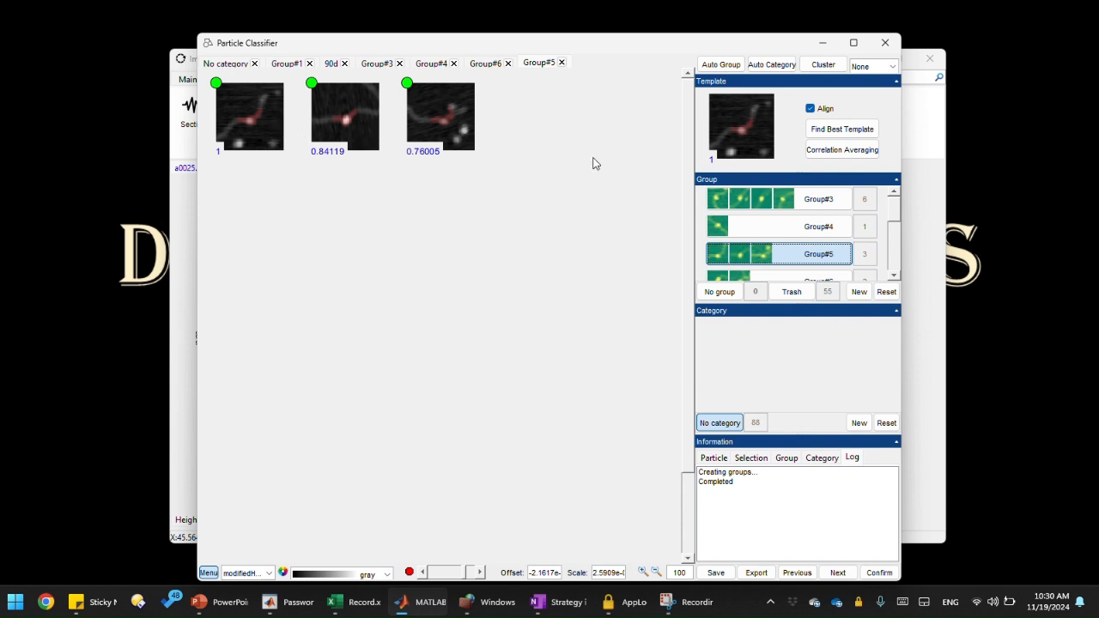
Step: Sort the groups by correlation to Group#5 and rename Group#5 as 45d_1
right_click(830, 253)
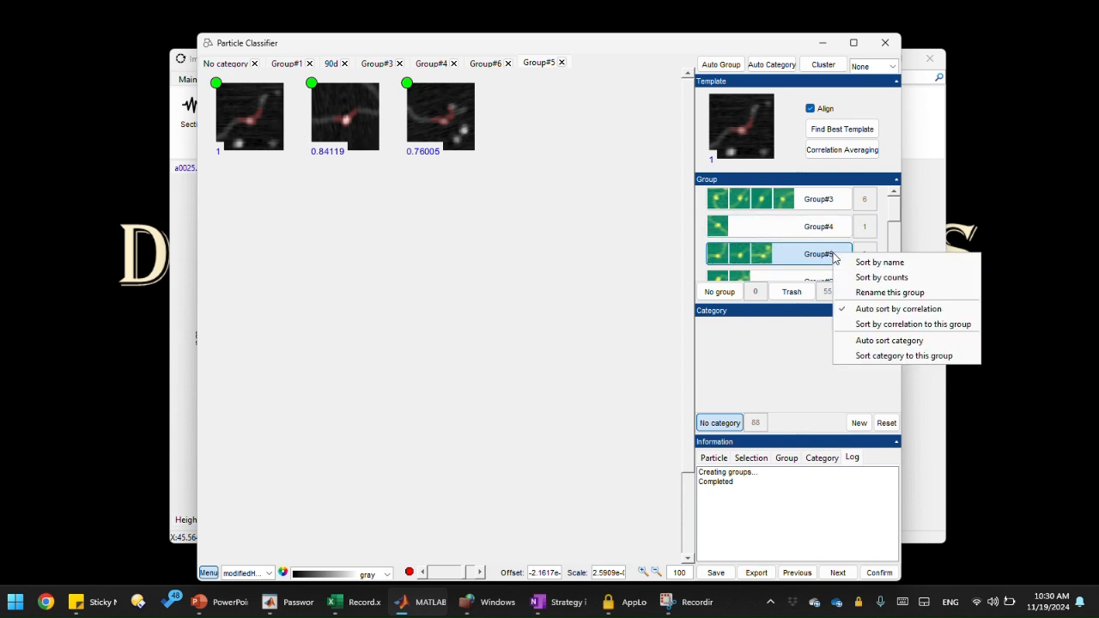
click(899, 325)
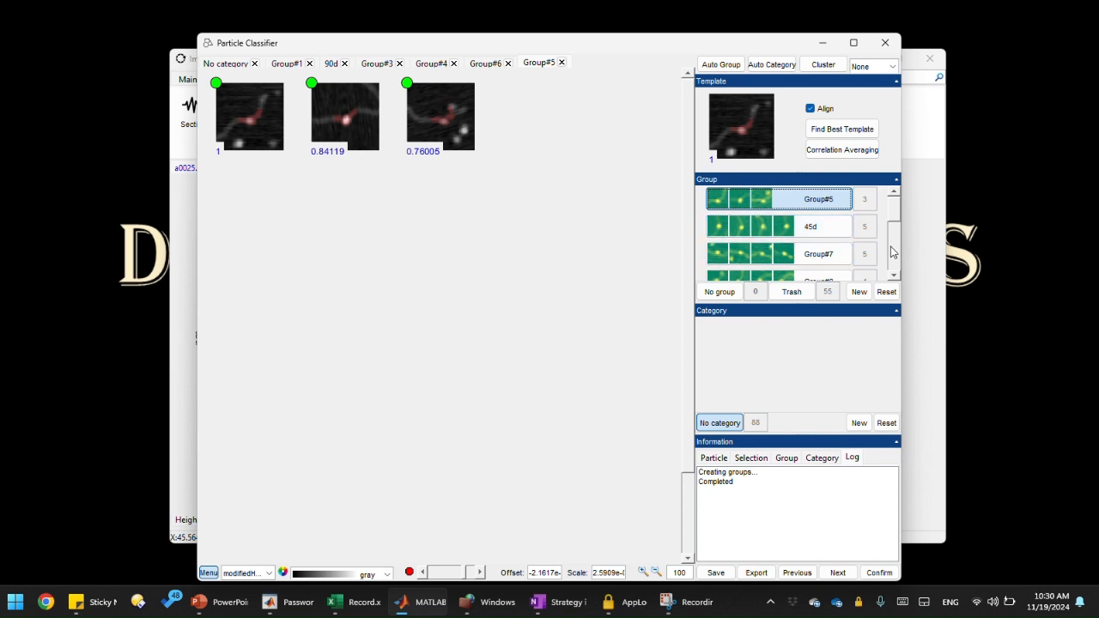
right_click(818, 207)
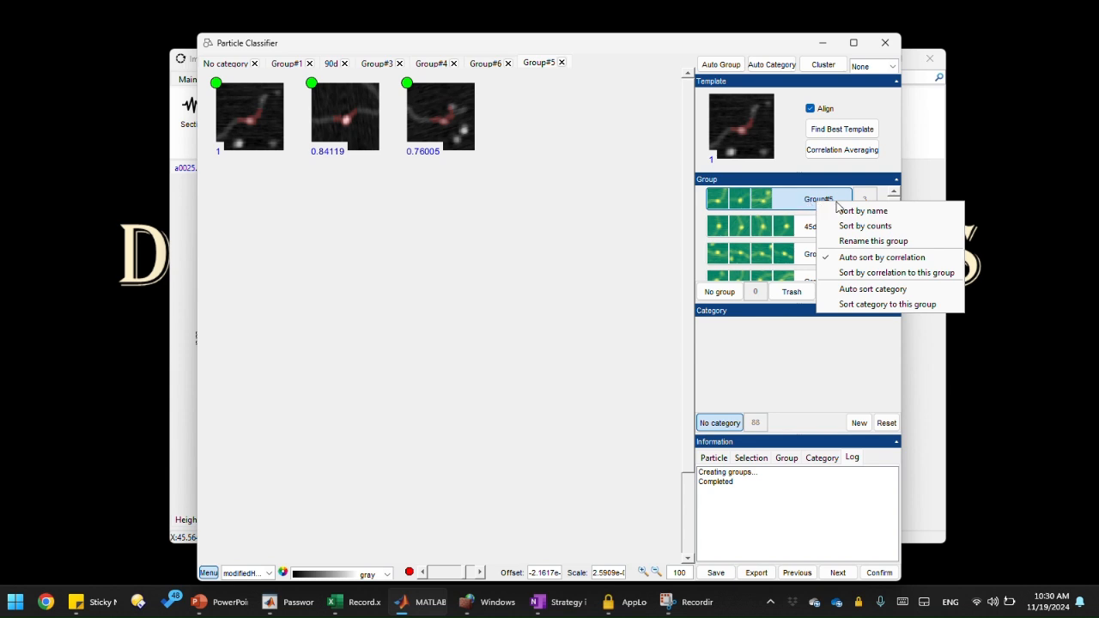
click(874, 243)
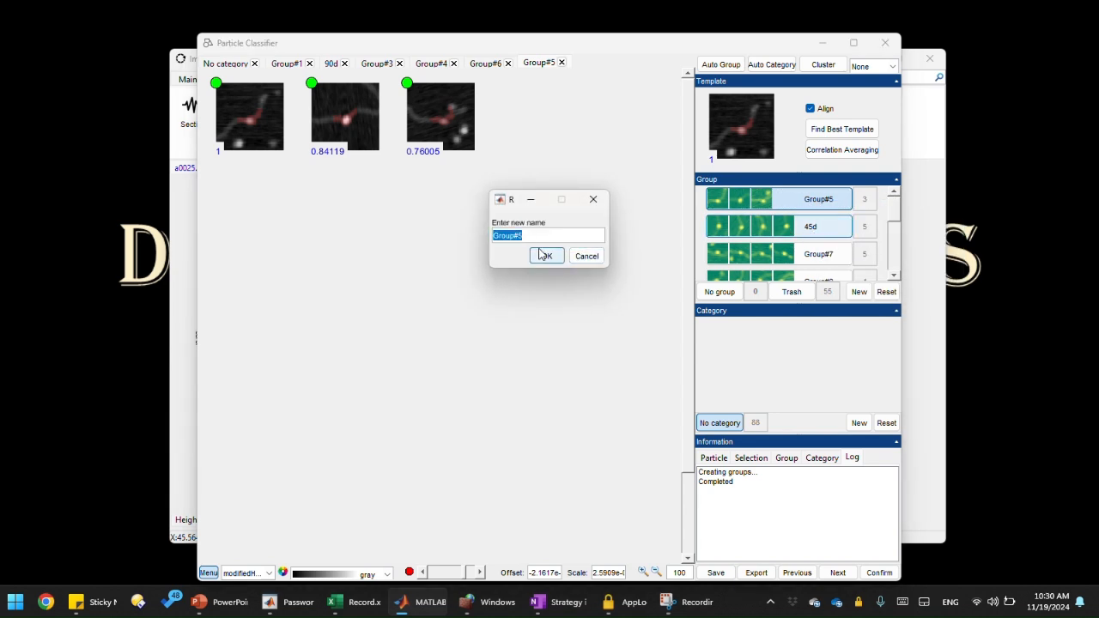
text(45d_1)
click(544, 255)
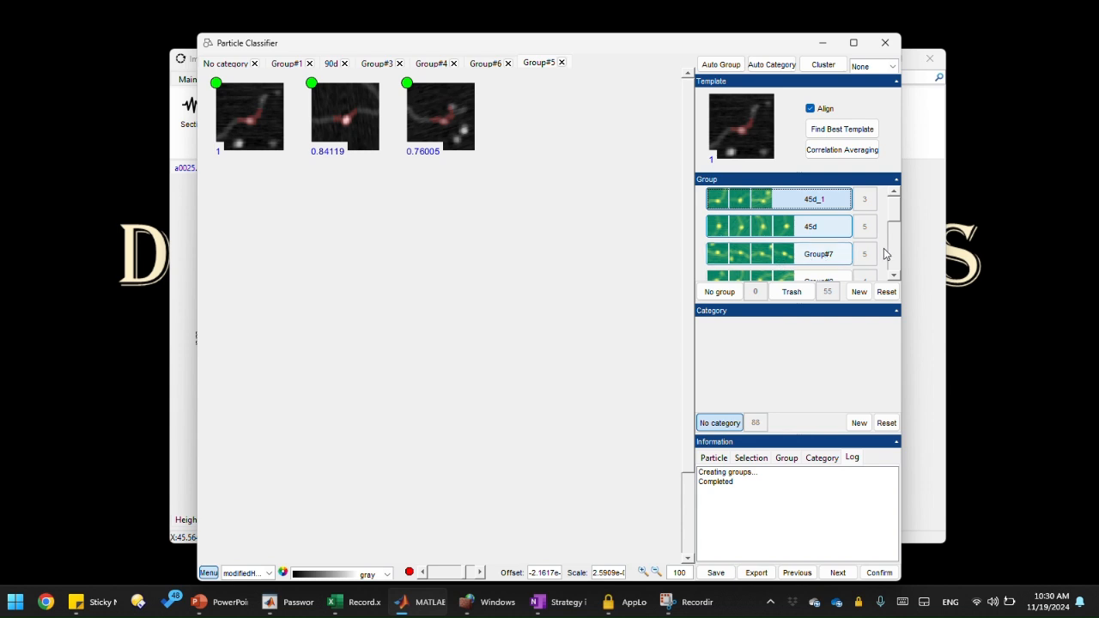
scroll(894, 248, down, 3)
right_click(817, 249)
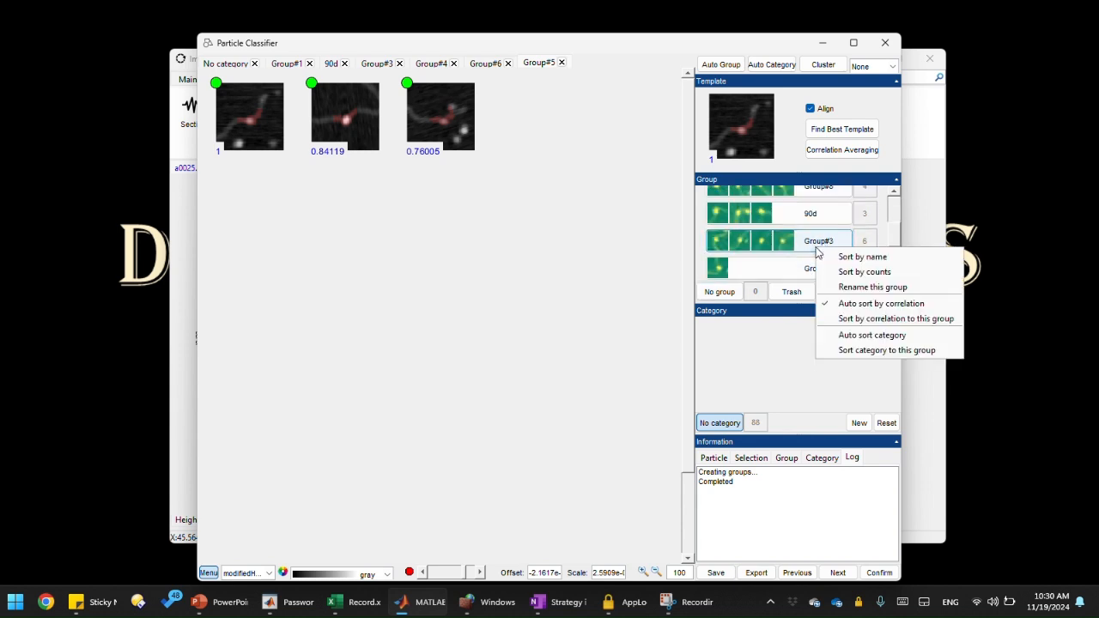
click(858, 285)
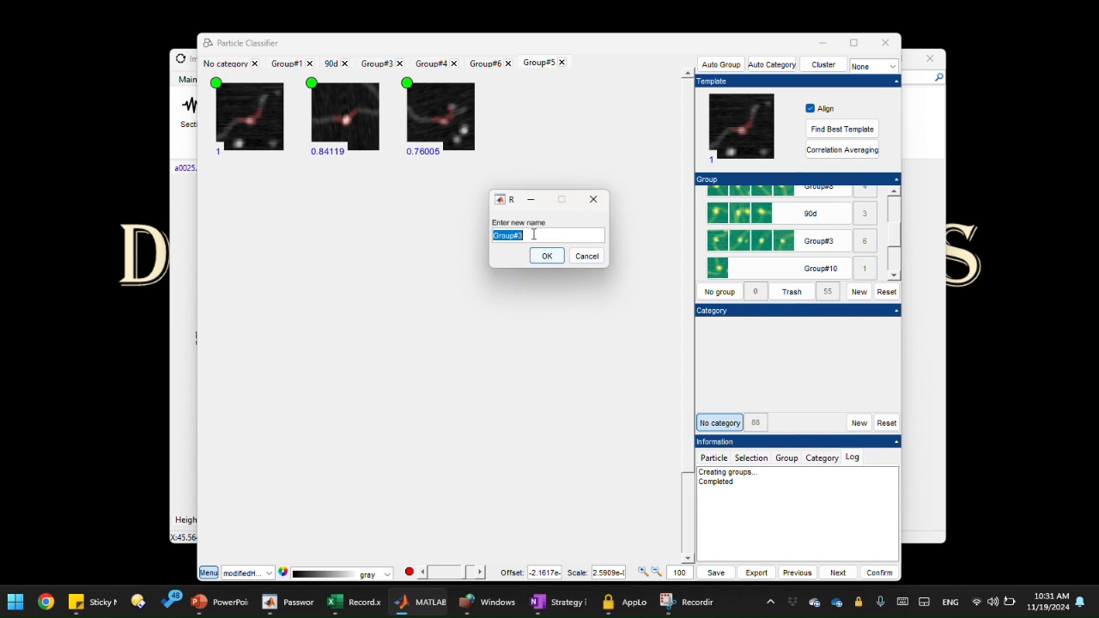
text(30d)
double_click(501, 236)
click(586, 255)
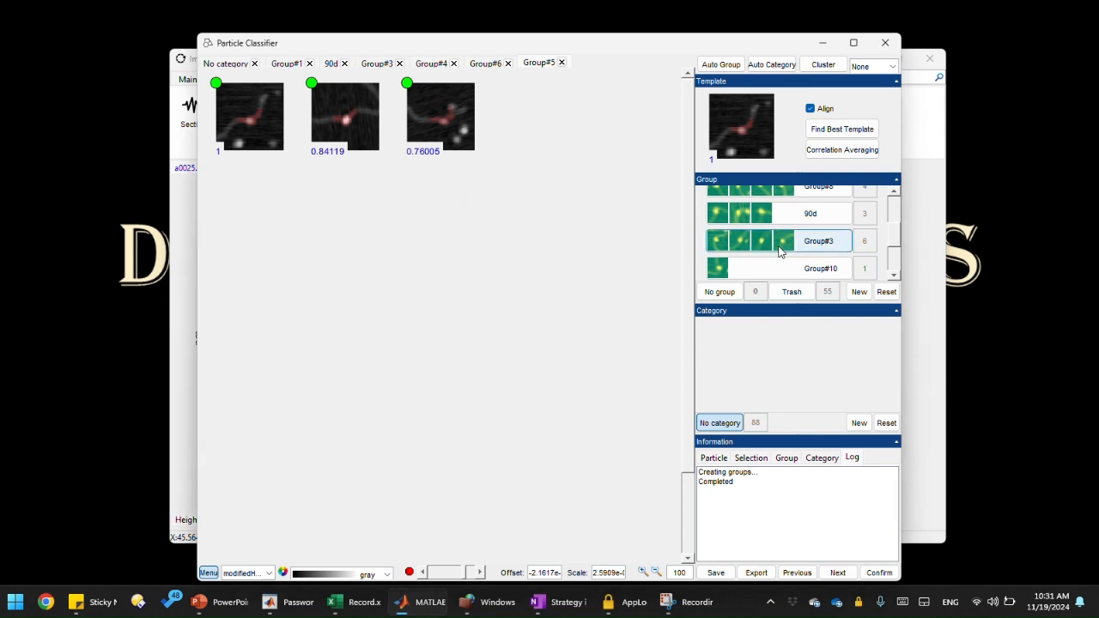
Step: Open Group#3 to check its aligned particles and rename the group as 30d
click(820, 247)
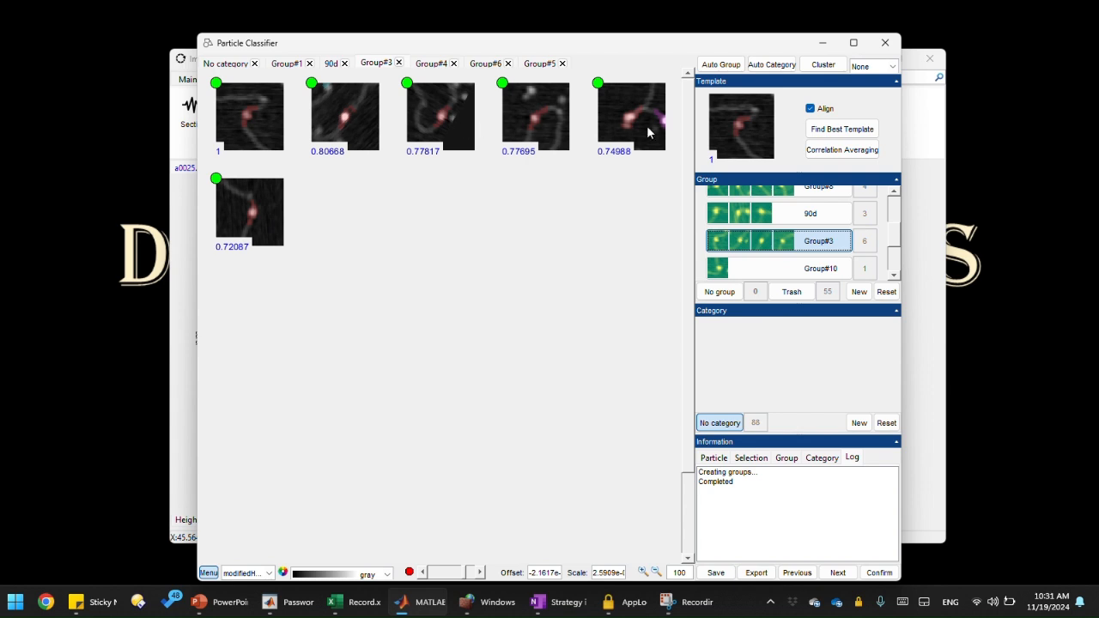
right_click(826, 245)
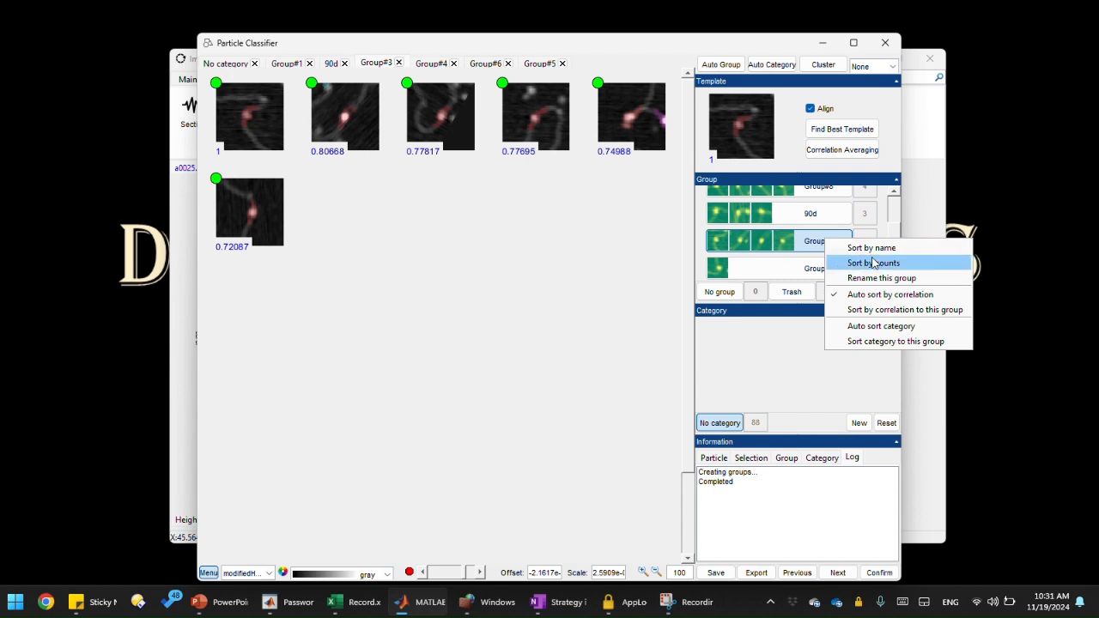
click(875, 289)
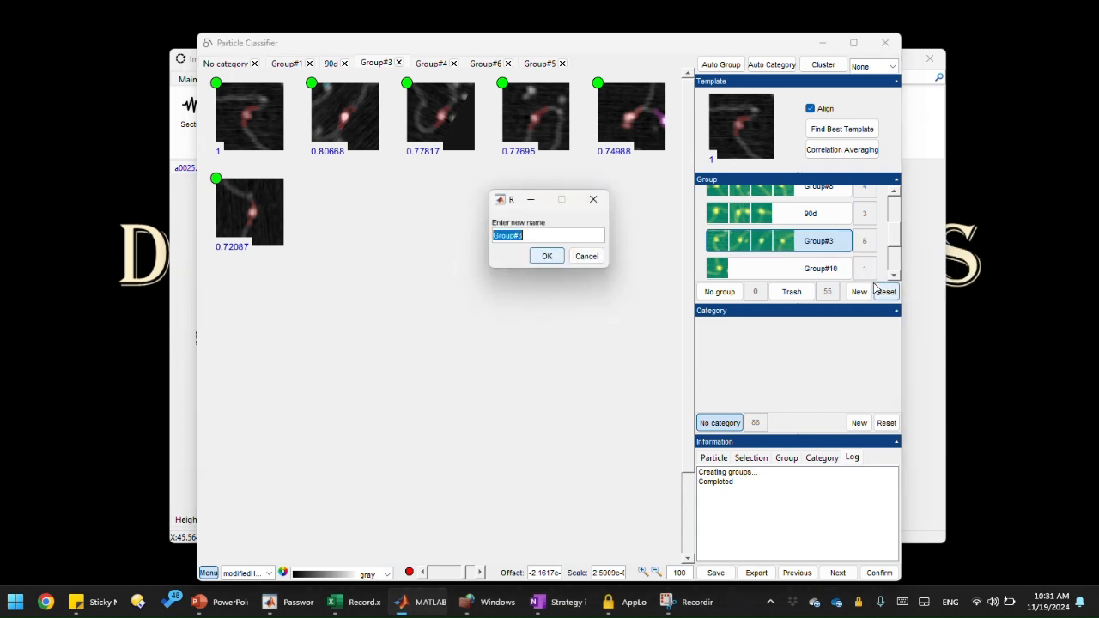
text(30d)
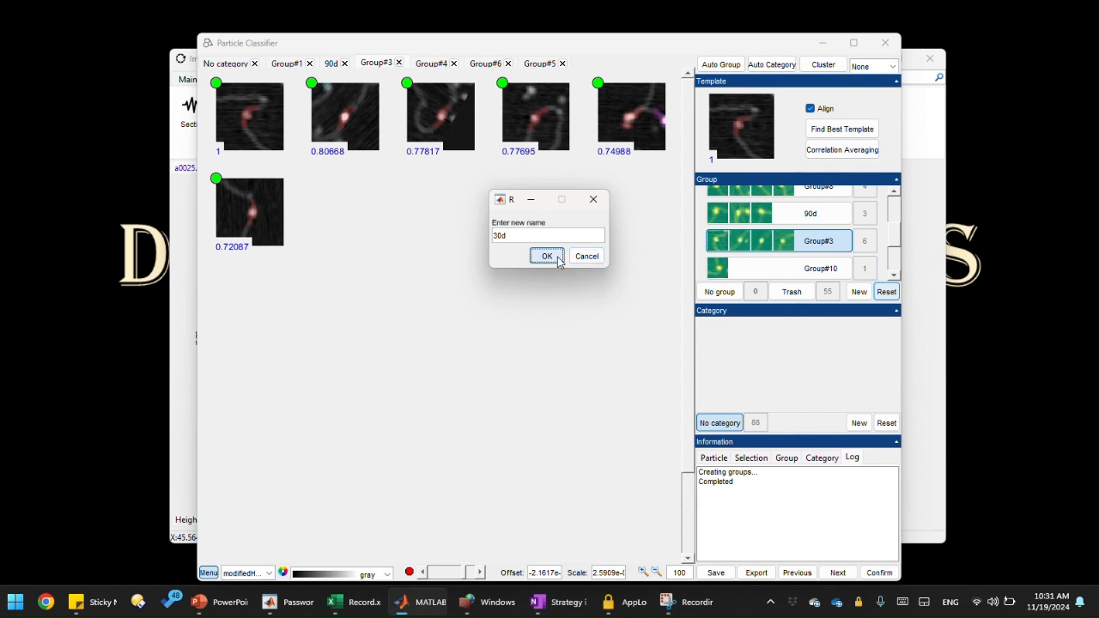
click(545, 255)
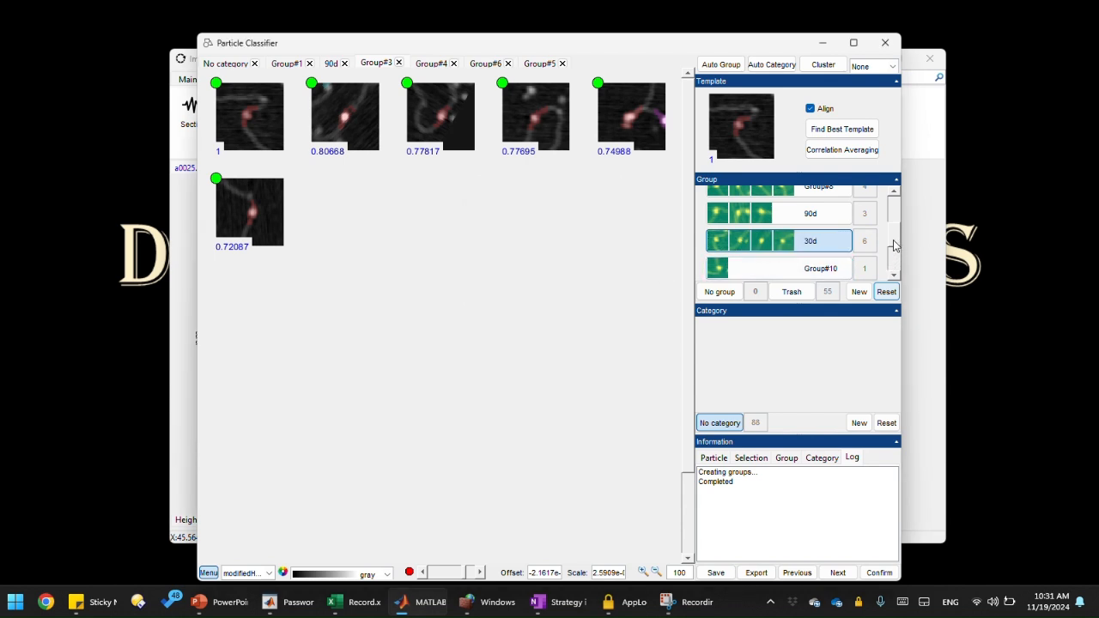
Step: Open Group#7 and inspect its aligned particles
drag(893, 239, 895, 216)
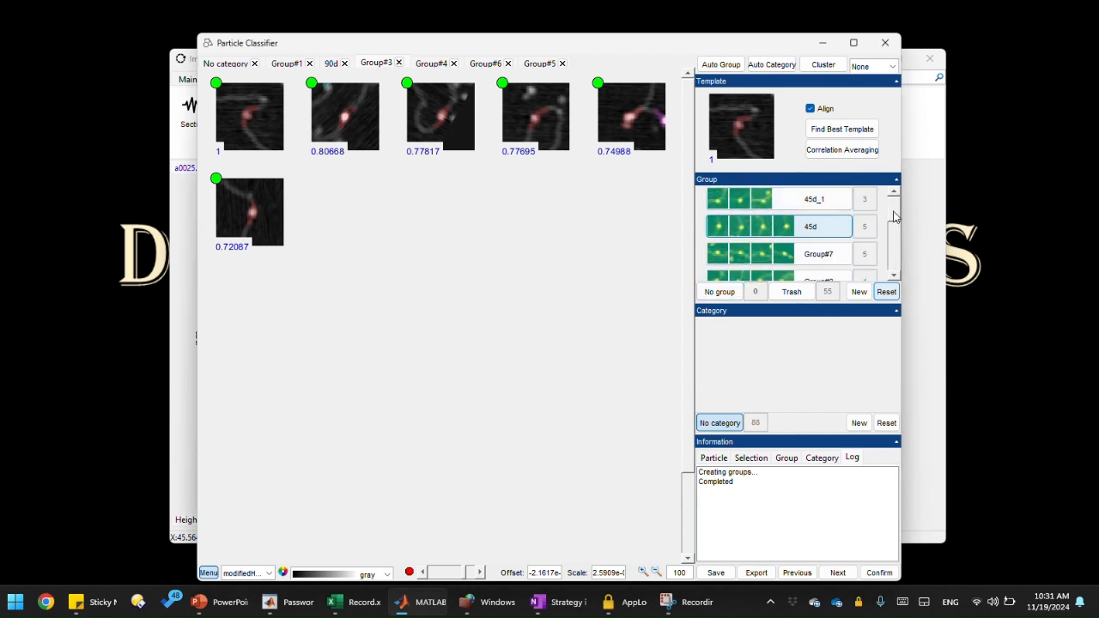
double_click(818, 256)
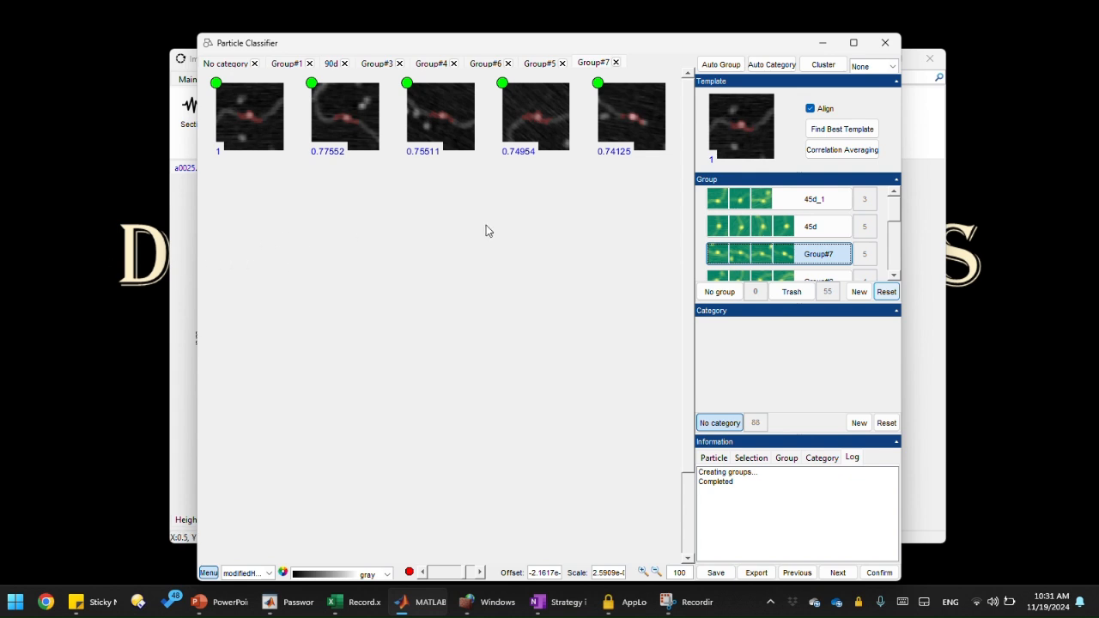
Step: Sort the groups by correlation to Group#7 and rename Group#7 as 30d_1
right_click(840, 259)
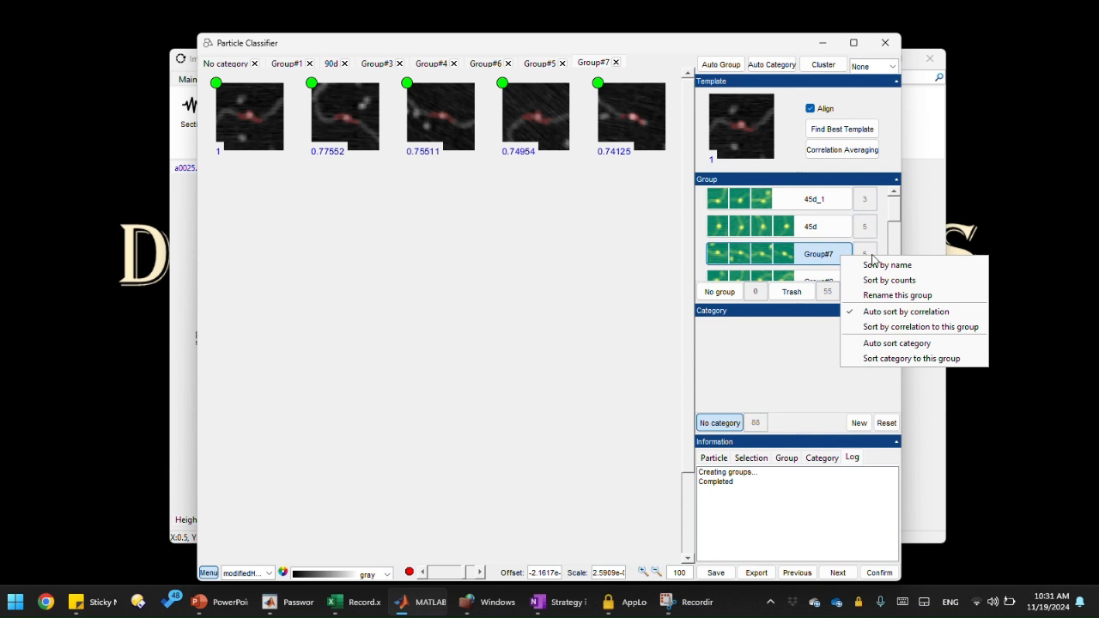
click(898, 330)
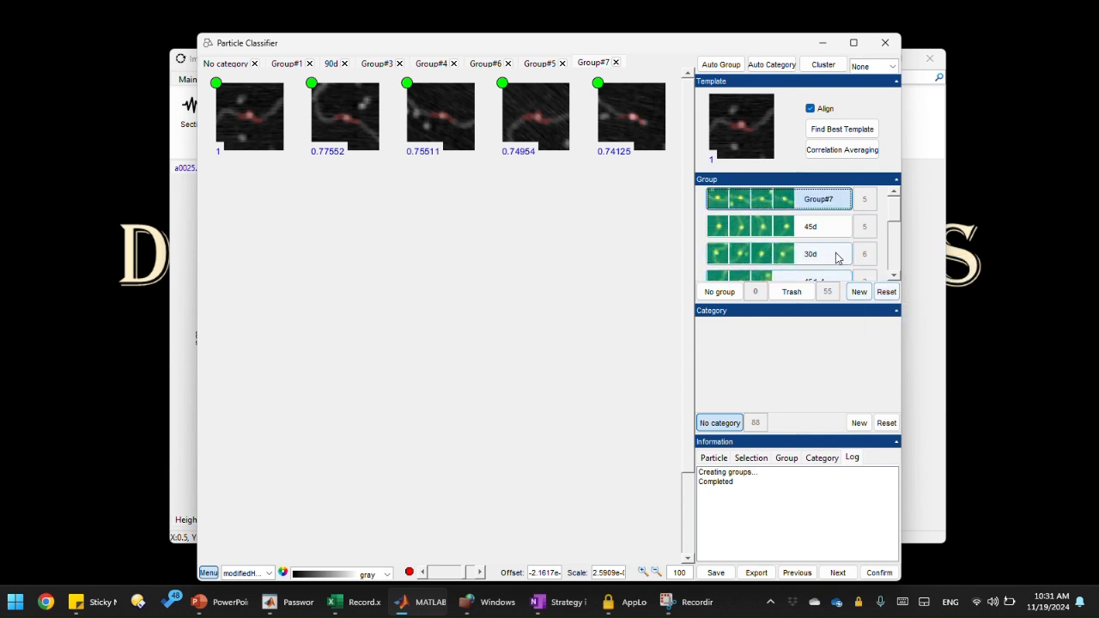
right_click(825, 199)
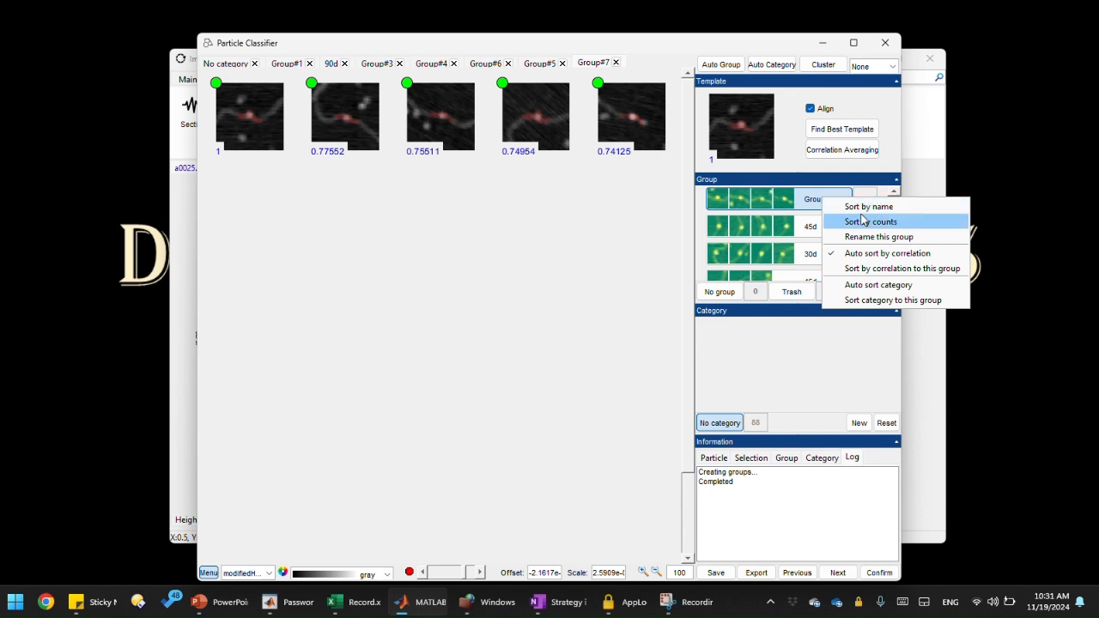
click(872, 237)
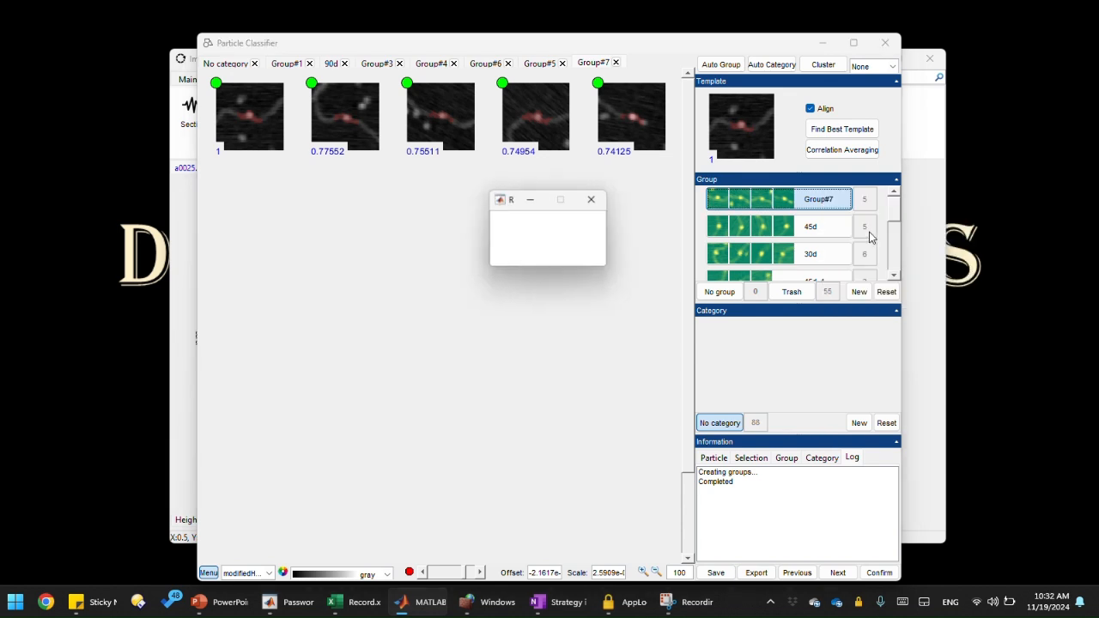
text(30d_1)
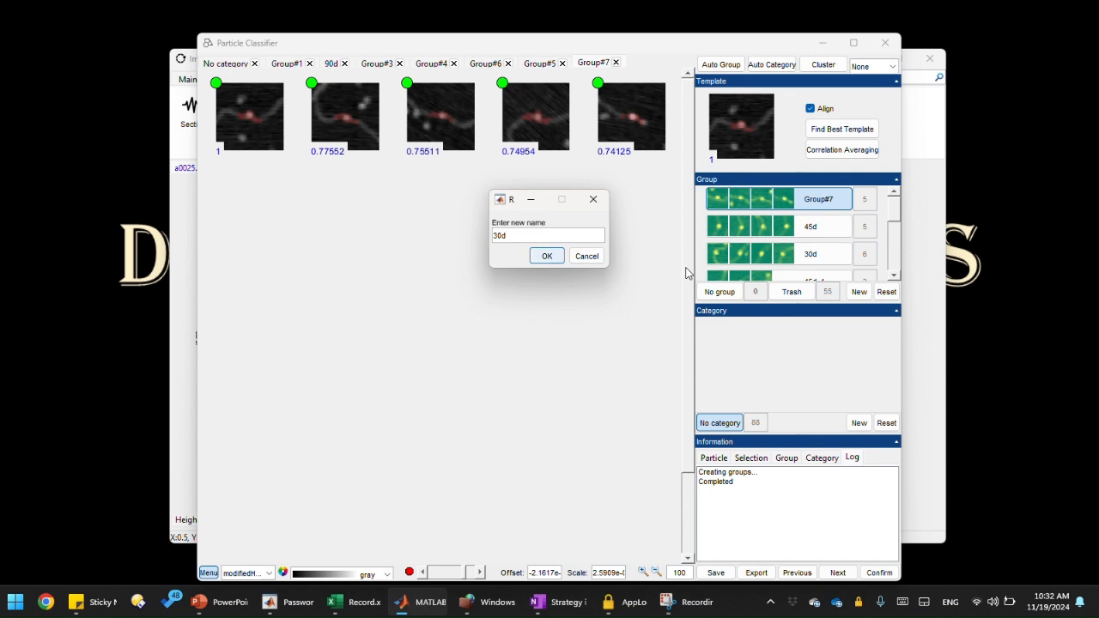
click(544, 257)
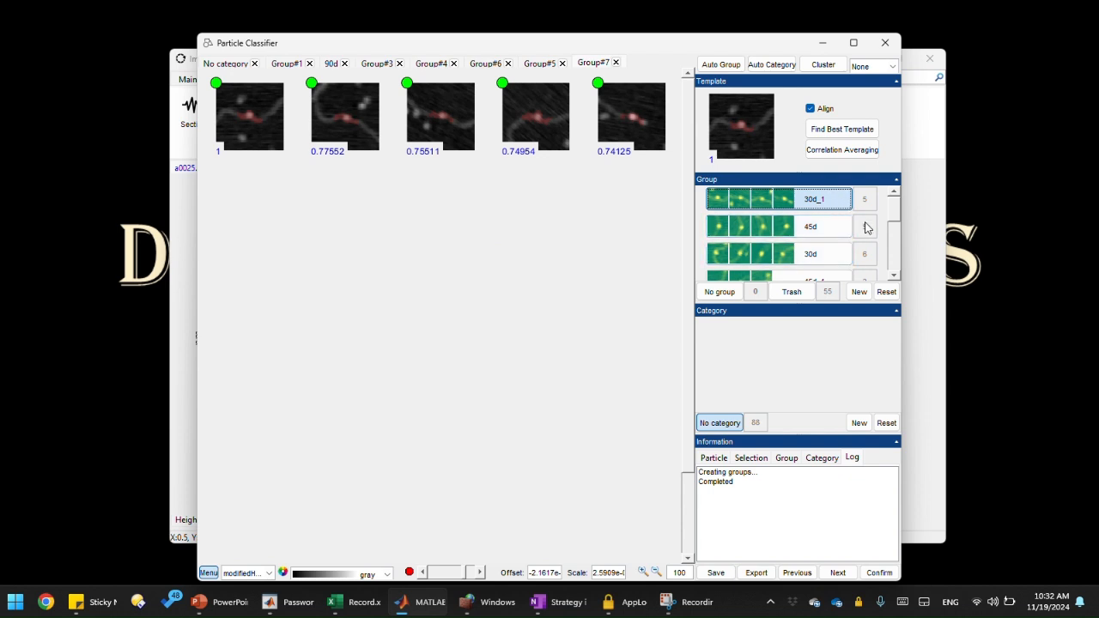
click(893, 277)
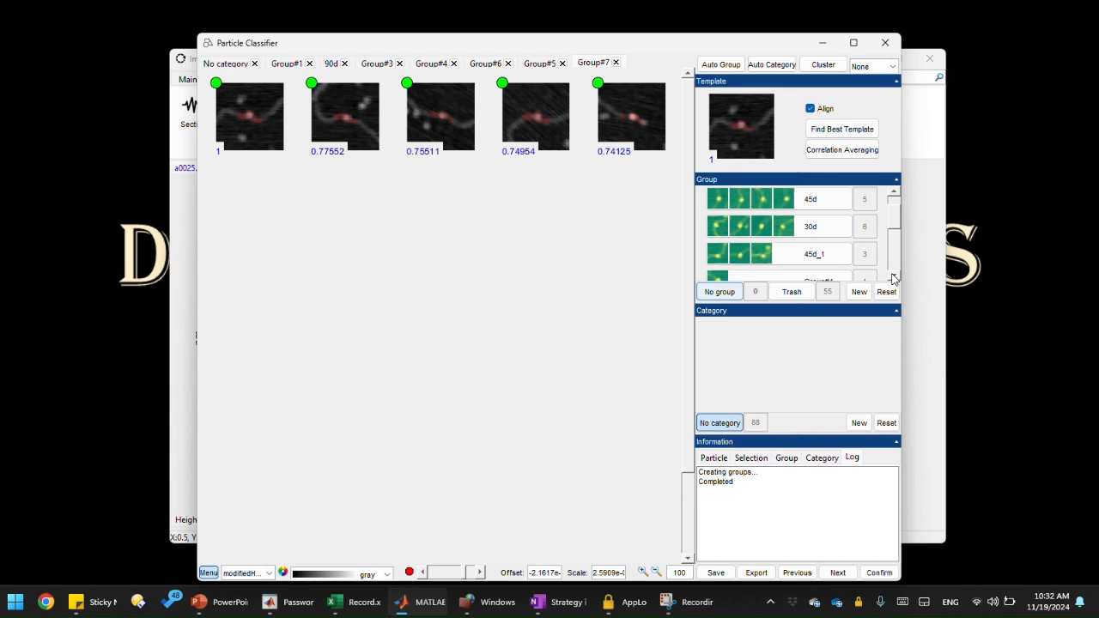
click(894, 278)
click(893, 277)
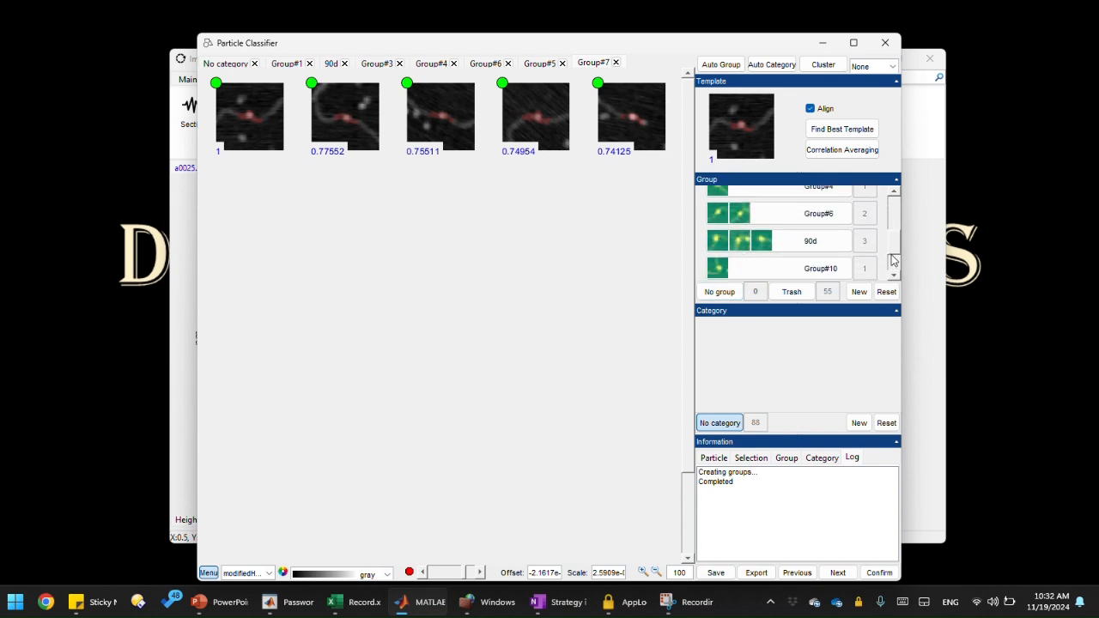
click(895, 179)
click(895, 195)
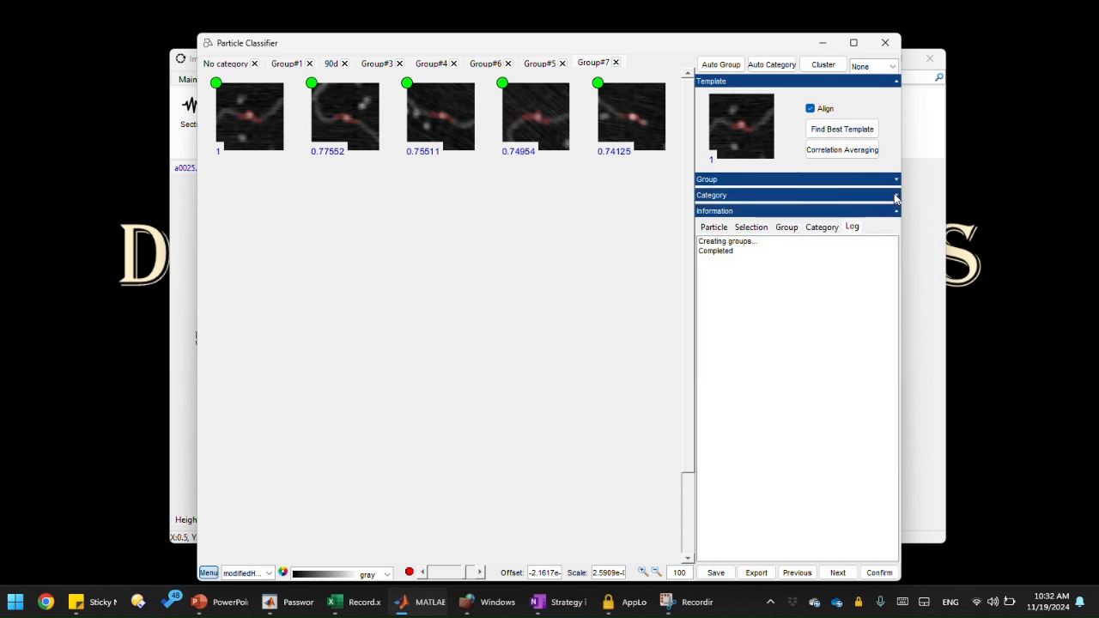
click(895, 195)
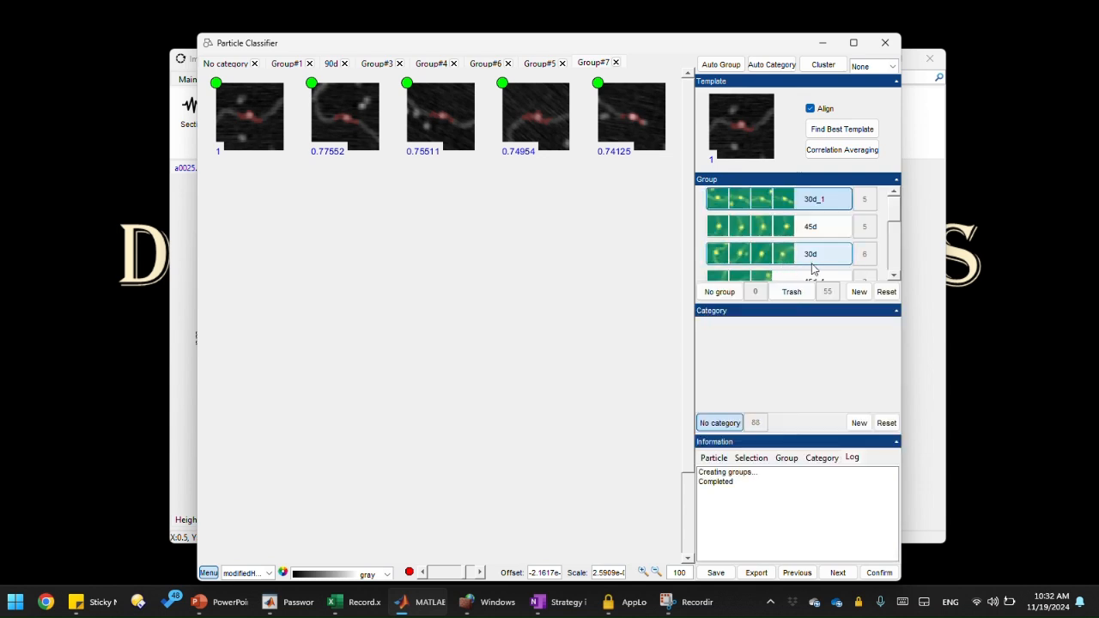
Step: Open Group#4 to check its single aligned particle and rename the group as 0d
click(893, 276)
click(893, 276)
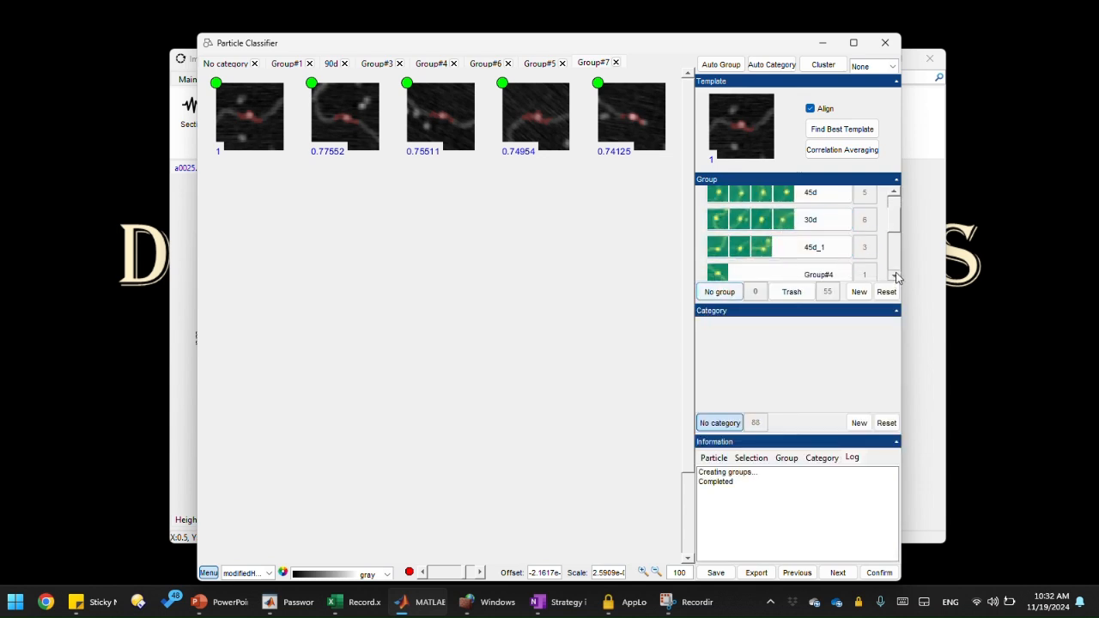
click(893, 276)
click(792, 261)
click(791, 261)
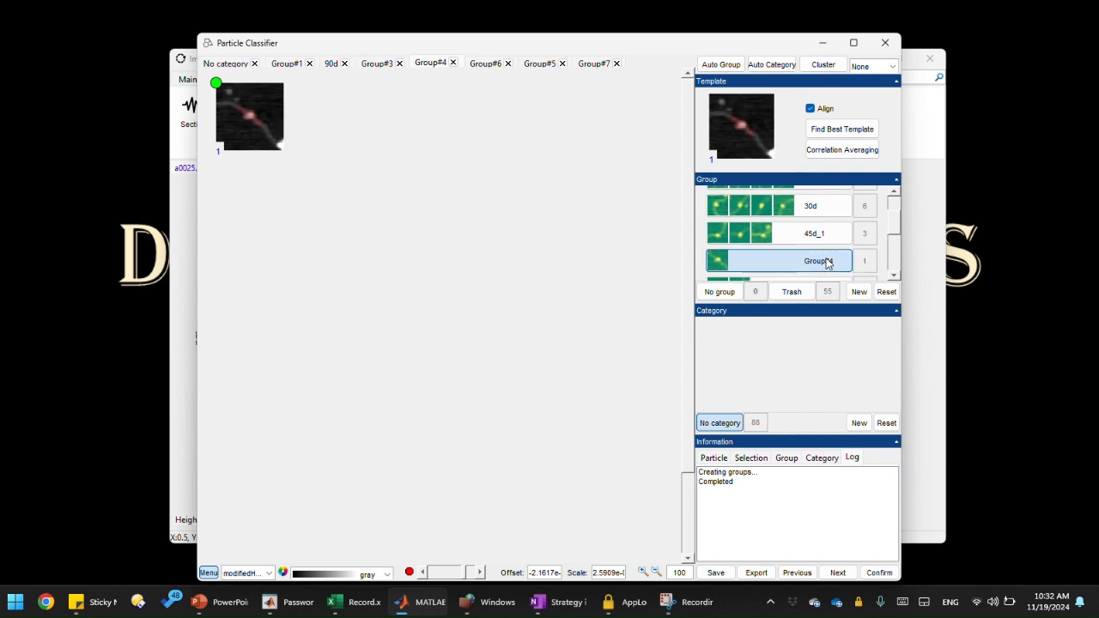
right_click(826, 260)
click(881, 297)
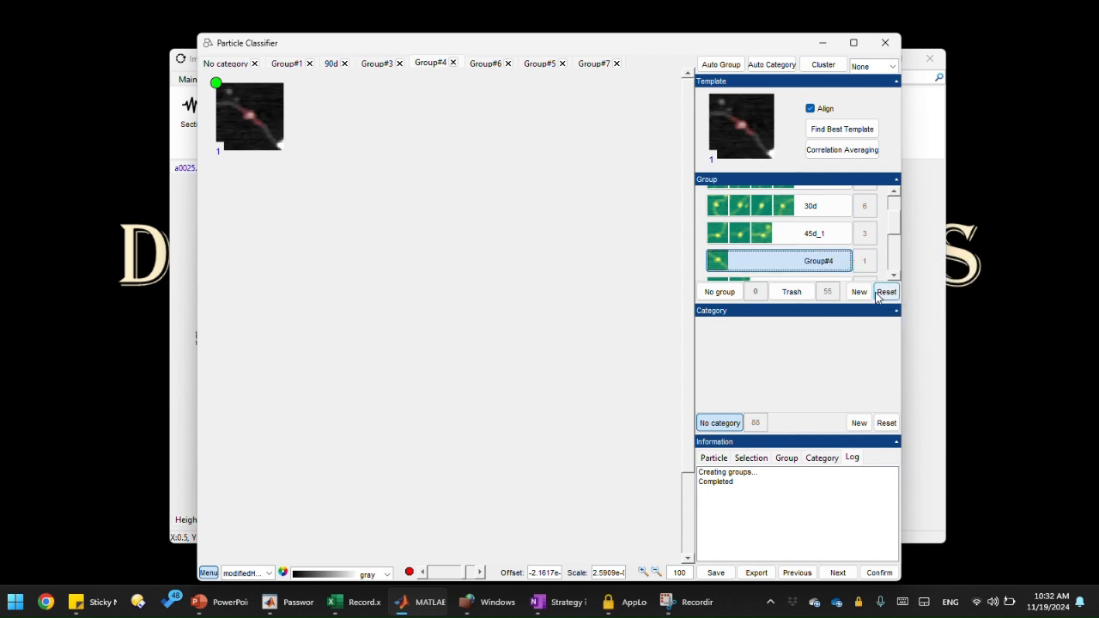
text(0d)
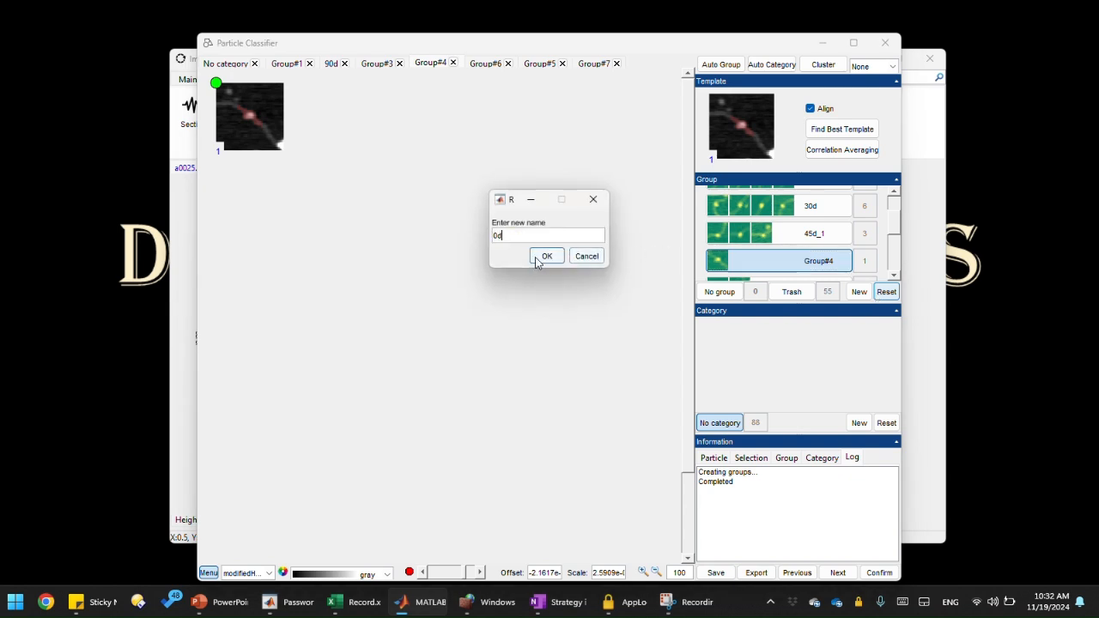
click(539, 258)
Step: Open Group#6 and inspect its aligned particles
click(894, 278)
click(897, 277)
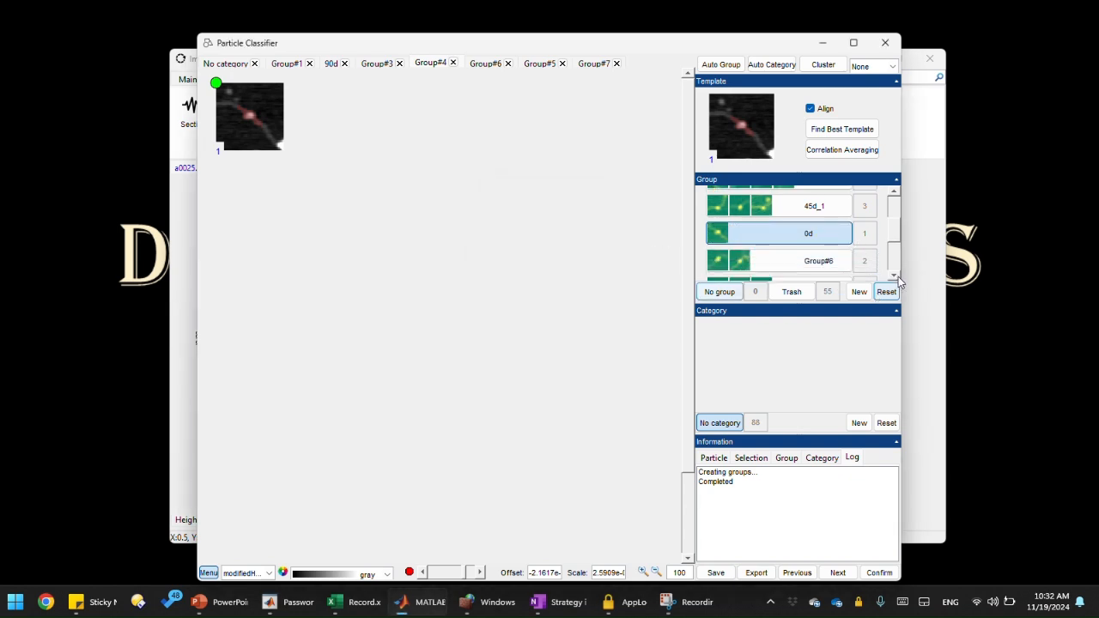
click(814, 257)
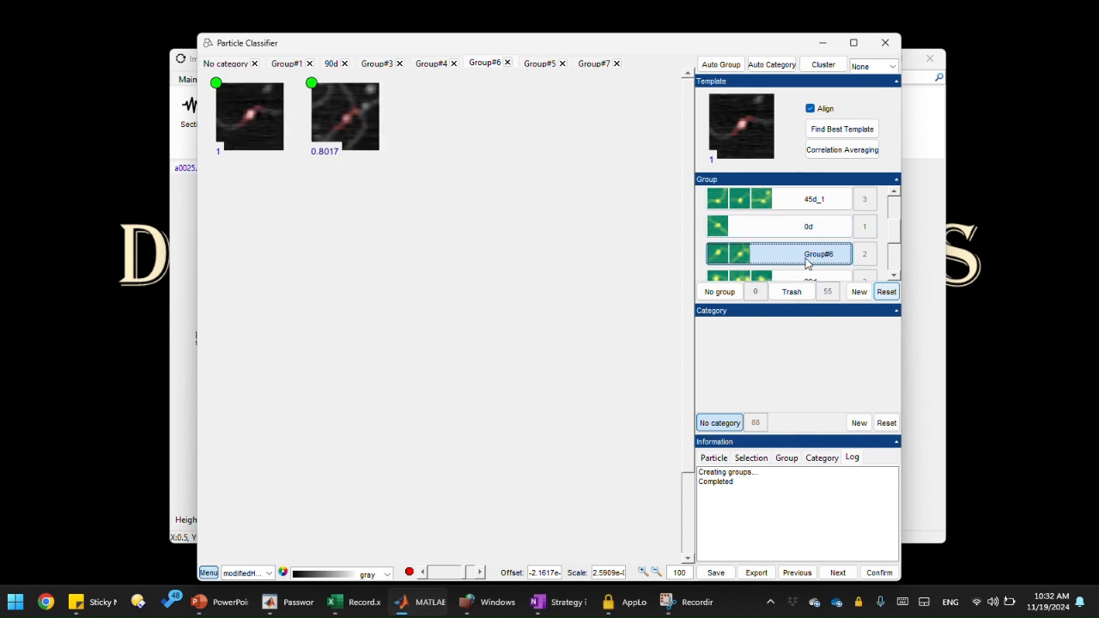
Step: Try to rename Group#6 as 0d
right_click(806, 263)
click(869, 295)
text(0d)
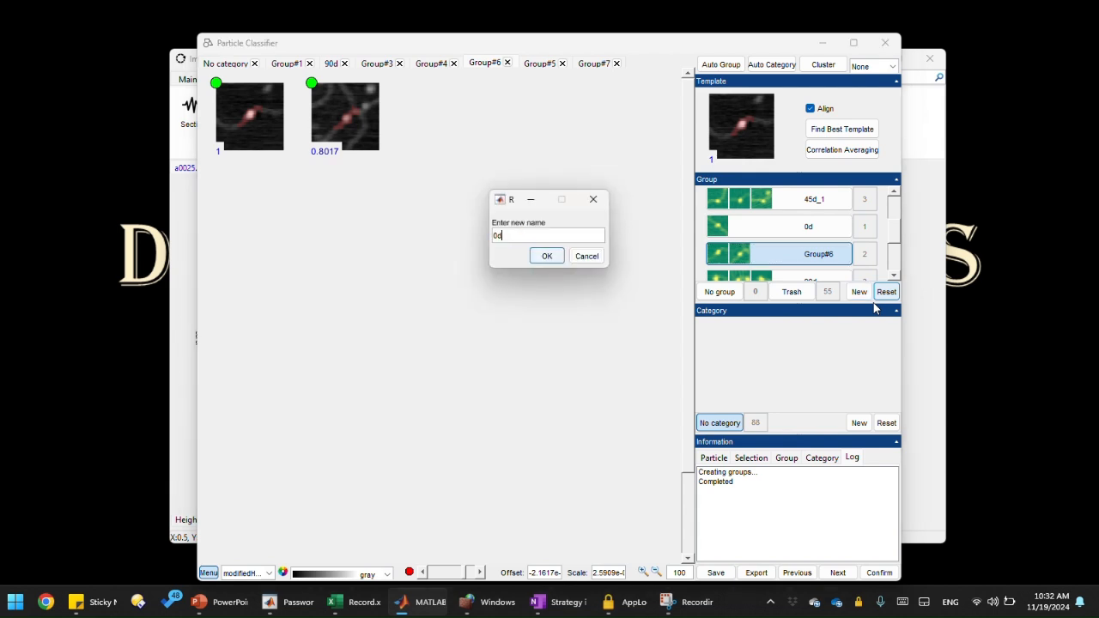
click(547, 256)
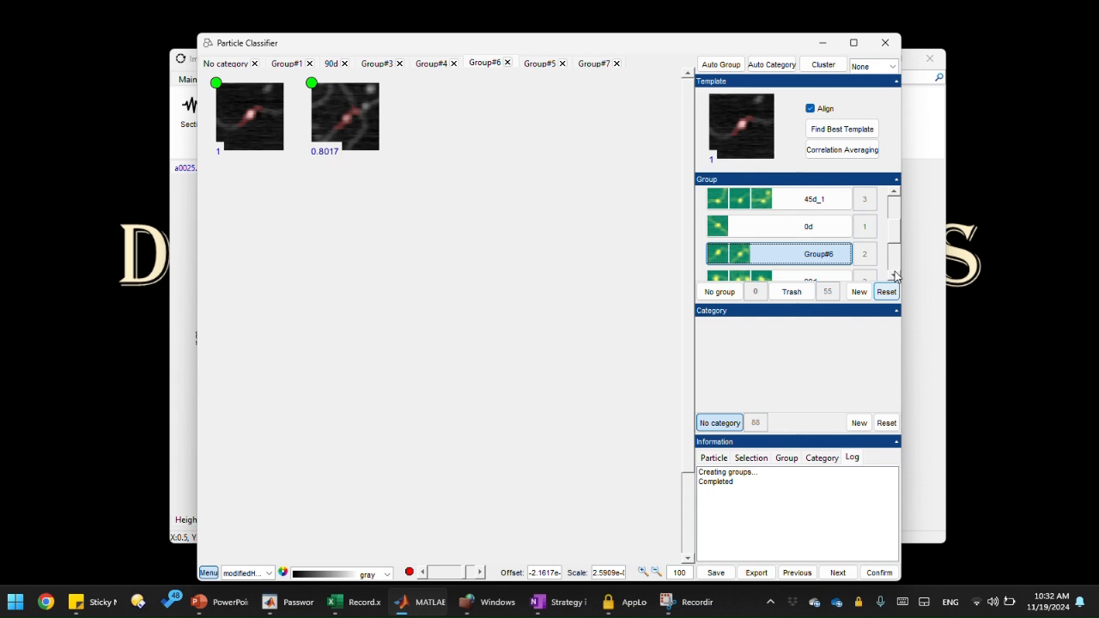
click(560, 249)
Step: Rename Group#6 as 0d_1
right_click(806, 250)
click(852, 290)
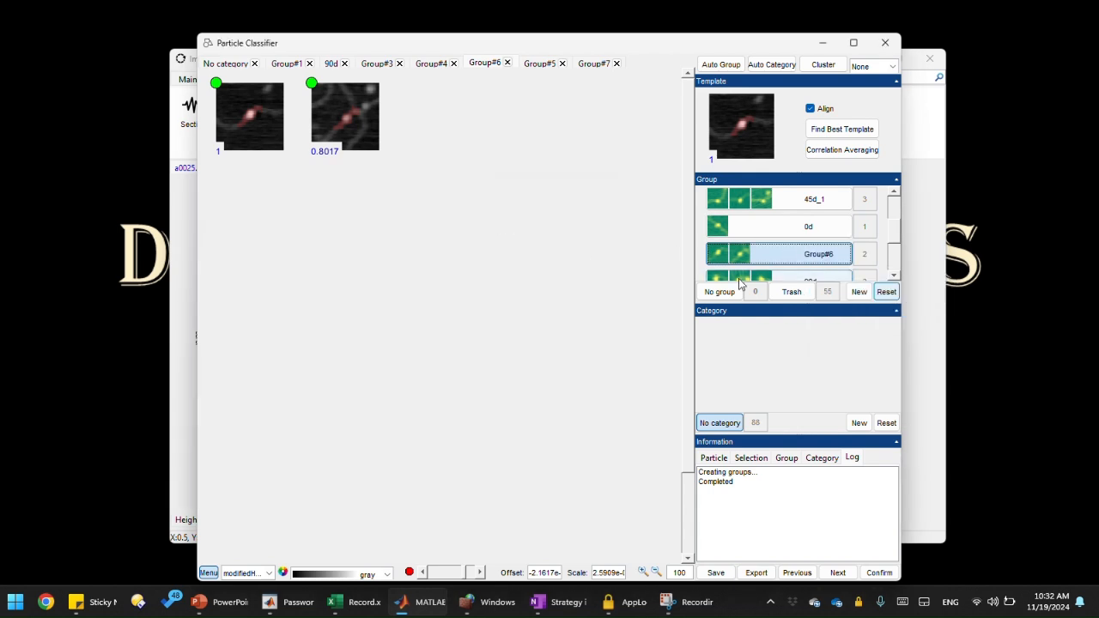
text(0d)
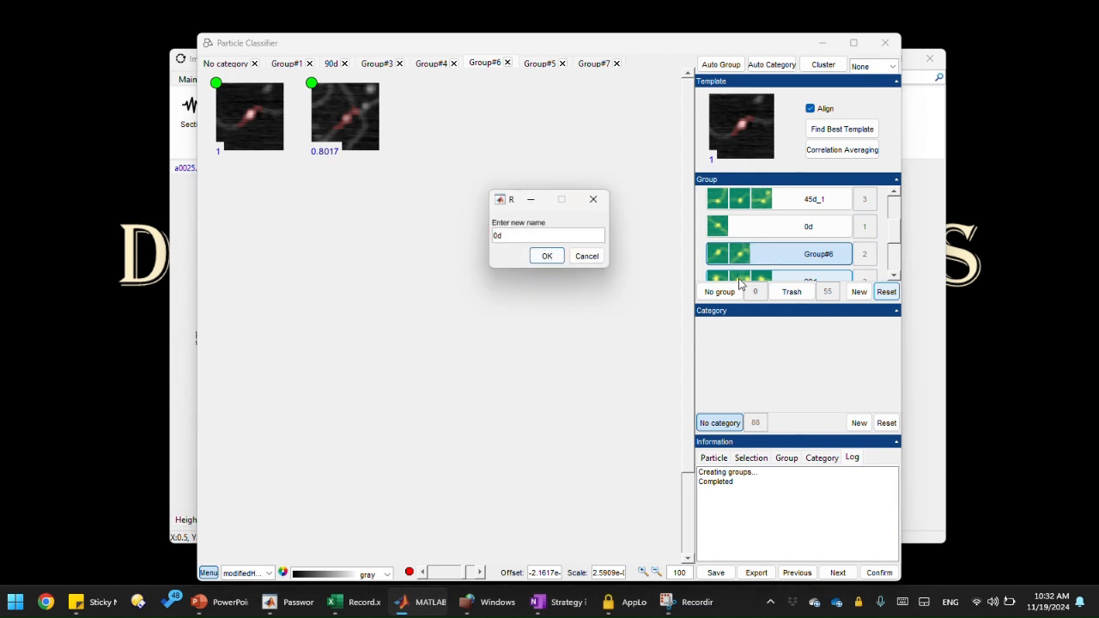
text(_1)
click(544, 256)
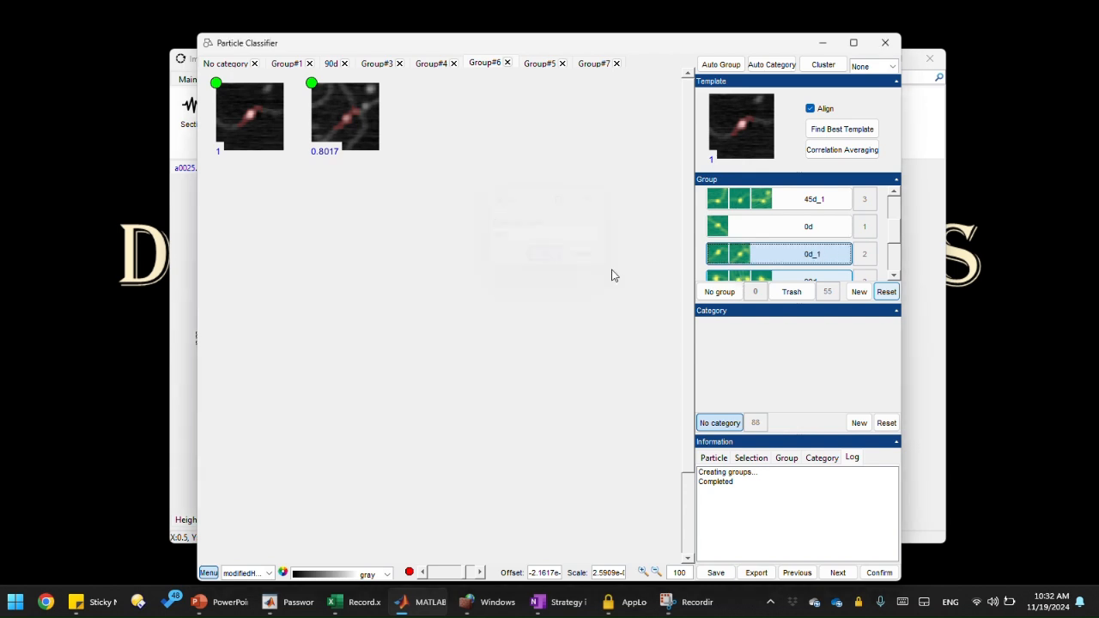
Step: Inspect Group#10 and Group#9, and move the third, least correlated particle of Group#9 into Group#10
scroll(893, 273, down, 2)
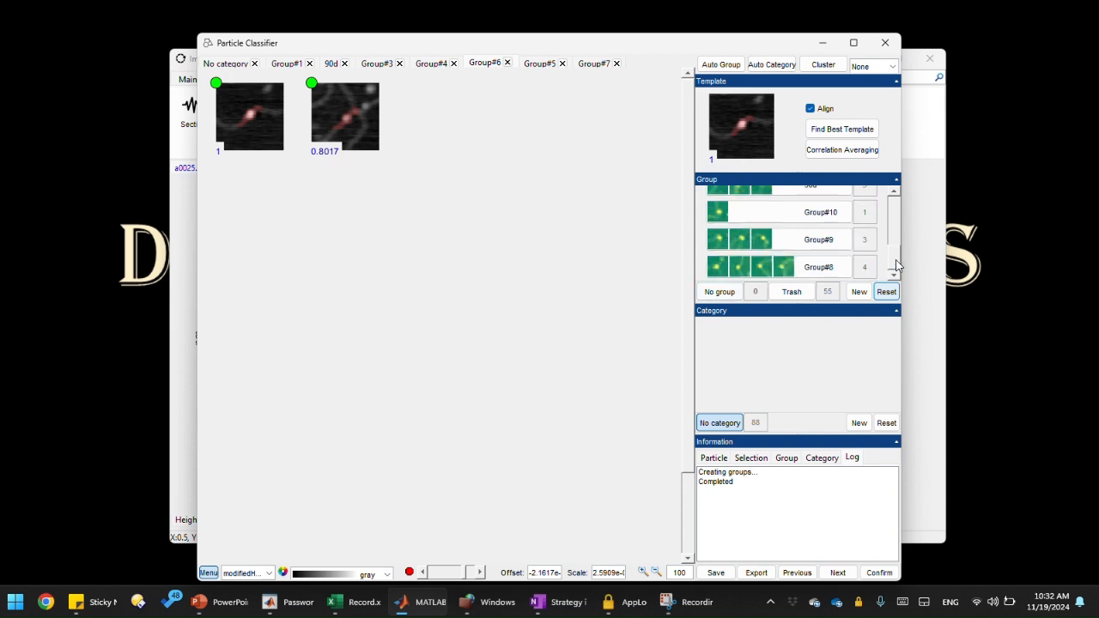
click(894, 193)
click(820, 220)
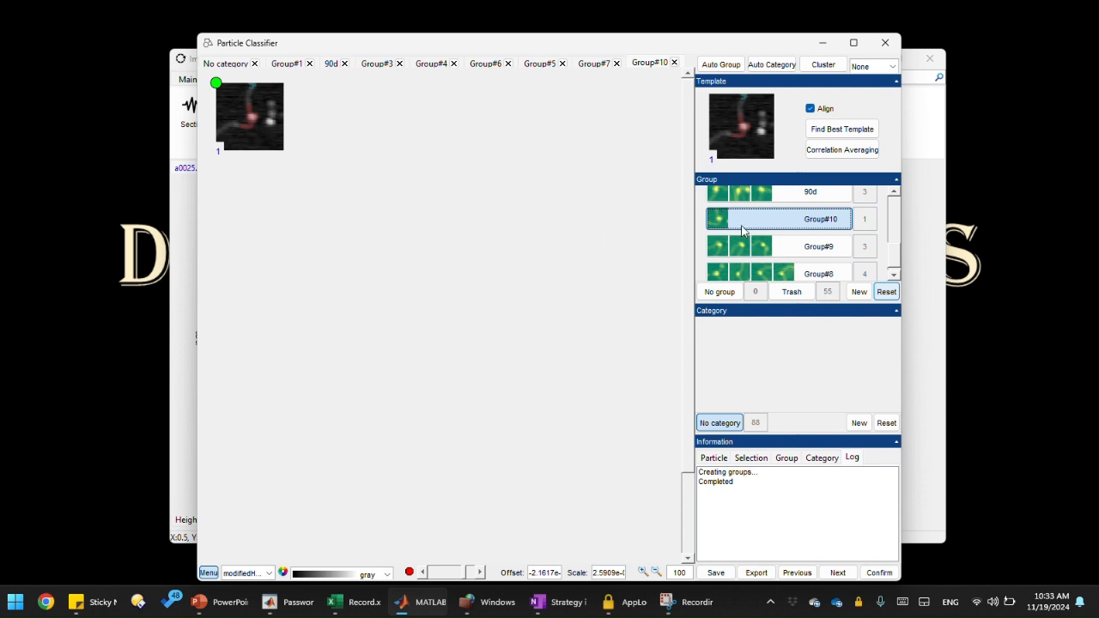
click(807, 248)
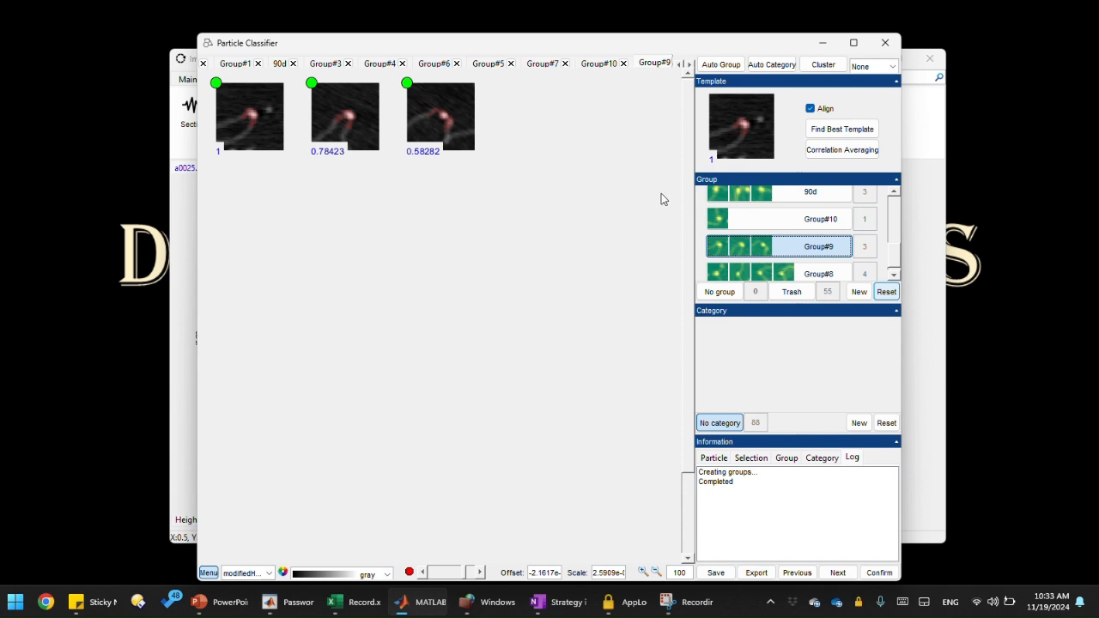
click(448, 127)
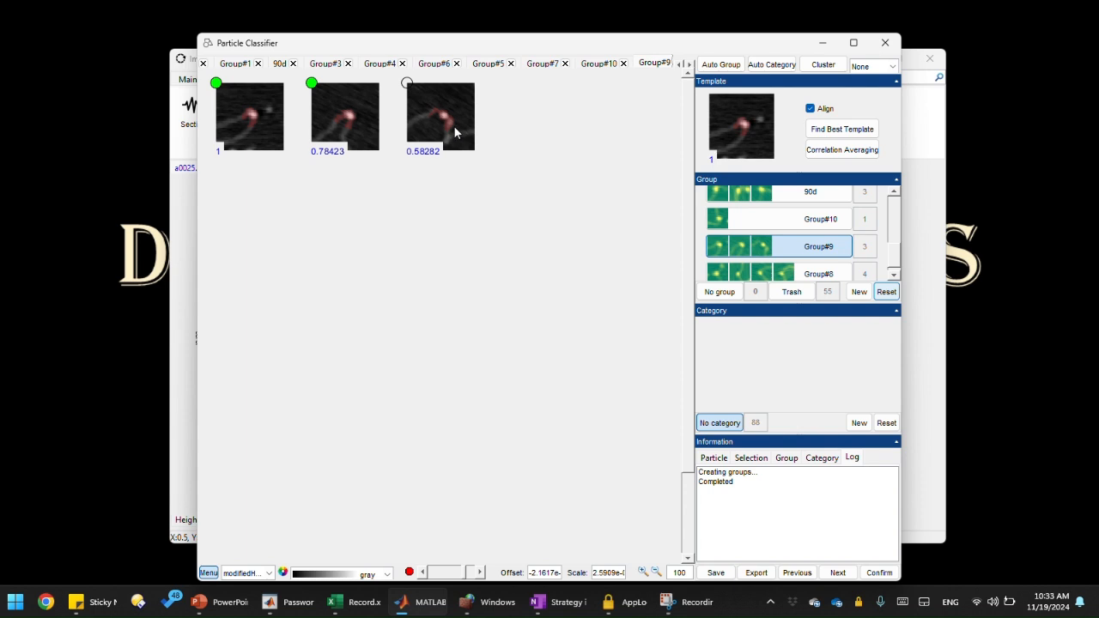
click(823, 220)
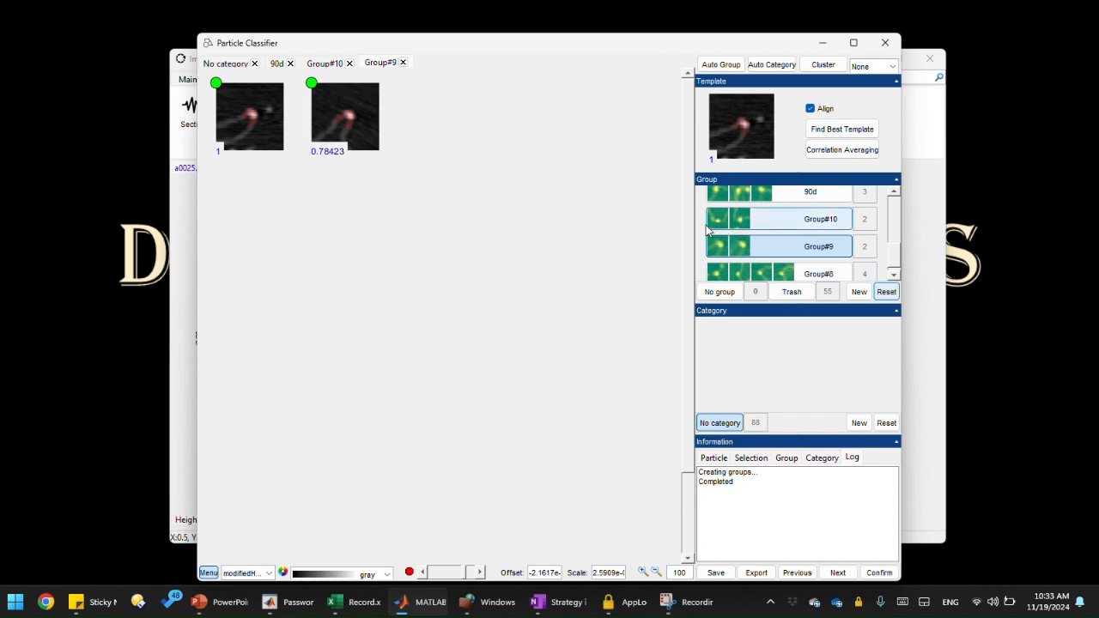
Step: Rename Group#9 as 135d
right_click(825, 249)
click(862, 289)
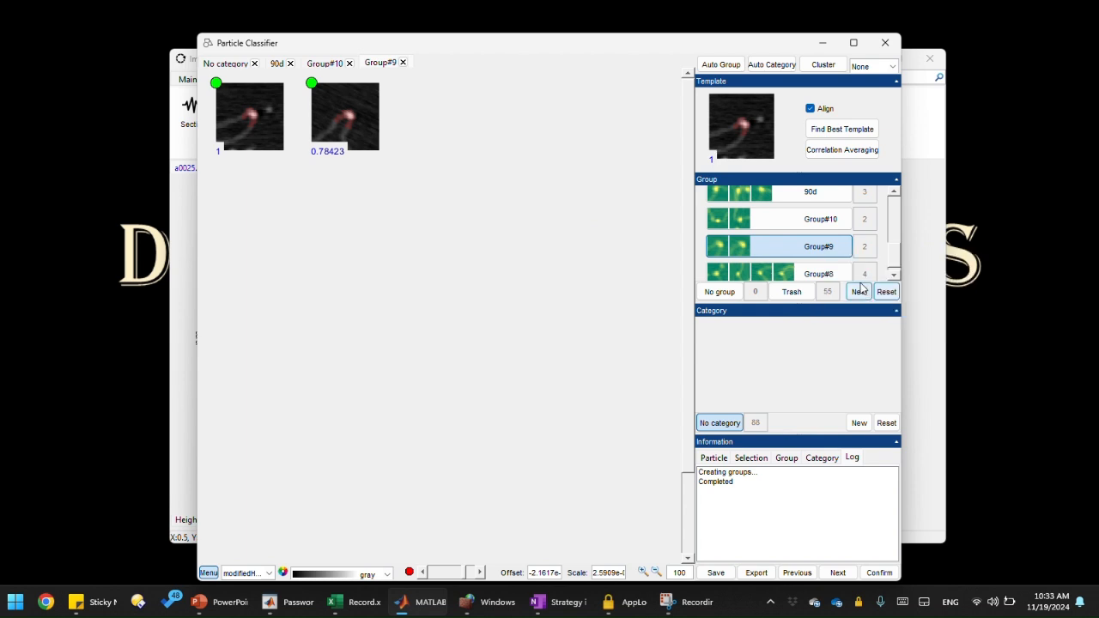
text(135d)
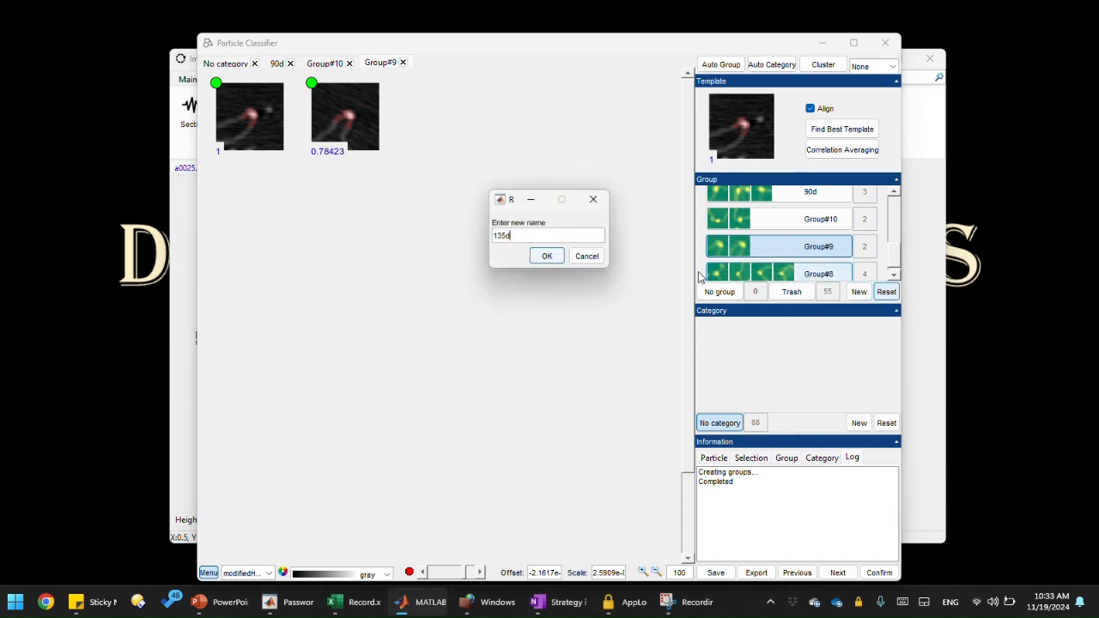
click(546, 256)
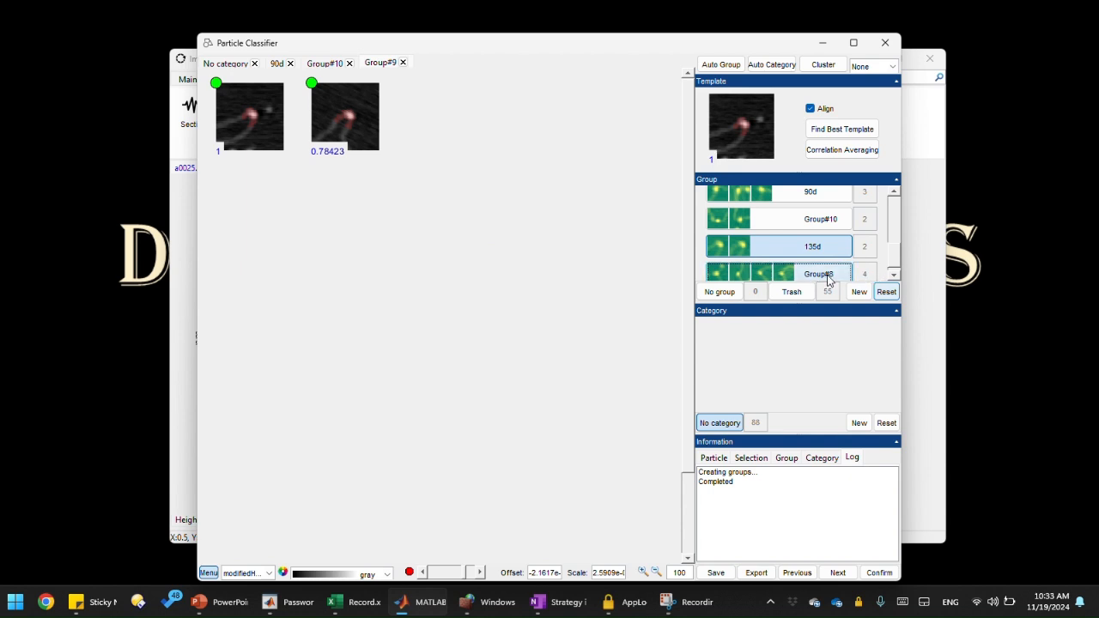
Step: Open Group#8 to check its aligned particles and rename the group as 90d_1
double_click(828, 276)
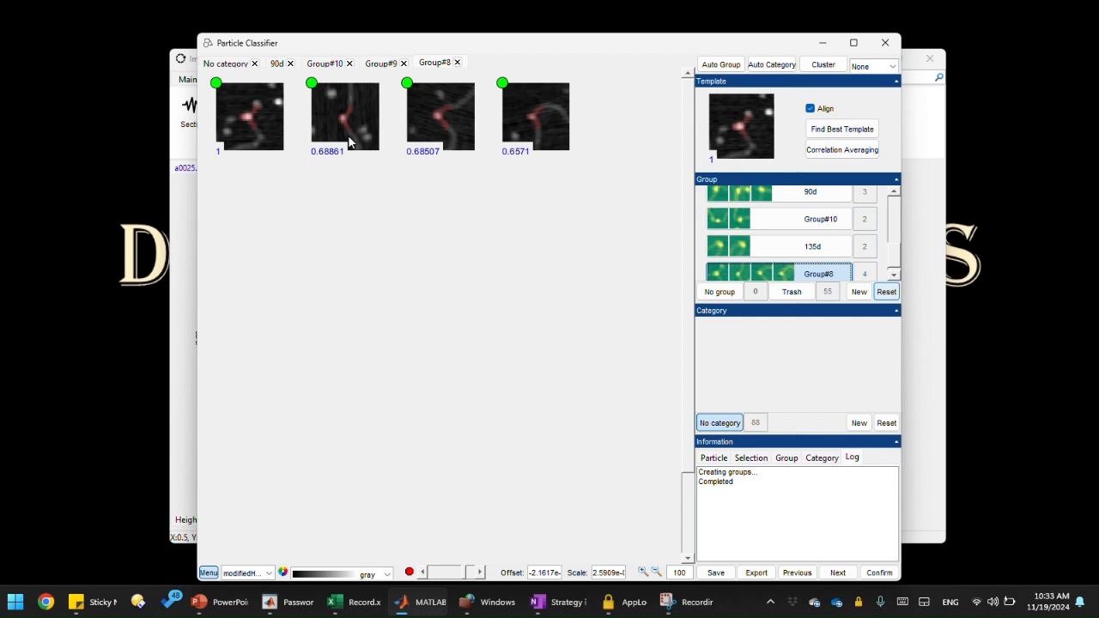
right_click(818, 273)
click(863, 313)
text(90d)
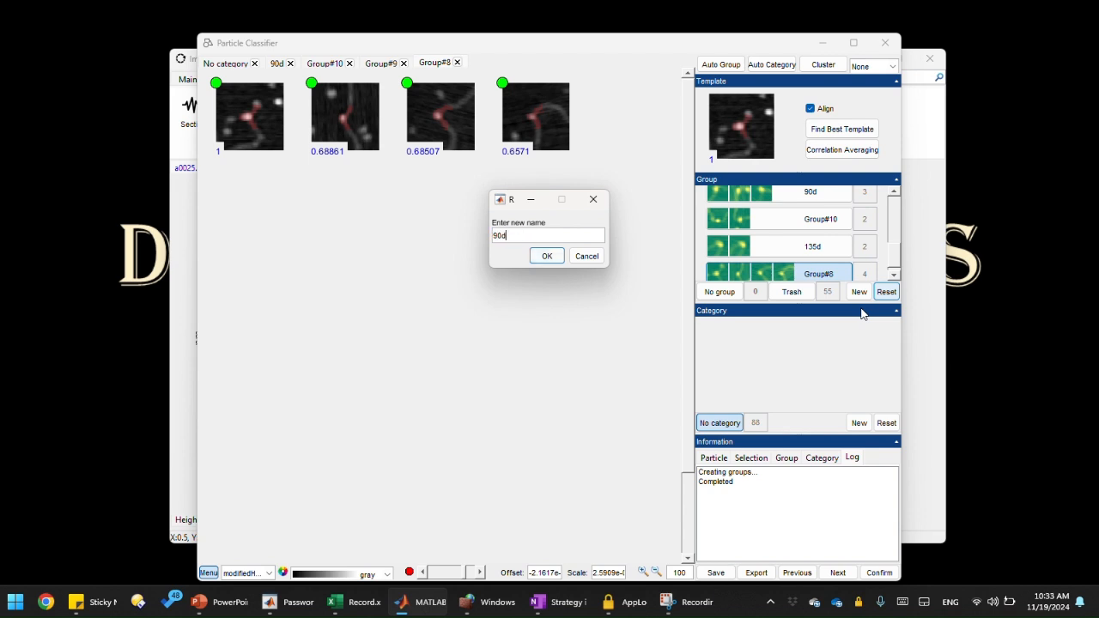
text(_1)
click(546, 256)
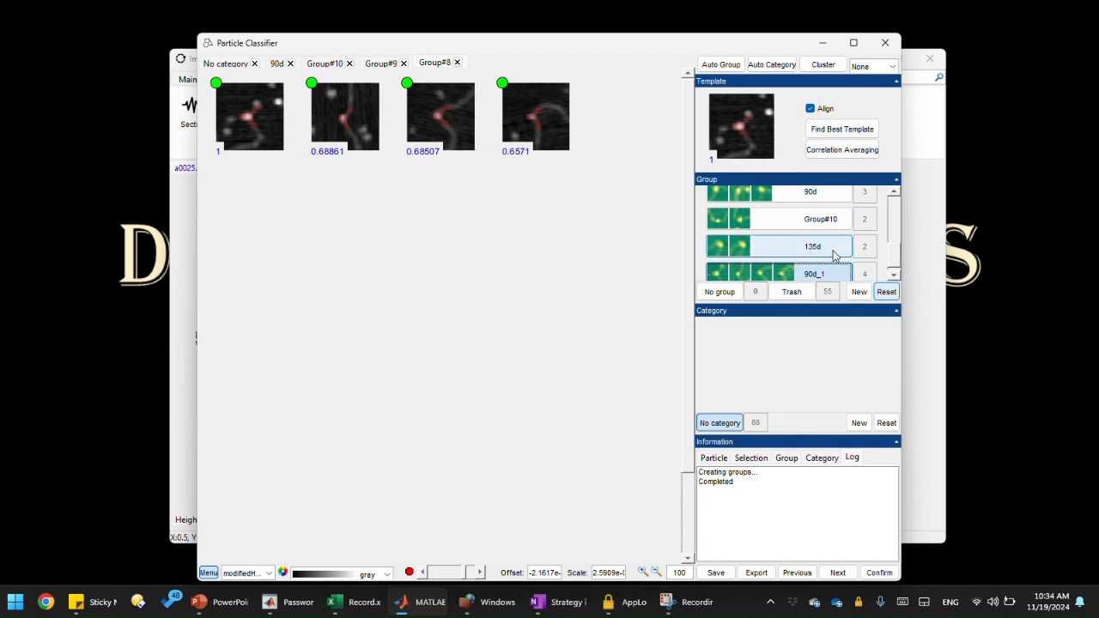
Step: Sort the group list by correlation to the 135d group
scroll(896, 233, down, 3)
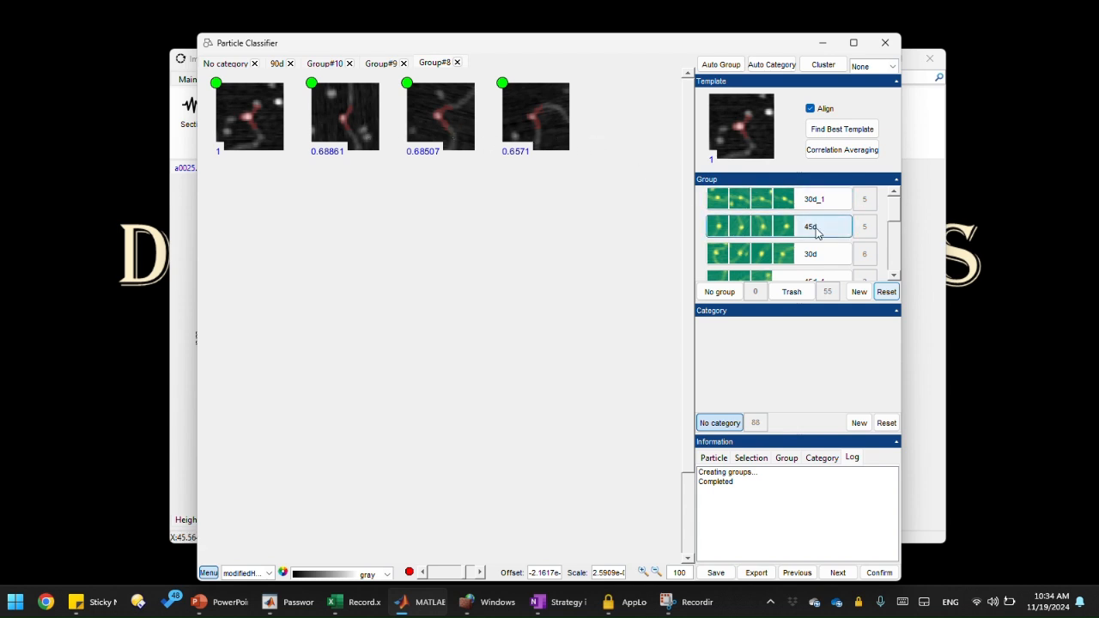
drag(893, 220, 893, 258)
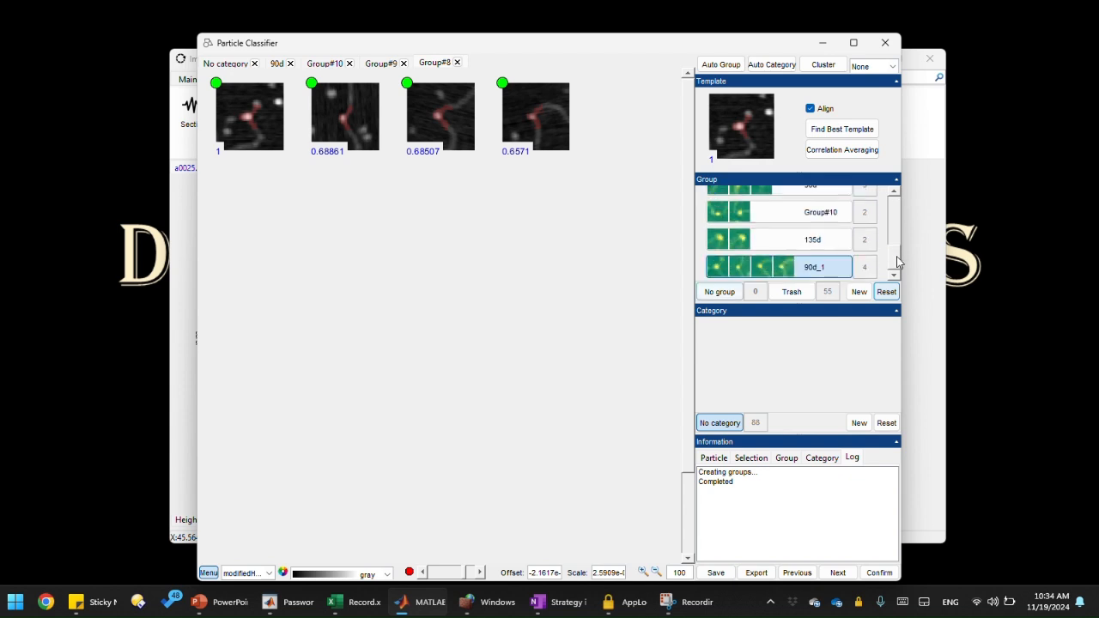
right_click(817, 245)
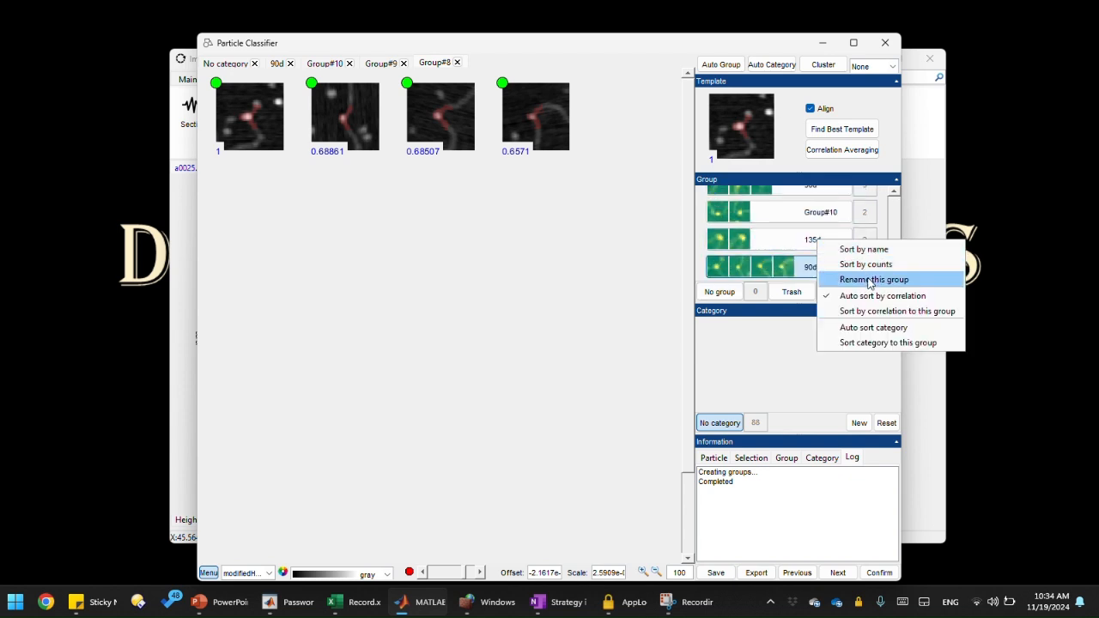
click(884, 312)
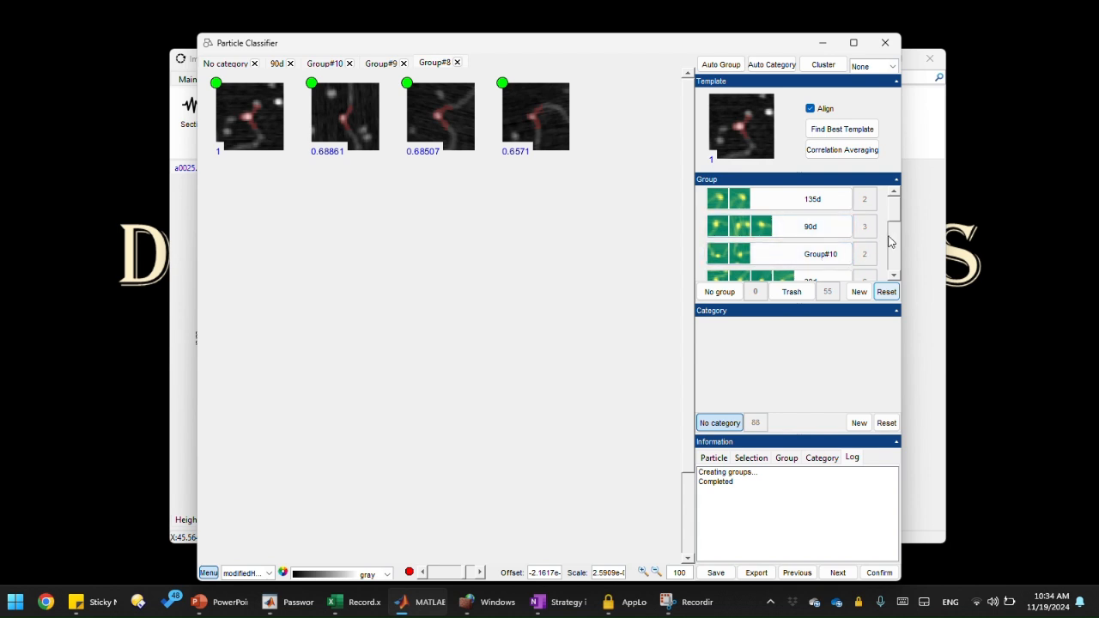
Step: Re-sort the group list by correlation from the 30d_1 group and review the resulting order through to its end
scroll(894, 241, down, 3)
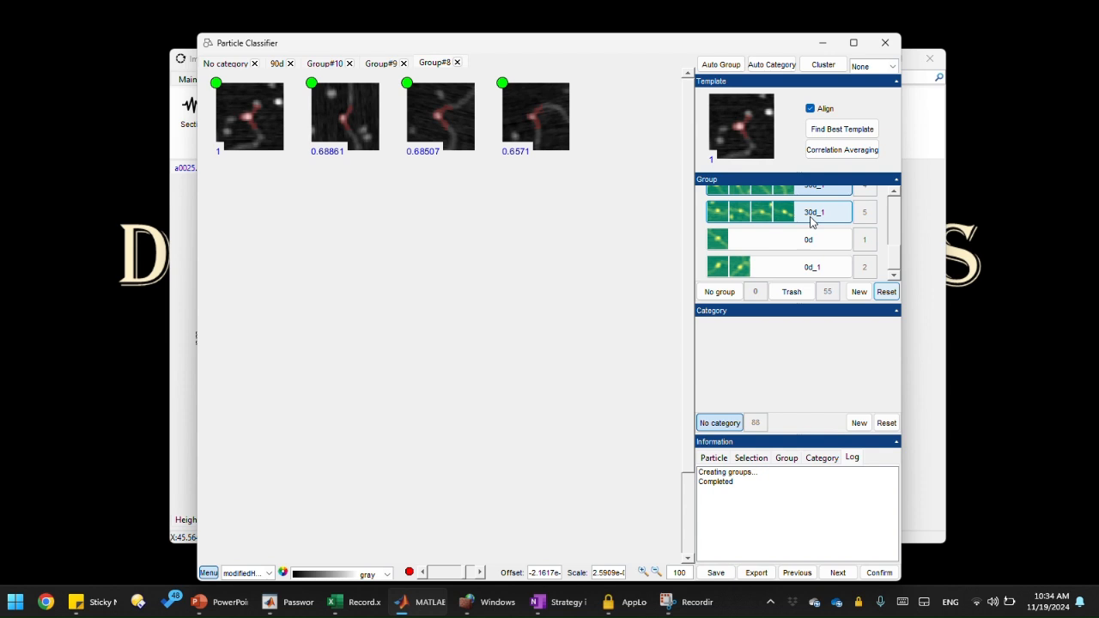
right_click(811, 221)
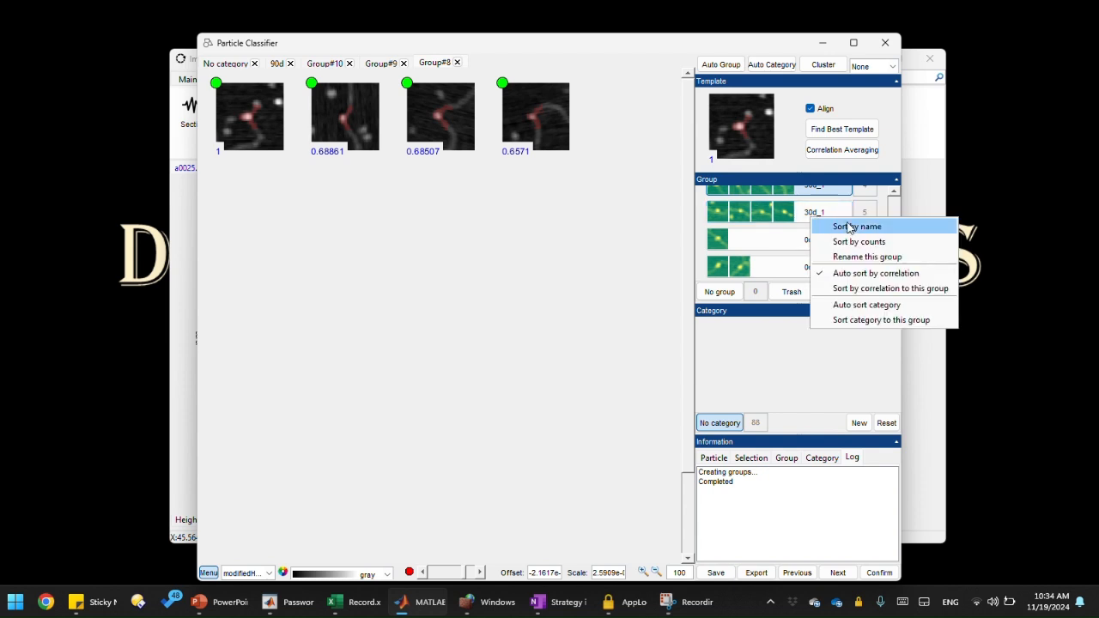
click(862, 275)
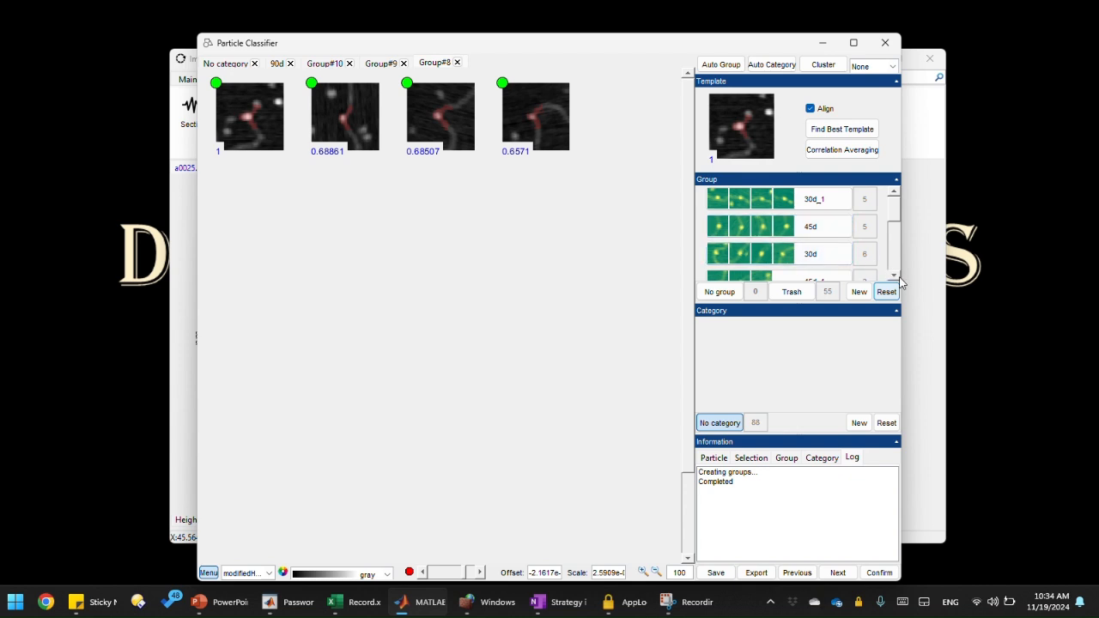
scroll(895, 271, up, 4)
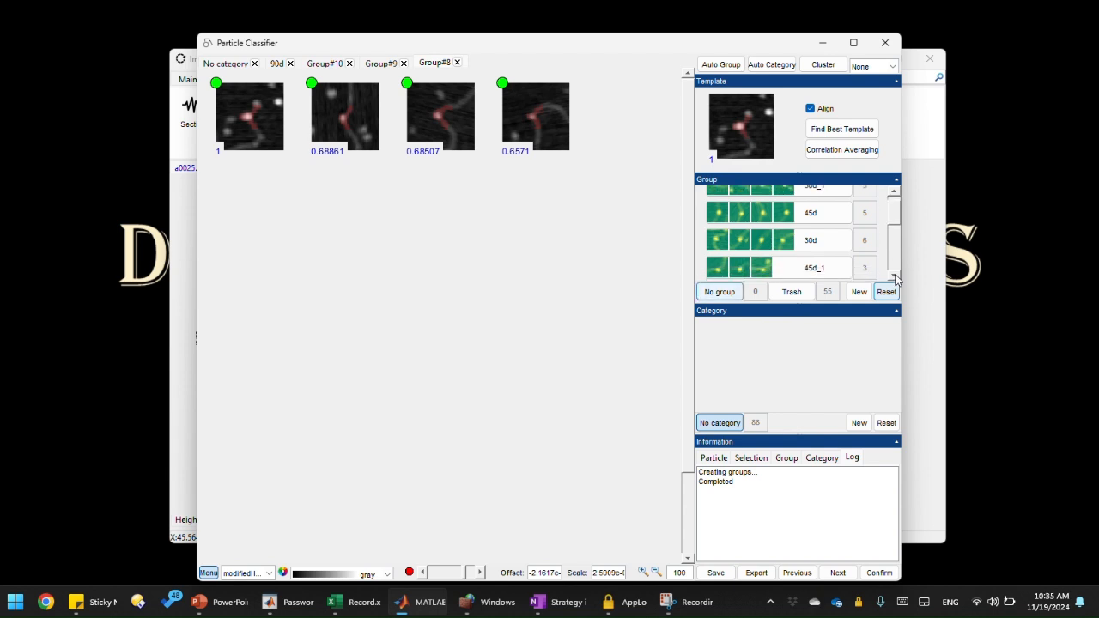
scroll(898, 259, down, 2)
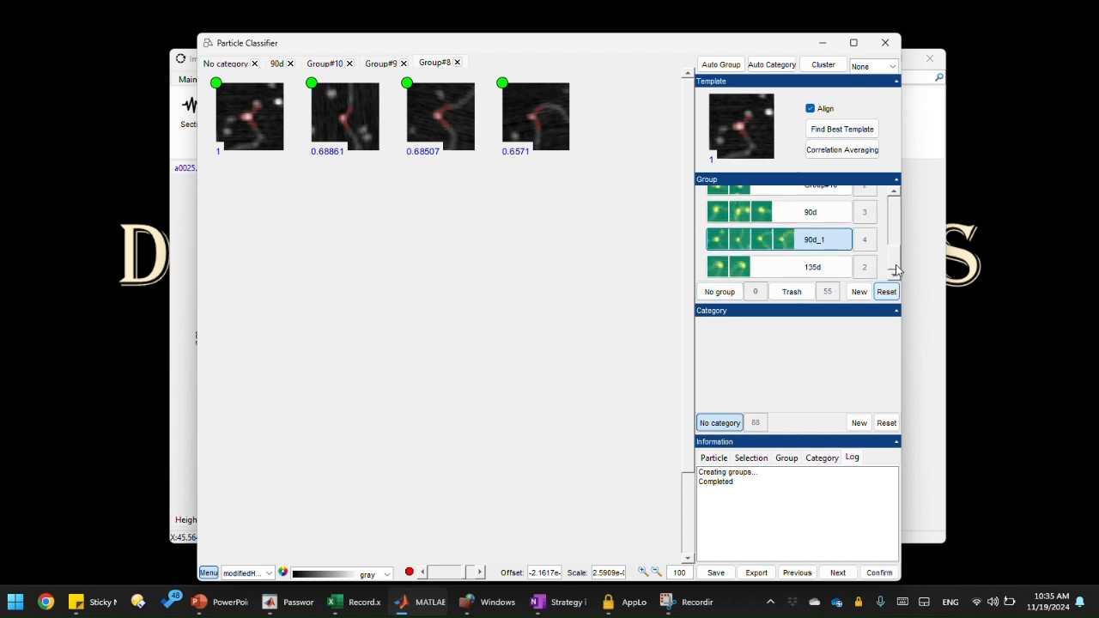